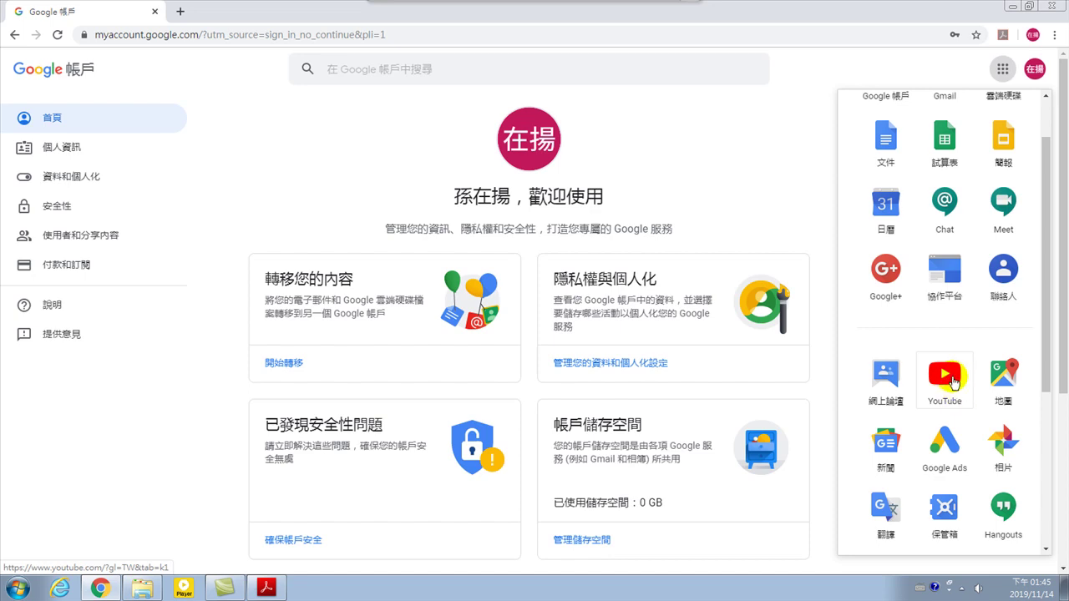
# Scroll the Google Account home page, then reopen the Google apps list
pyautogui.scroll(-2, 944, 383)
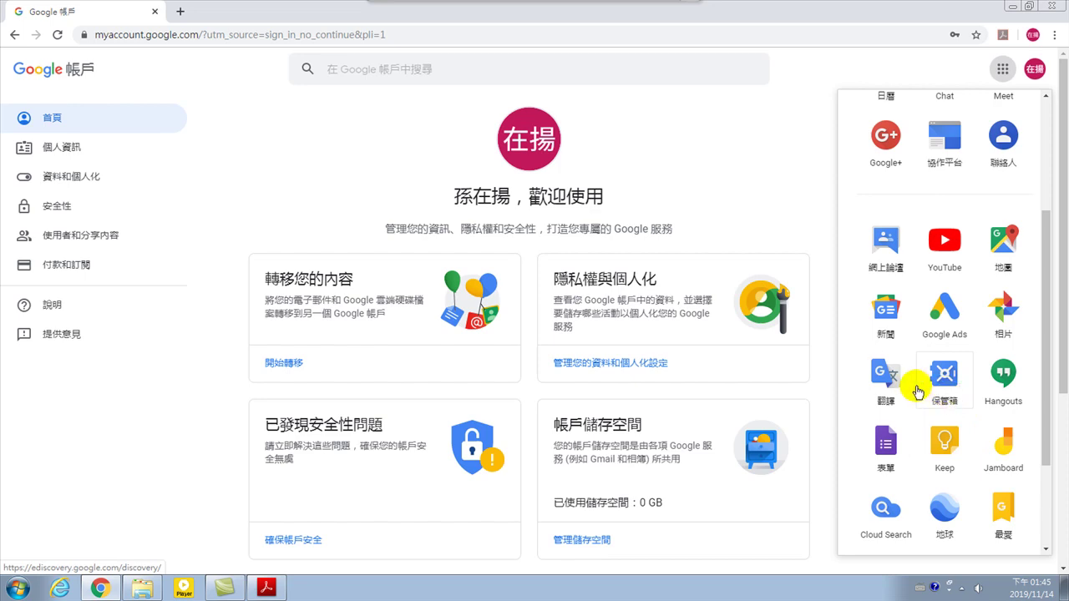
pyautogui.scroll(3, 915, 380)
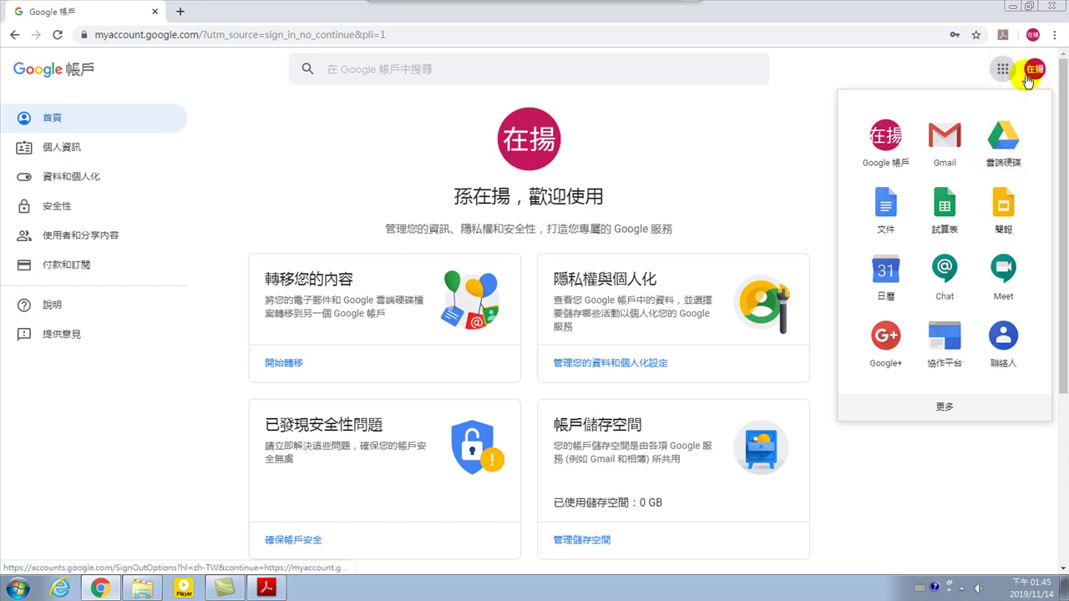
pyautogui.click(1002, 69)
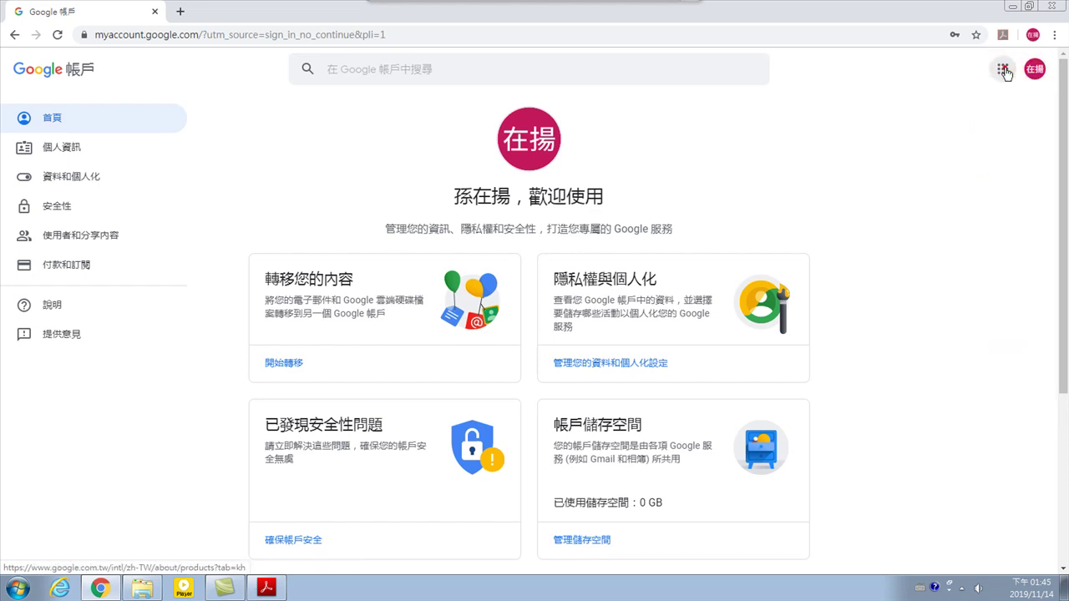
pyautogui.click(1003, 69)
# Launch Google Drive from the apps list in a new tab, then open and close a blank tab
pyautogui.click(1003, 136)
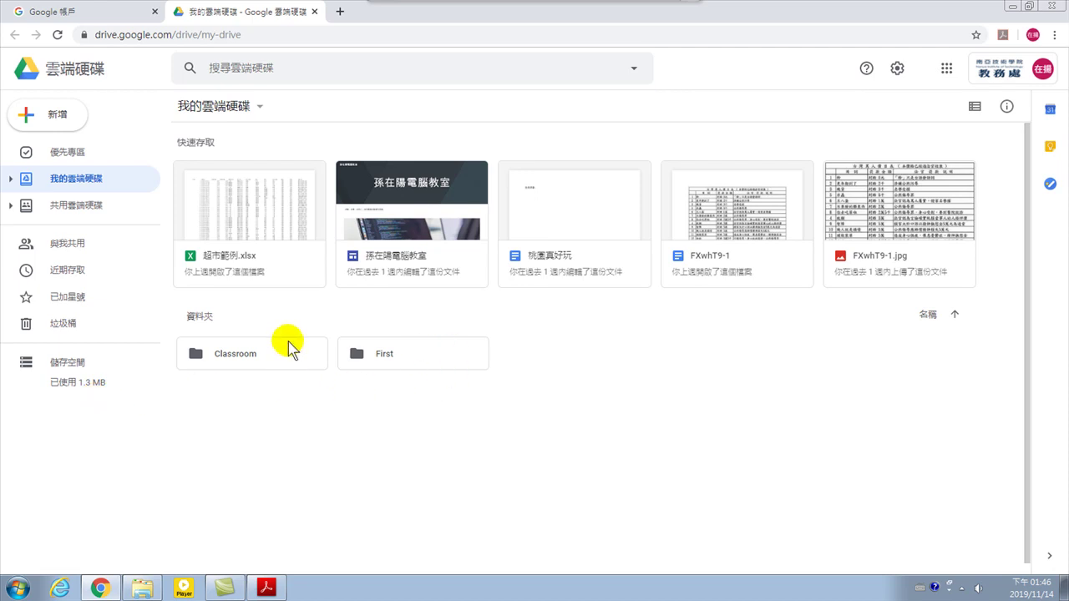
pyautogui.click(339, 11)
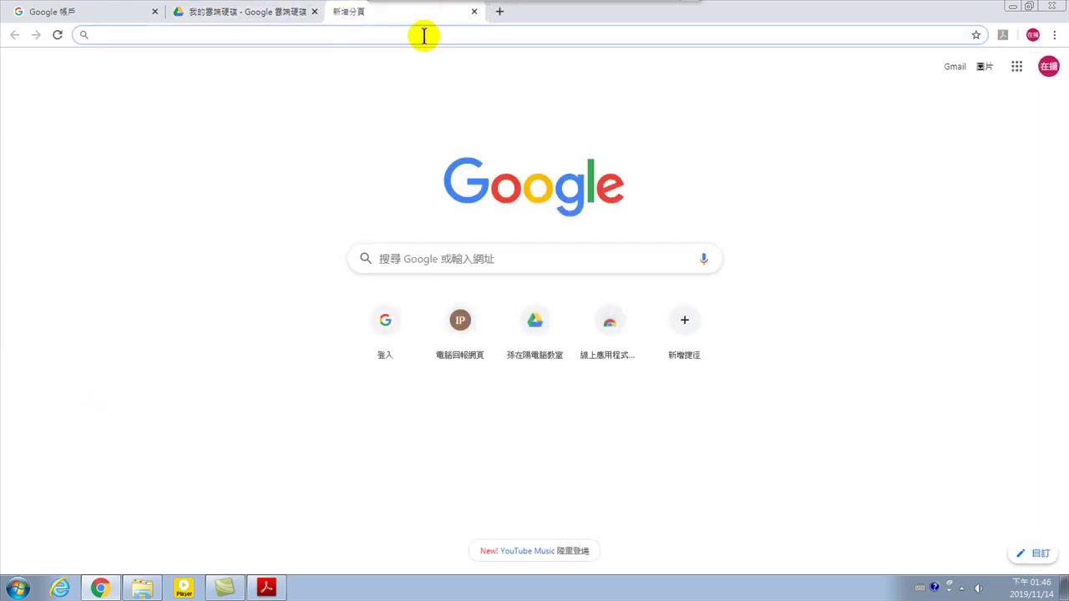
pyautogui.click(474, 11)
pyautogui.click(1054, 34)
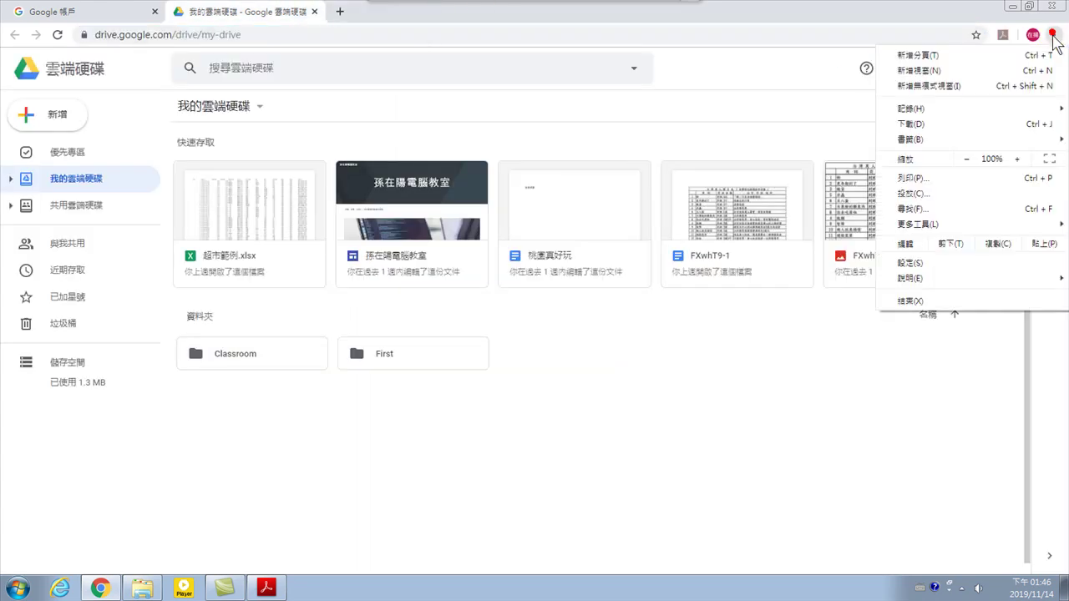
pyautogui.click(927, 84)
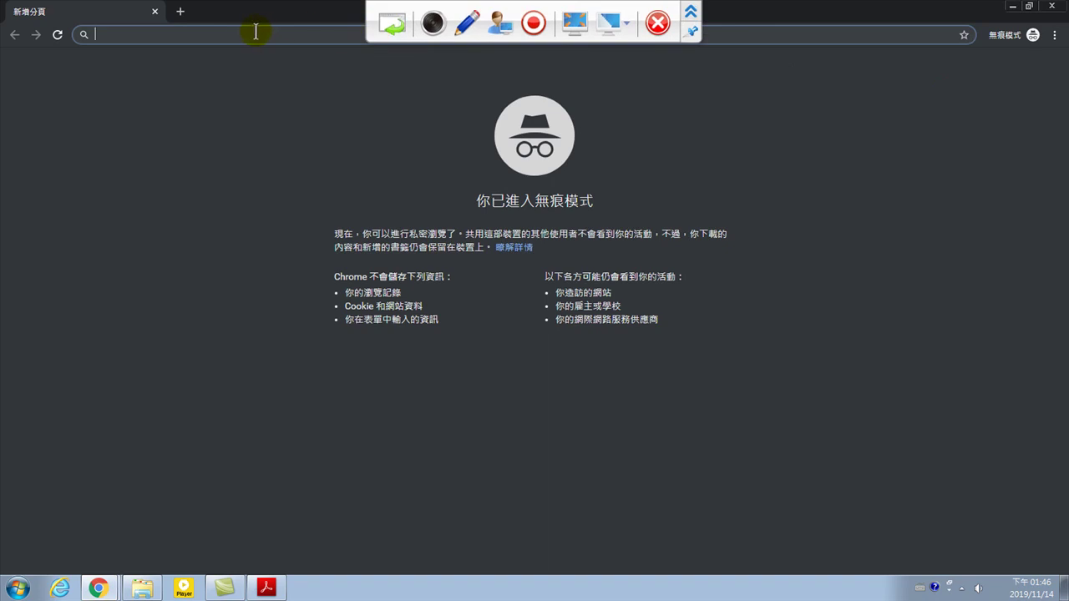
pyautogui.write('www.goog')
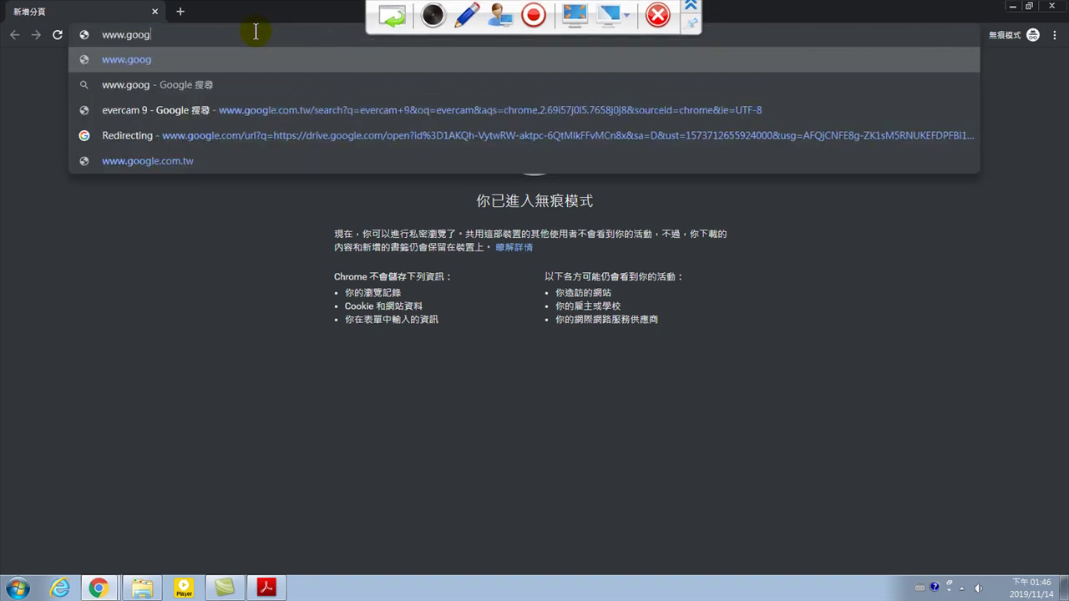
pyautogui.write('le.com.')
pyautogui.press('Return')
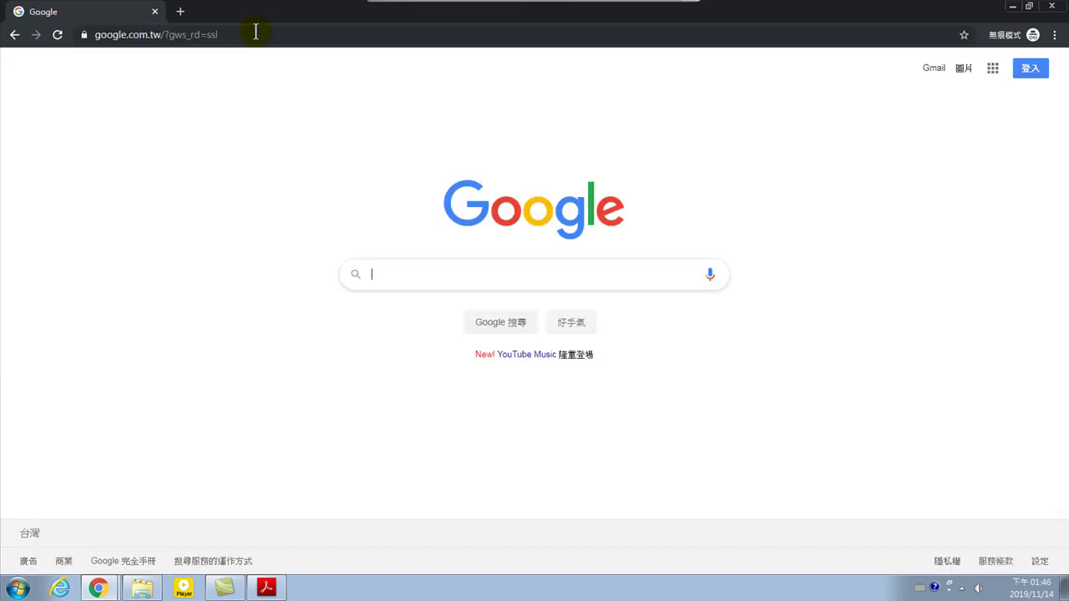
pyautogui.click(1034, 69)
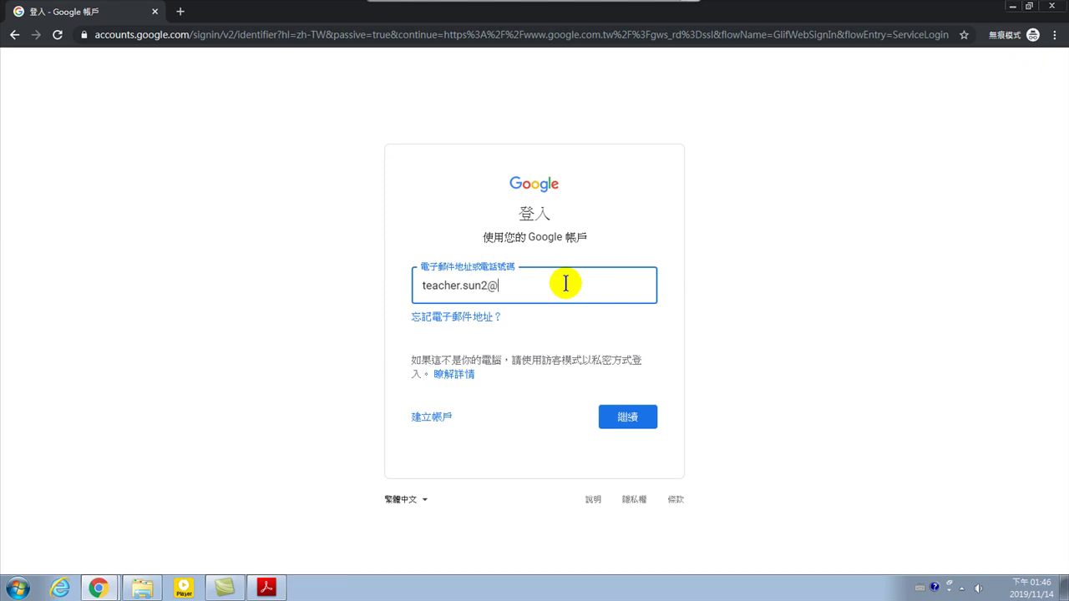
pyautogui.press('Return')
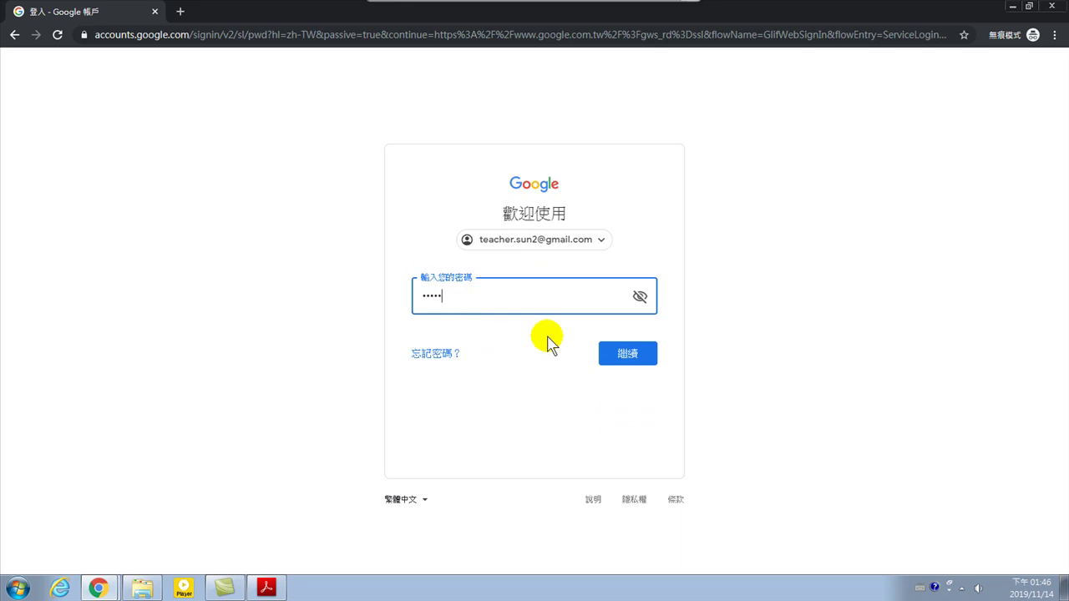
pyautogui.press('Return')
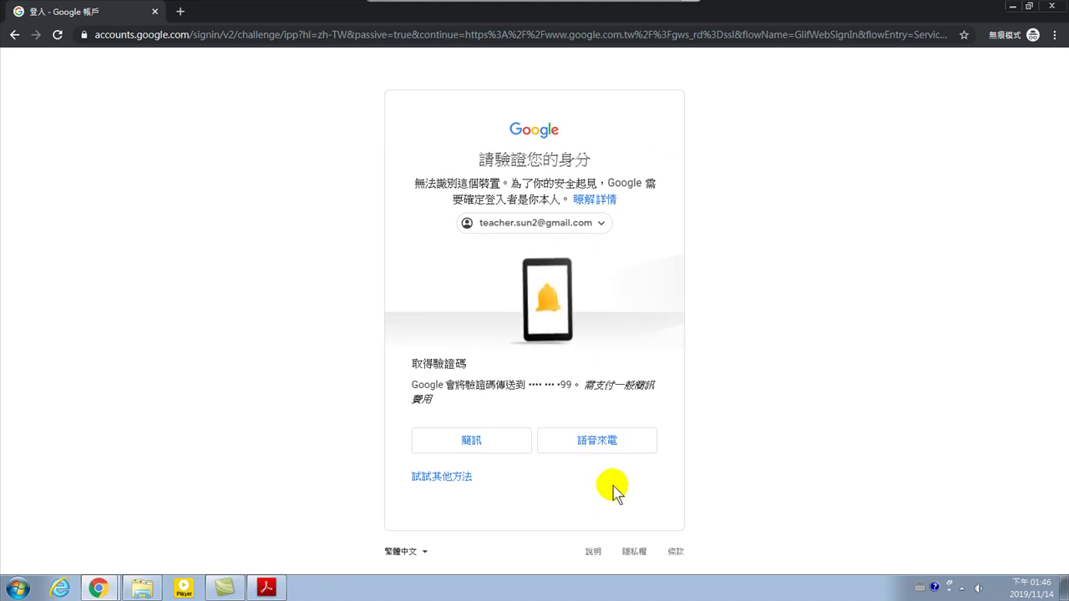
# Verify identity with a code sent by text message instead of a voice call
pyautogui.click(584, 446)
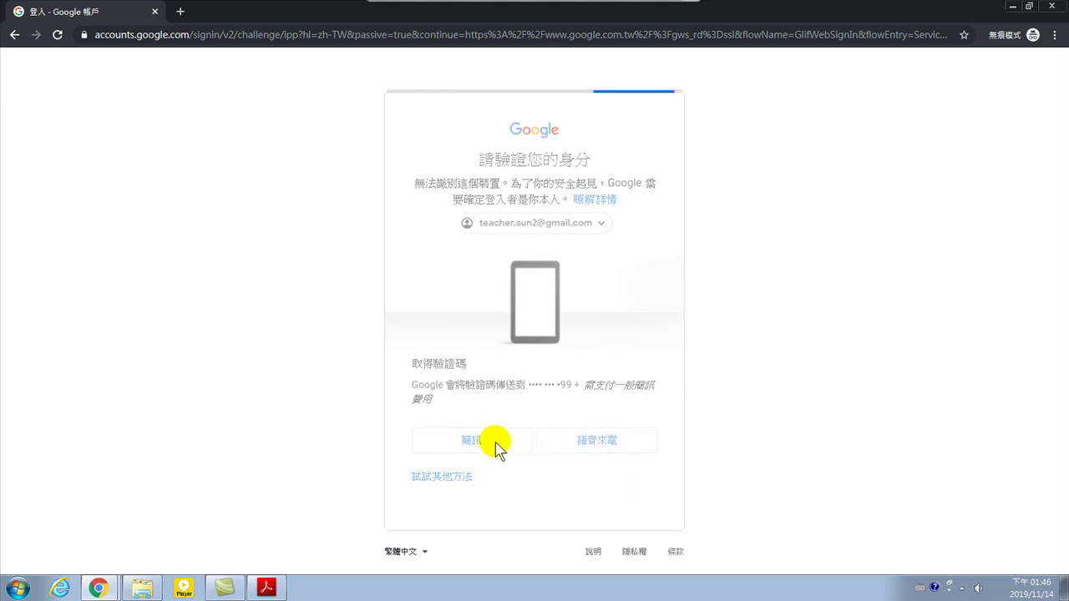
pyautogui.click(435, 424)
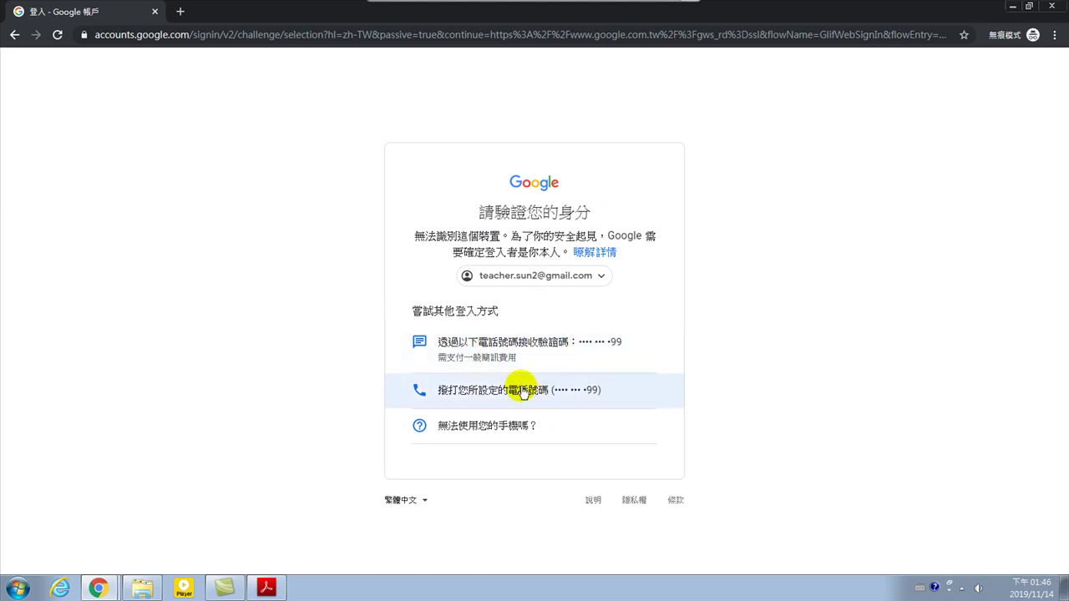
pyautogui.click(499, 346)
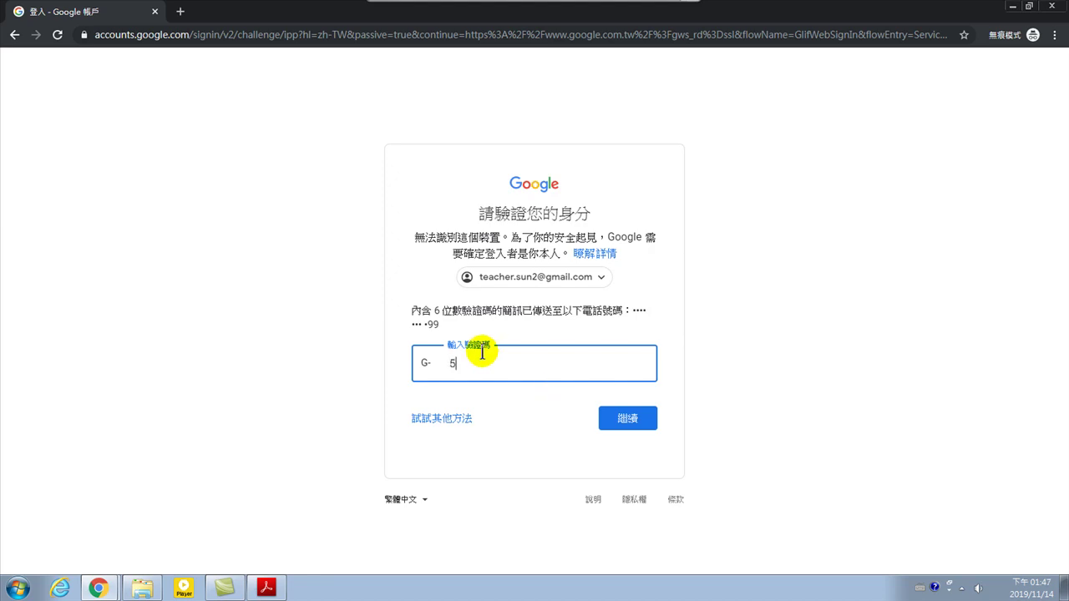
pyautogui.click(622, 422)
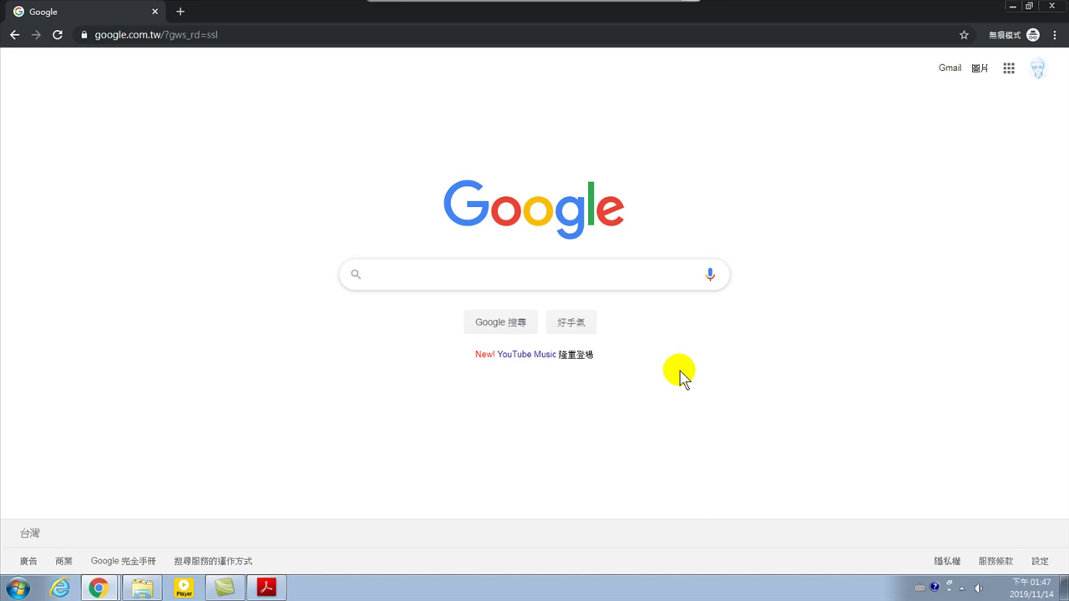
# Open the second account's Drive (13.7 GB of 15 GB used), then sign it out
pyautogui.click(1009, 68)
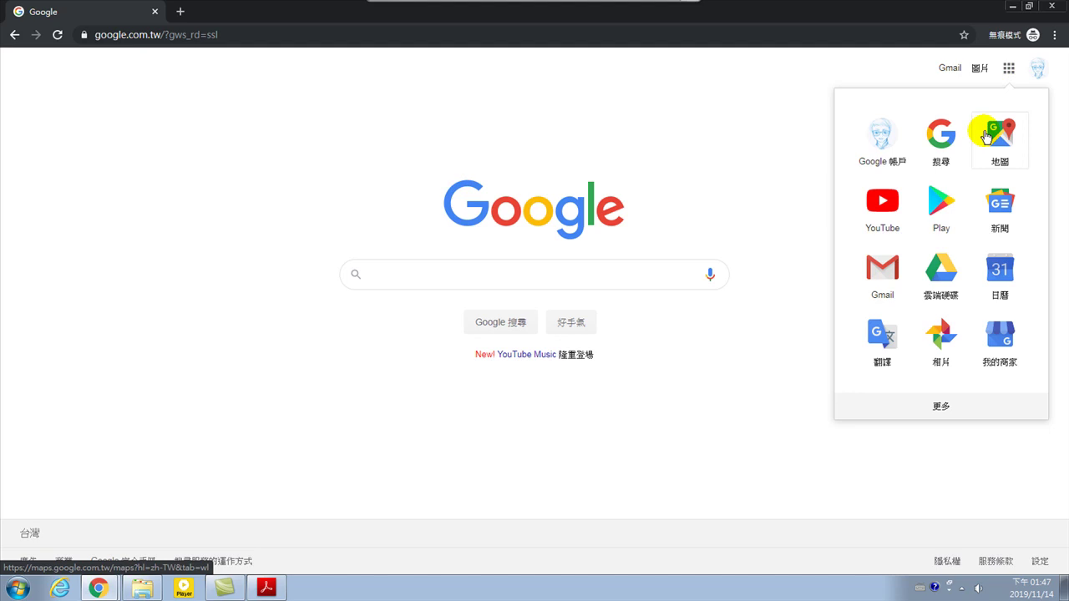
pyautogui.click(938, 269)
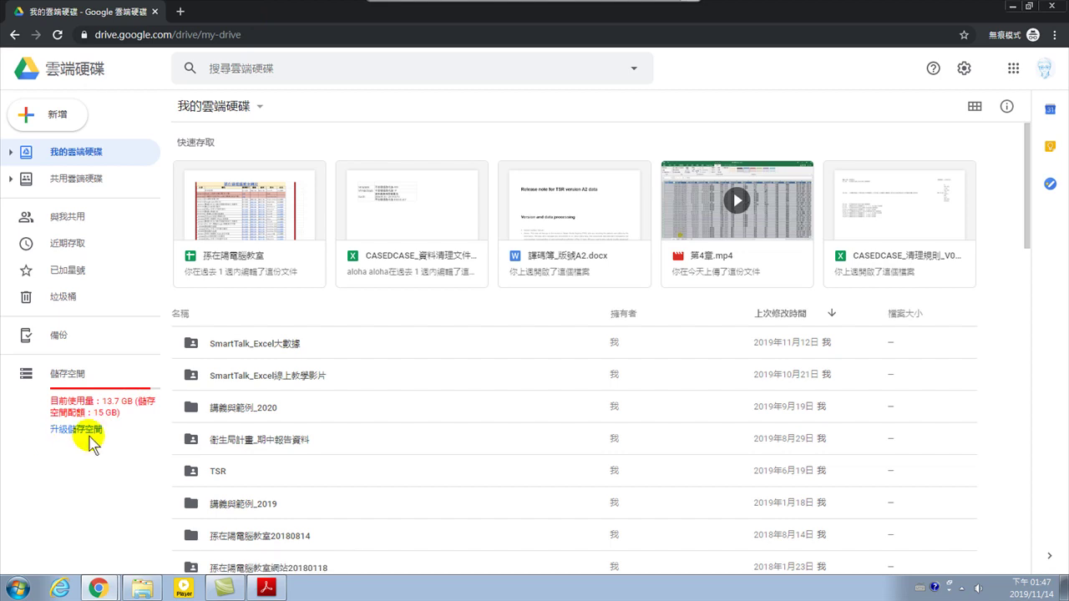
pyautogui.click(1049, 68)
pyautogui.click(948, 301)
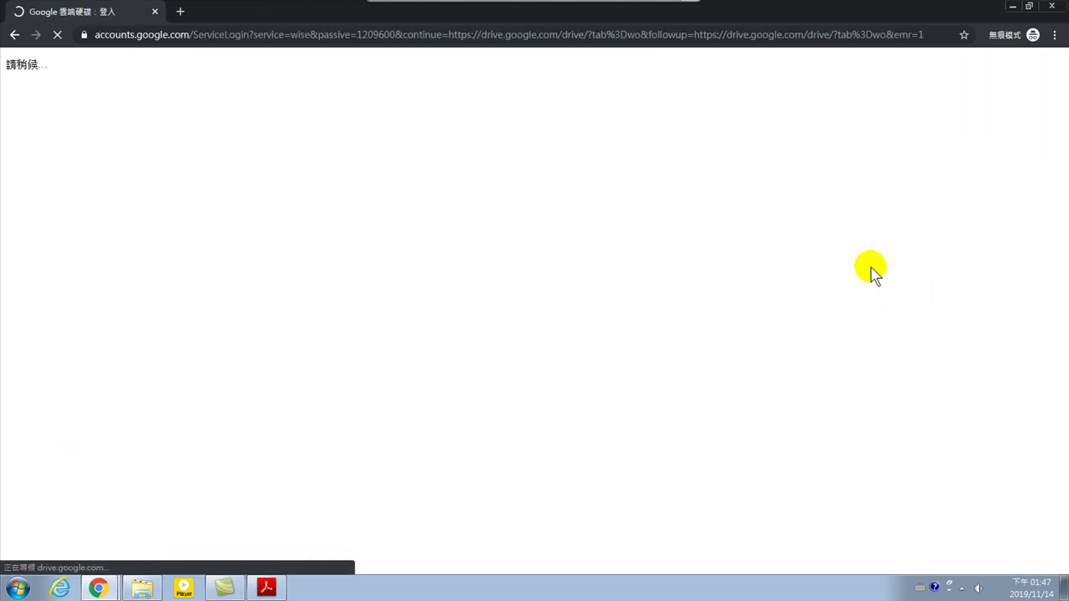
# Close the incognito window to return to the original account's My Drive
pyautogui.click(154, 12)
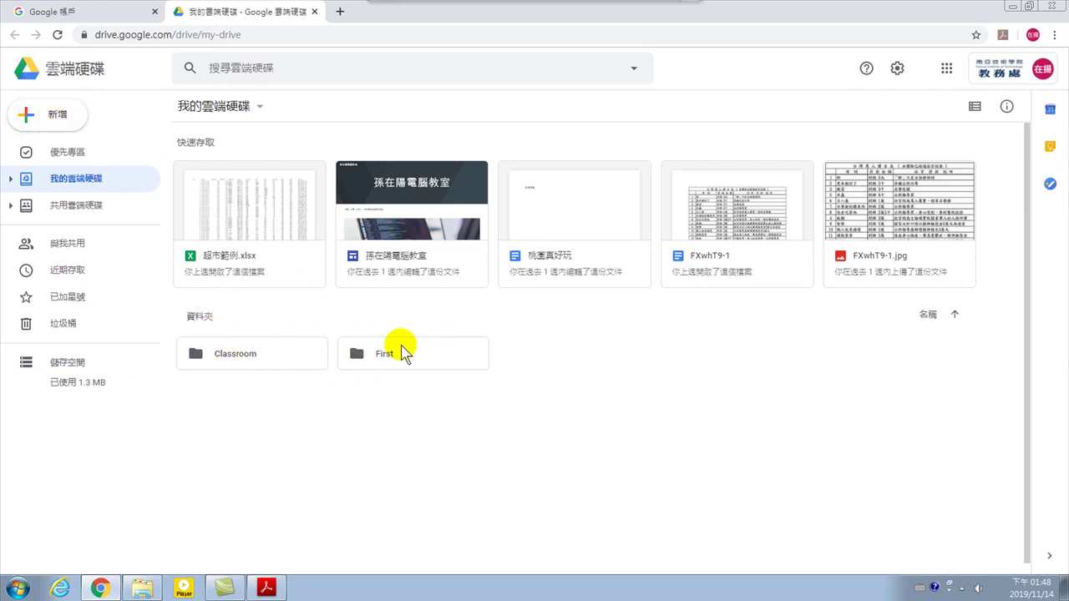
# Use New > Folder to create a folder named 教學 after fixing the typed Chinese name
pyautogui.click(48, 114)
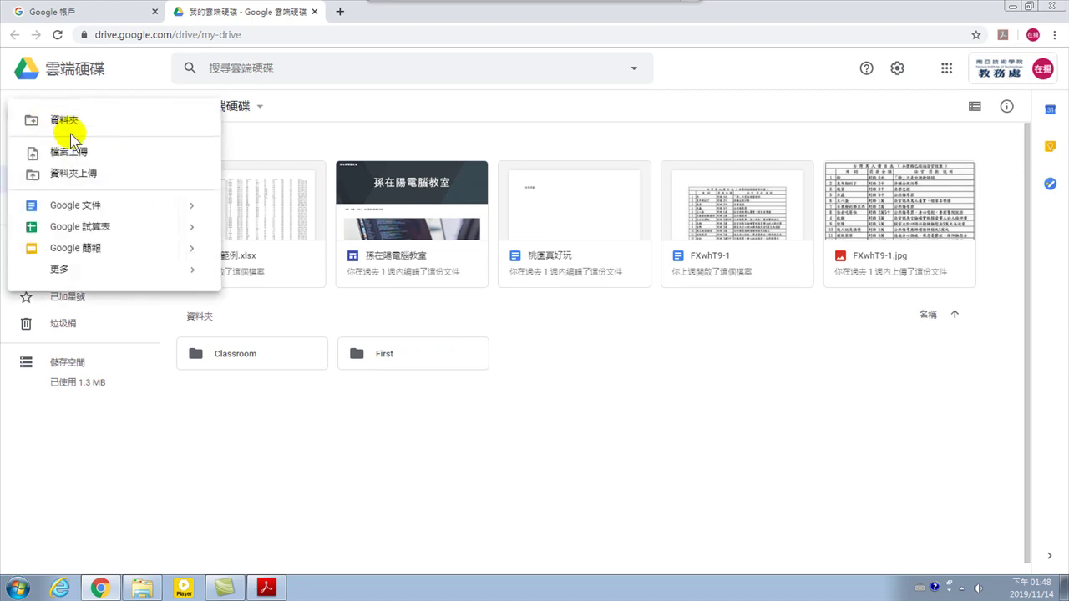
pyautogui.click(461, 449)
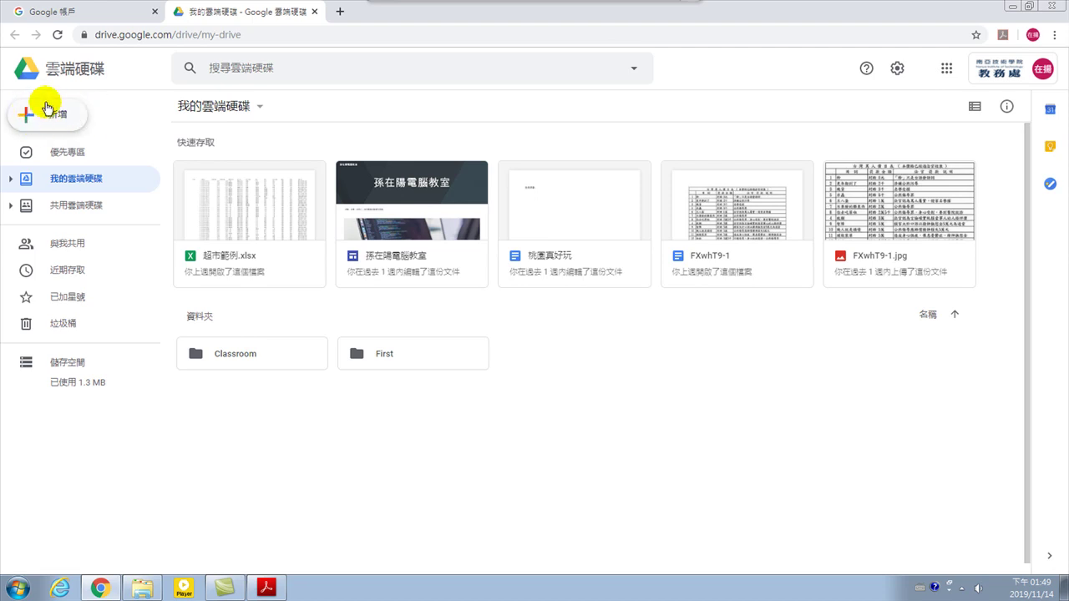
pyautogui.click(59, 114)
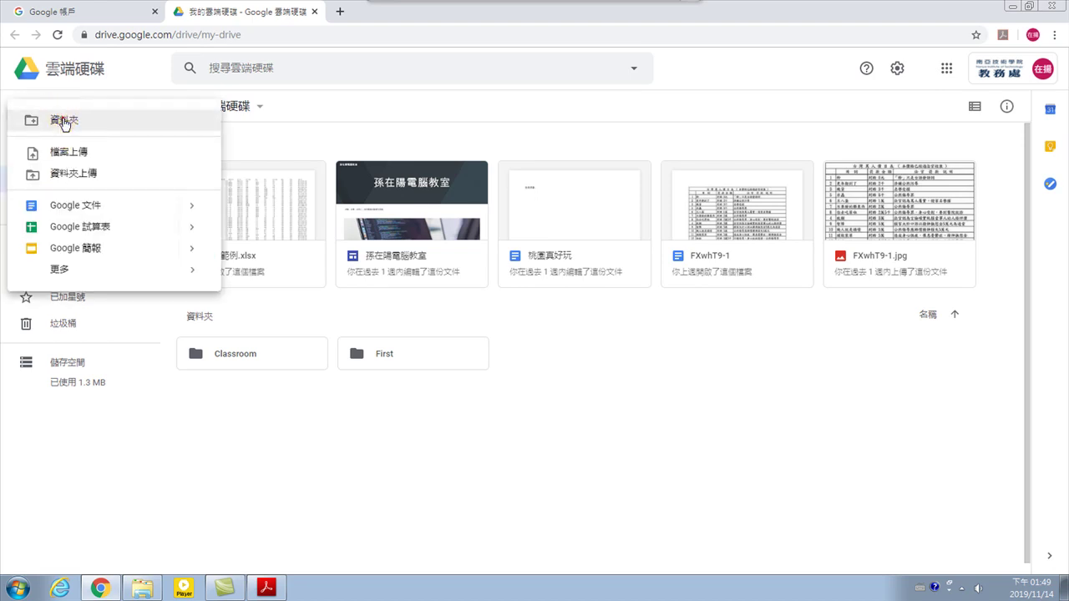
pyautogui.click(64, 120)
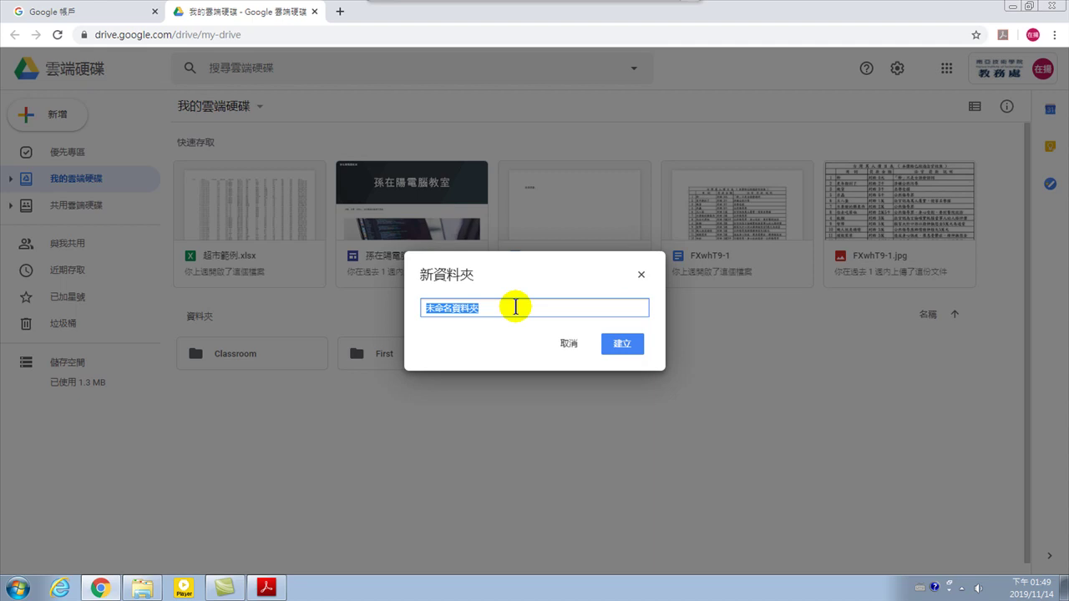
pyautogui.hotkey('ctrl', 'shift')
pyautogui.hotkey('ctrl', 'shift')
pyautogui.hotkey('ctrl', 'shift')
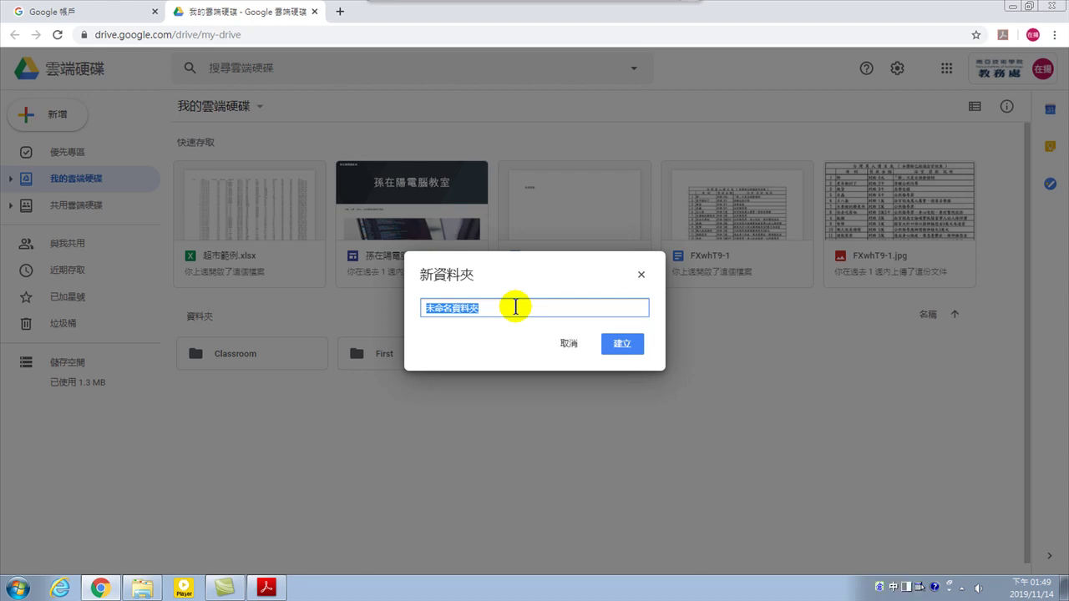
pyautogui.write('藝')
pyautogui.write('學')
pyautogui.write('資')
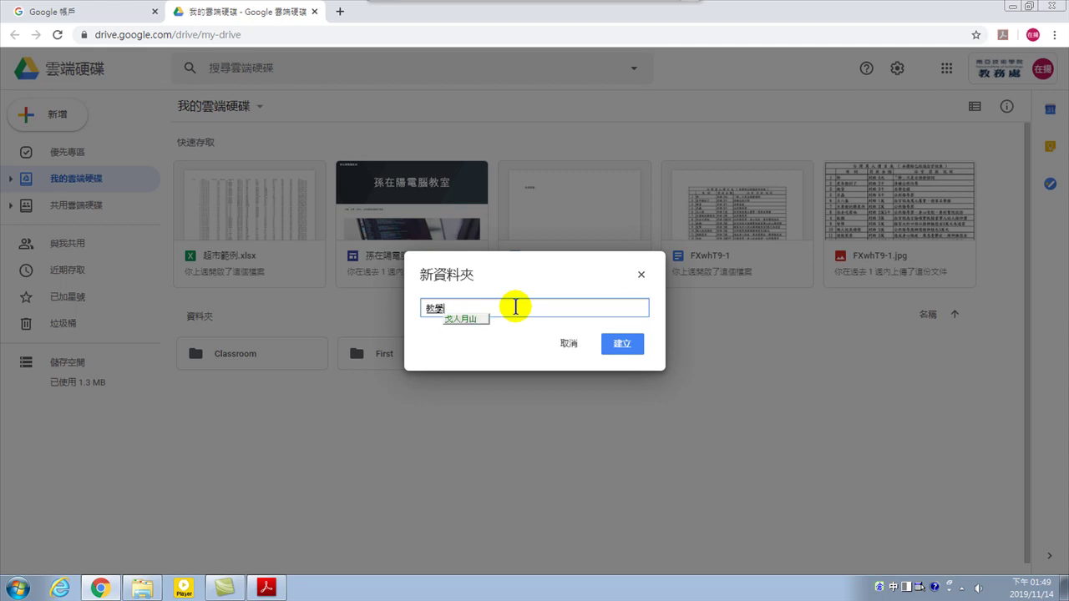
pyautogui.press('BackSpace')
pyautogui.press('BackSpace')
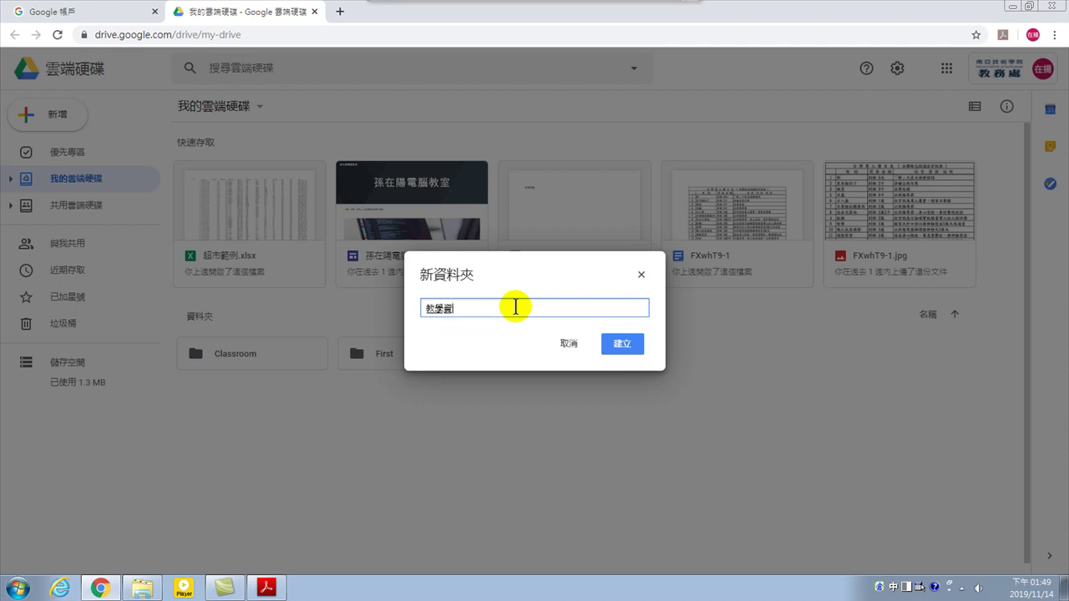
pyautogui.click(617, 345)
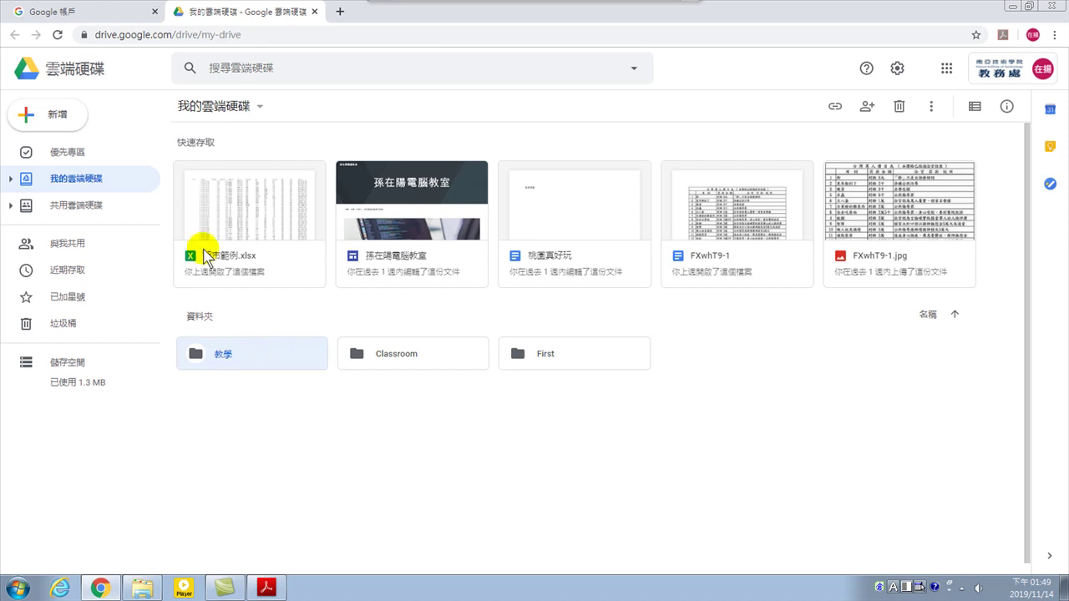
# Create the 網站 folder, then select the 教學 folder
pyautogui.click(52, 117)
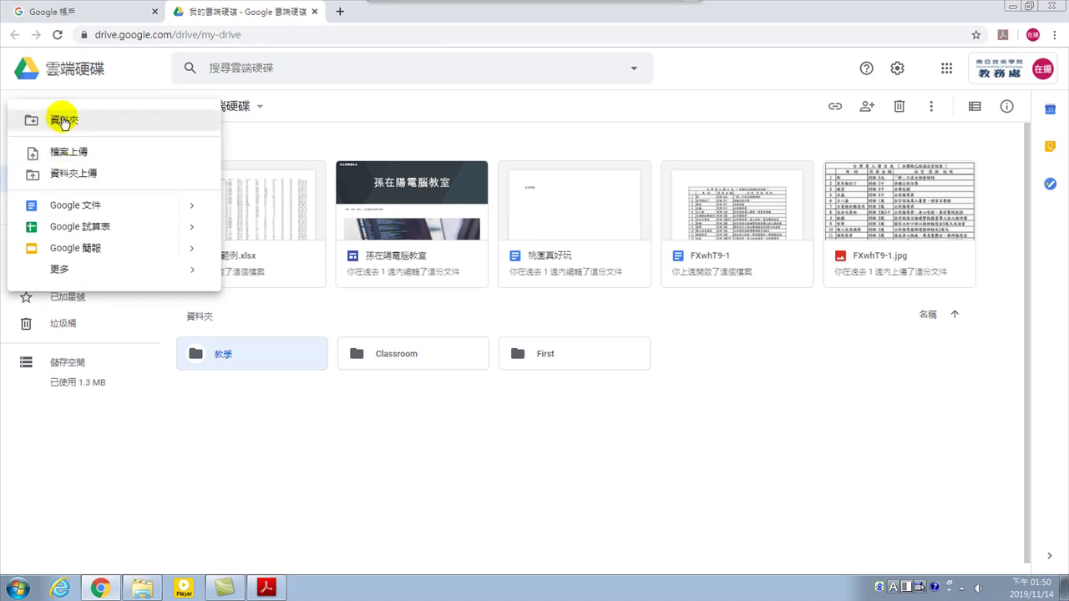
pyautogui.click(62, 122)
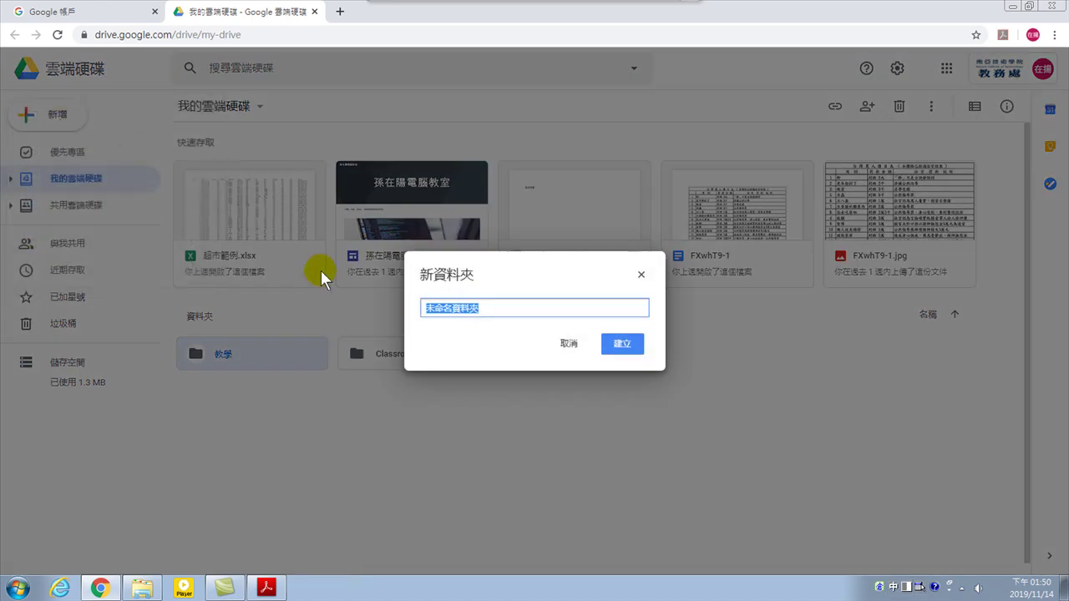
pyautogui.write('網站')
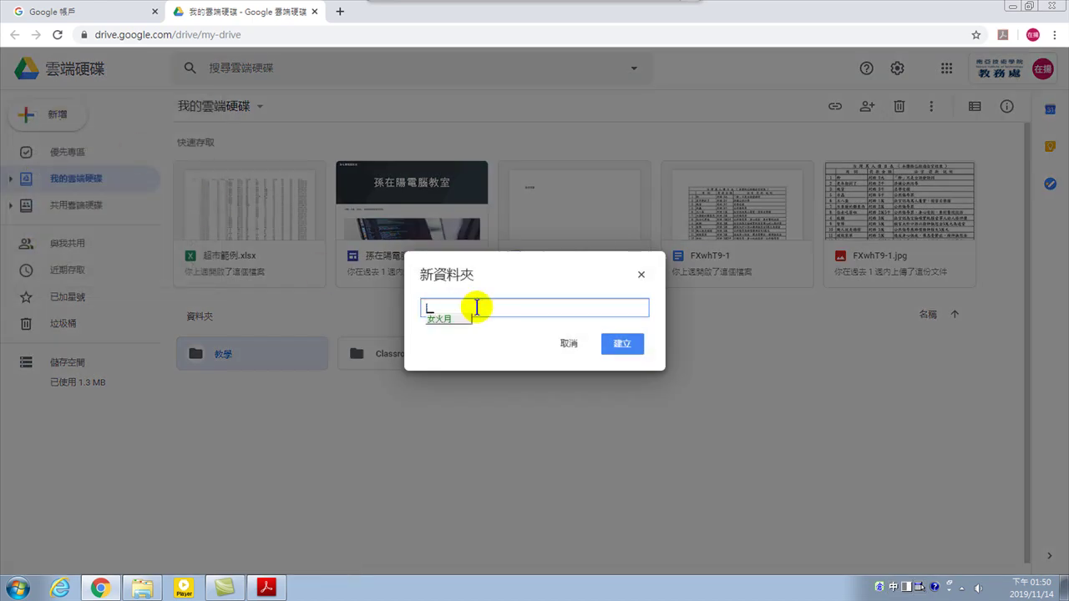
pyautogui.press('Return')
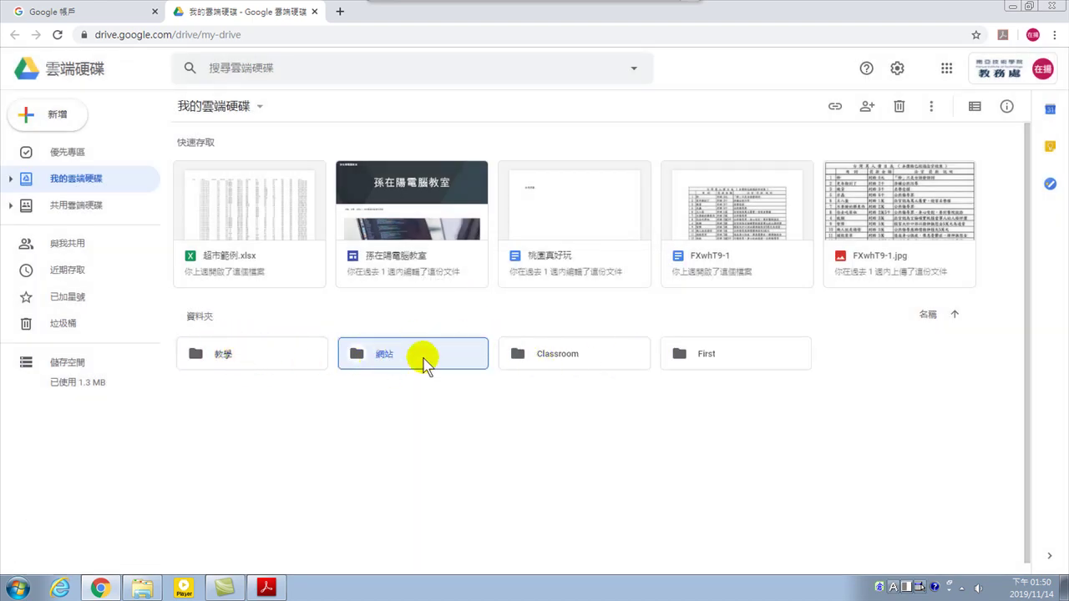
pyautogui.click(261, 359)
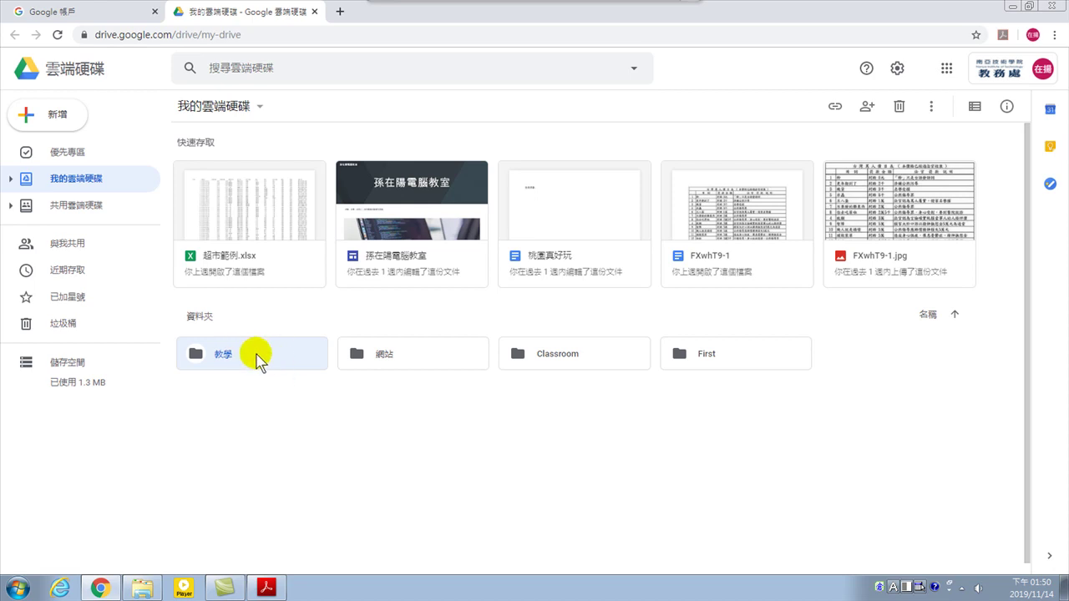
# Open the 教學 folder and position a Windows Explorer window beside it
pyautogui.doubleClick(257, 357)
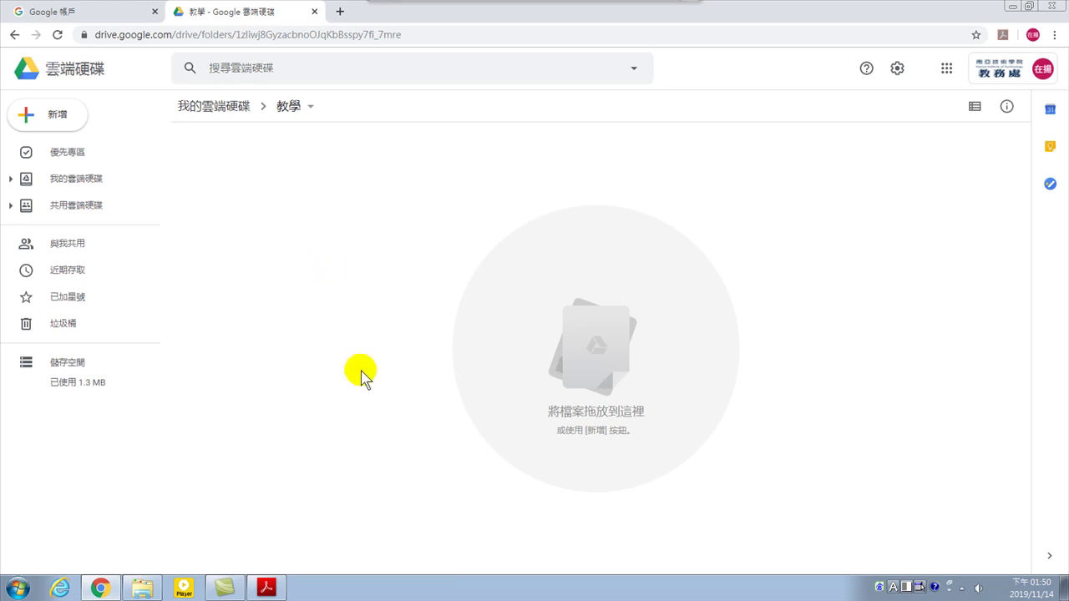
pyautogui.click(142, 588)
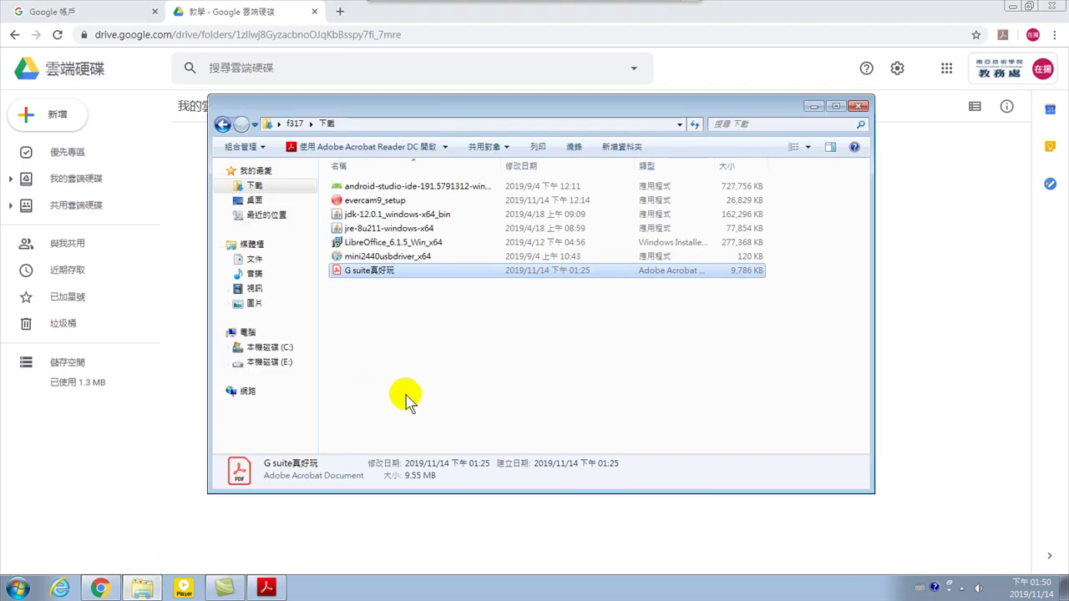
pyautogui.moveTo(437, 105); pyautogui.dragTo(587, 114)
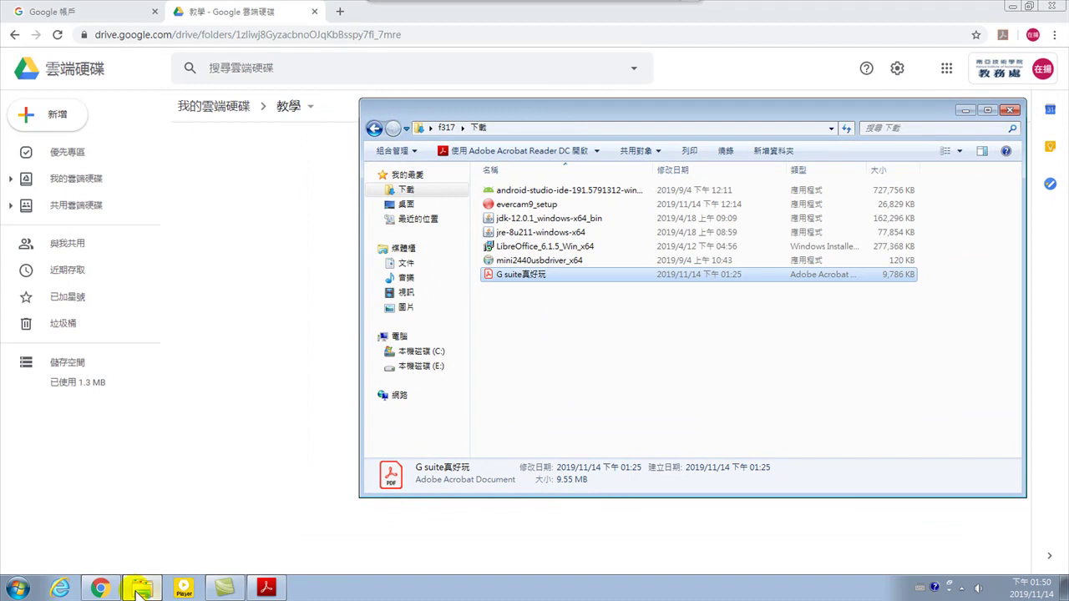
pyautogui.moveTo(553, 249)
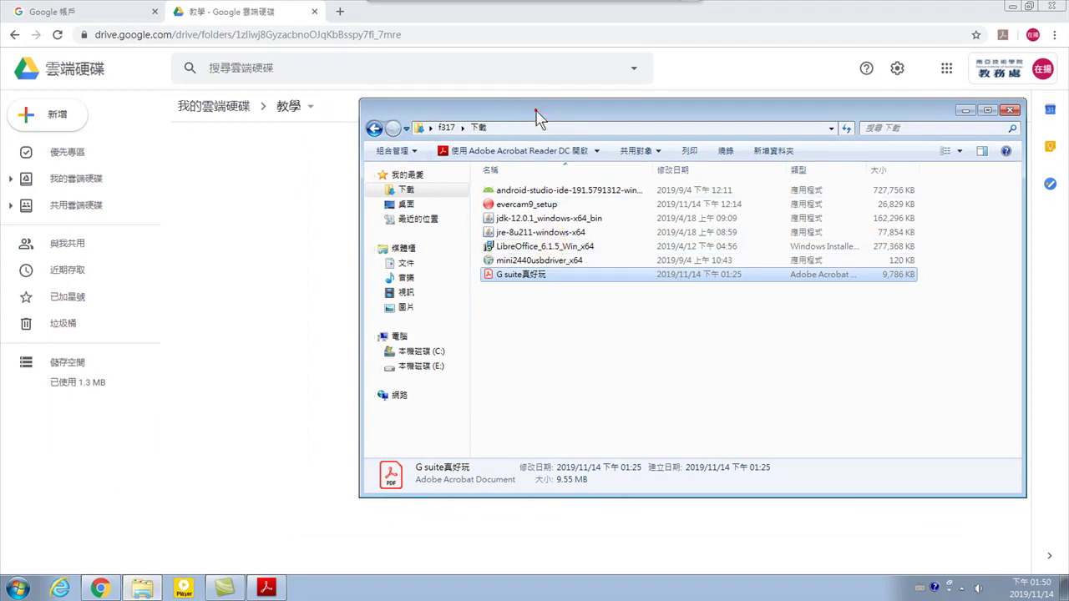
pyautogui.moveTo(535, 113); pyautogui.dragTo(538, 130)
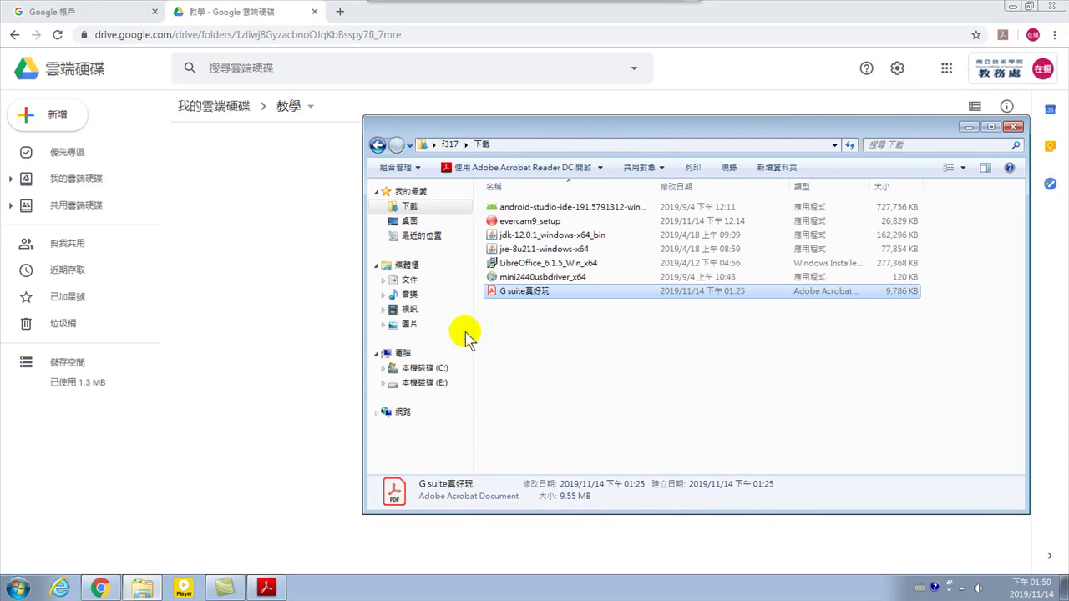
# Browse to 圖片 > 範例圖片 and drag the 企鵝 penguin photo toward the 教學 folder
pyautogui.click(411, 281)
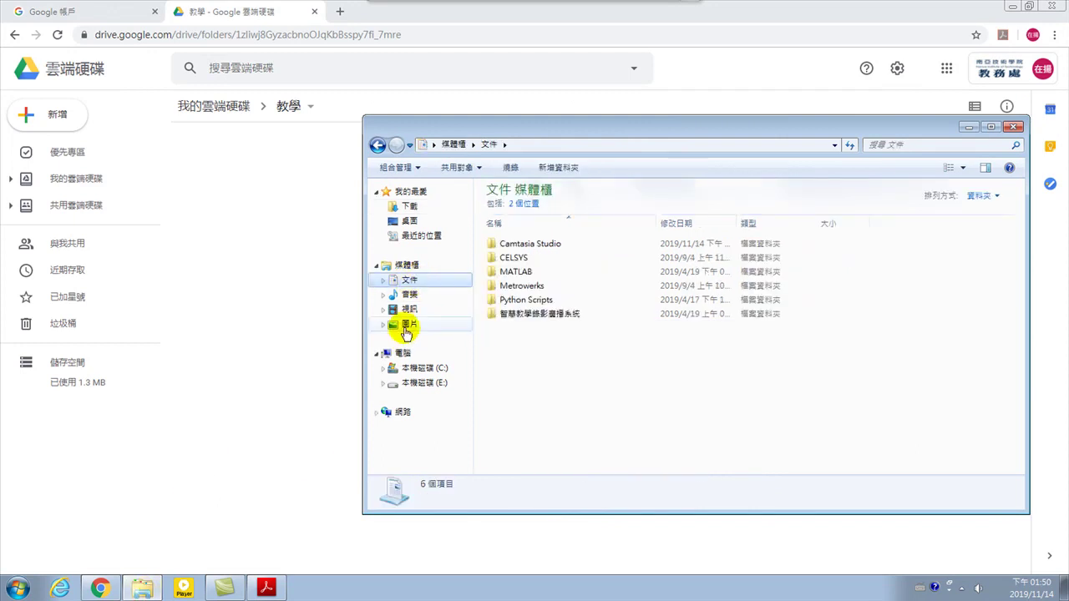
pyautogui.click(409, 325)
pyautogui.doubleClick(508, 249)
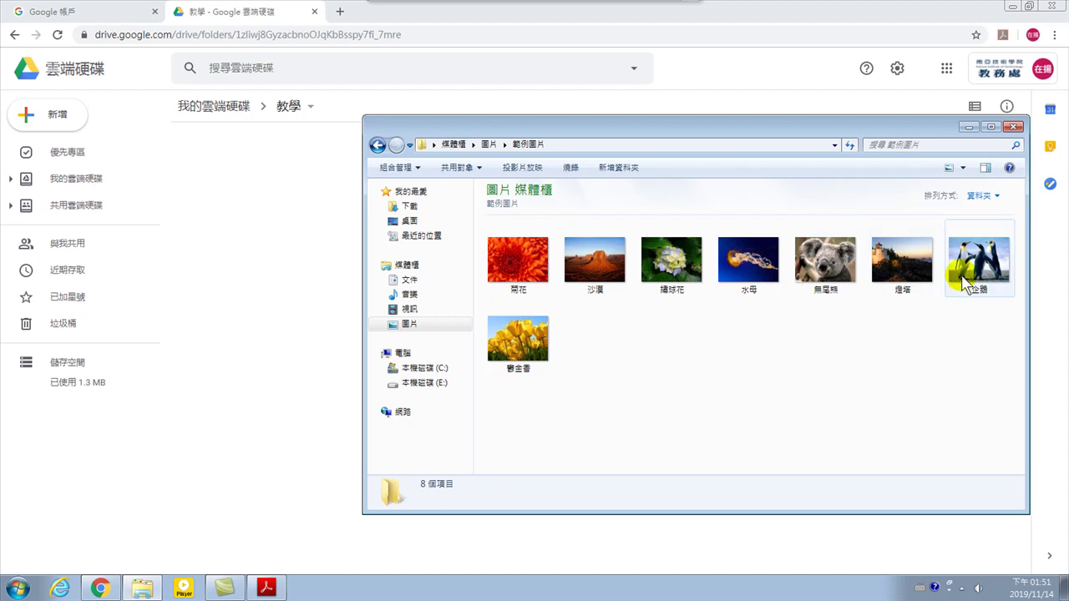
pyautogui.click(976, 266)
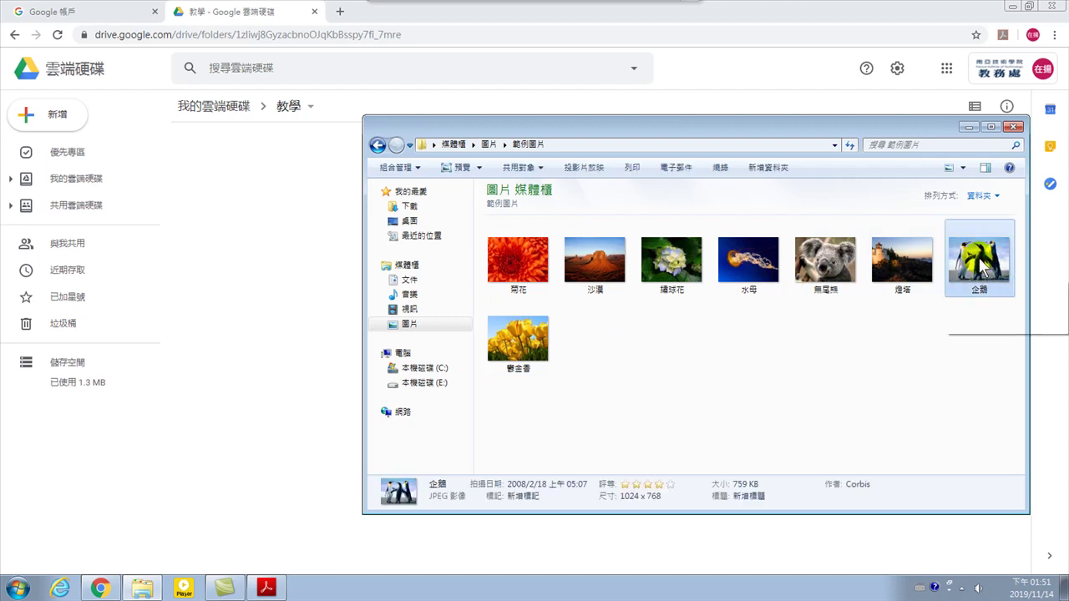
pyautogui.moveTo(979, 264); pyautogui.dragTo(267, 251)
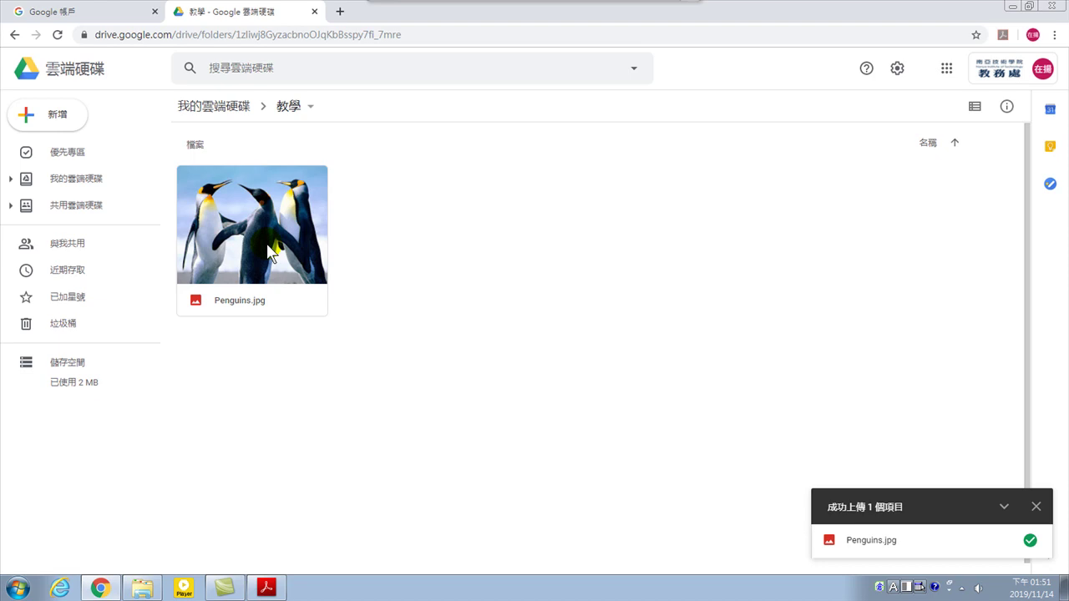
# Drop Penguins.jpg into 教學, then minimize and restore Chrome to confirm the upload
pyautogui.click(418, 271)
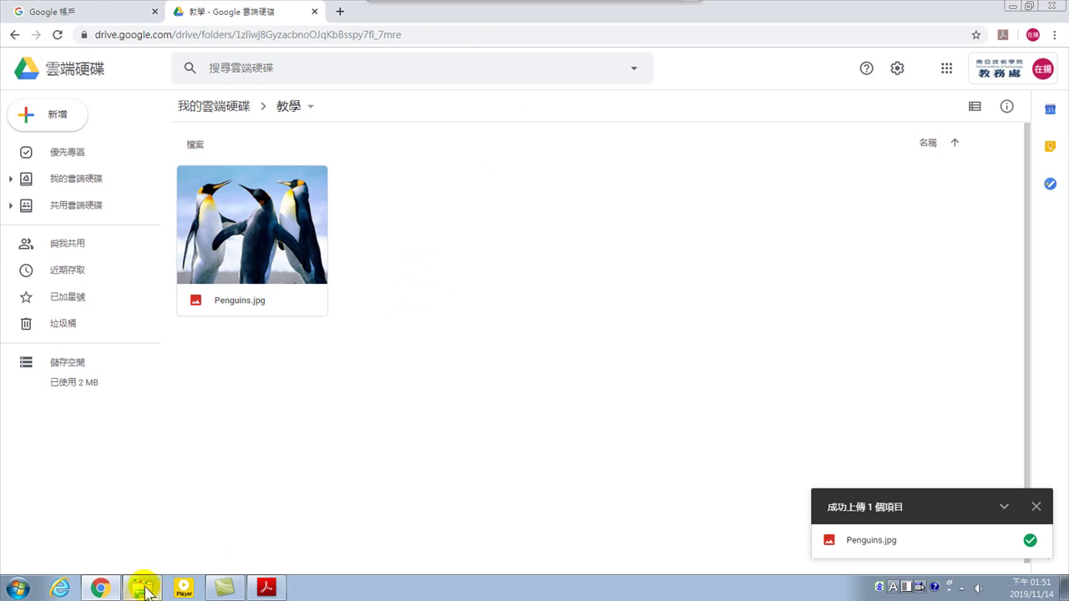
pyautogui.moveTo(102, 587)
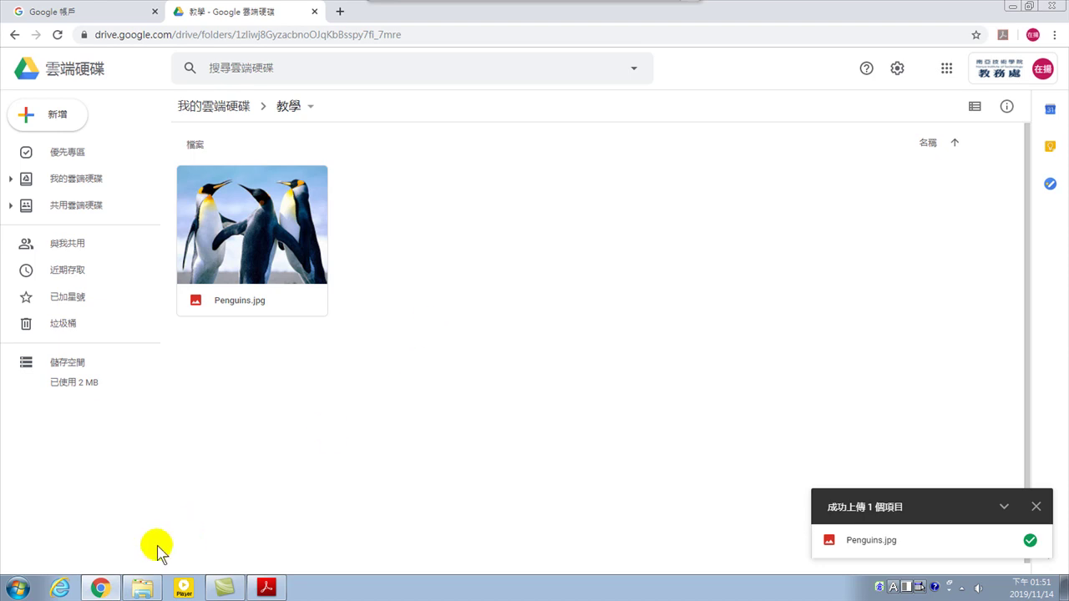
pyautogui.click(100, 588)
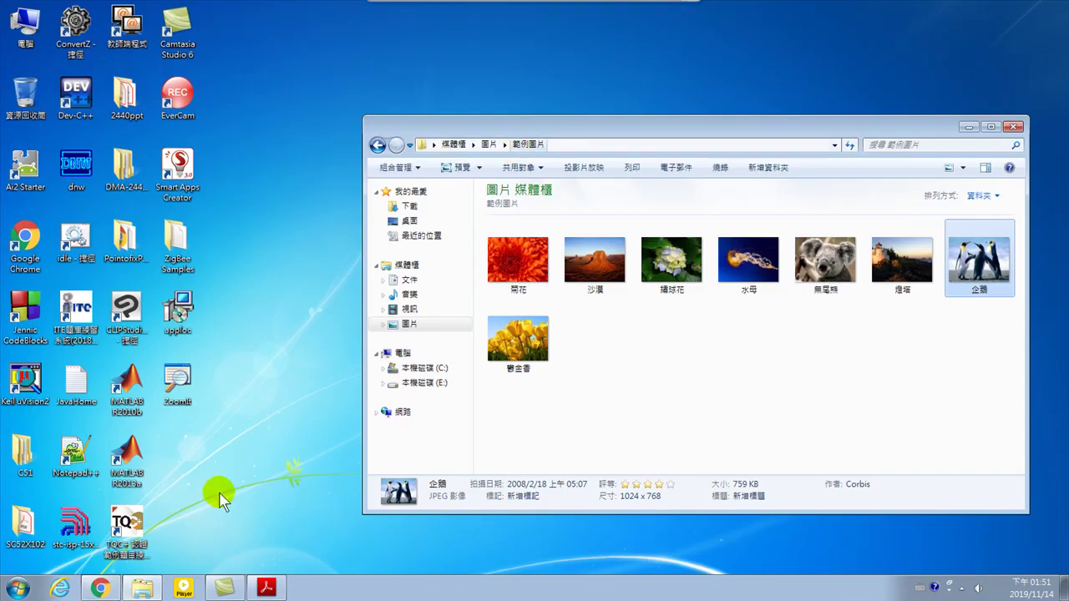
pyautogui.click(101, 588)
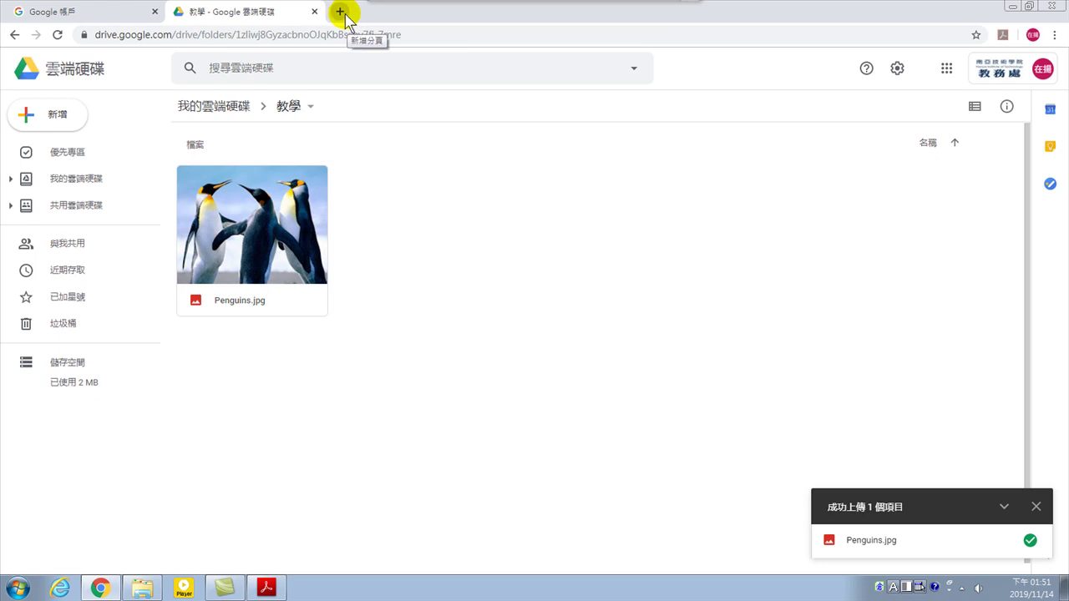
# In a new tab, search Google for 罵人代價, getting about 1,430,000 results
pyautogui.click(340, 11)
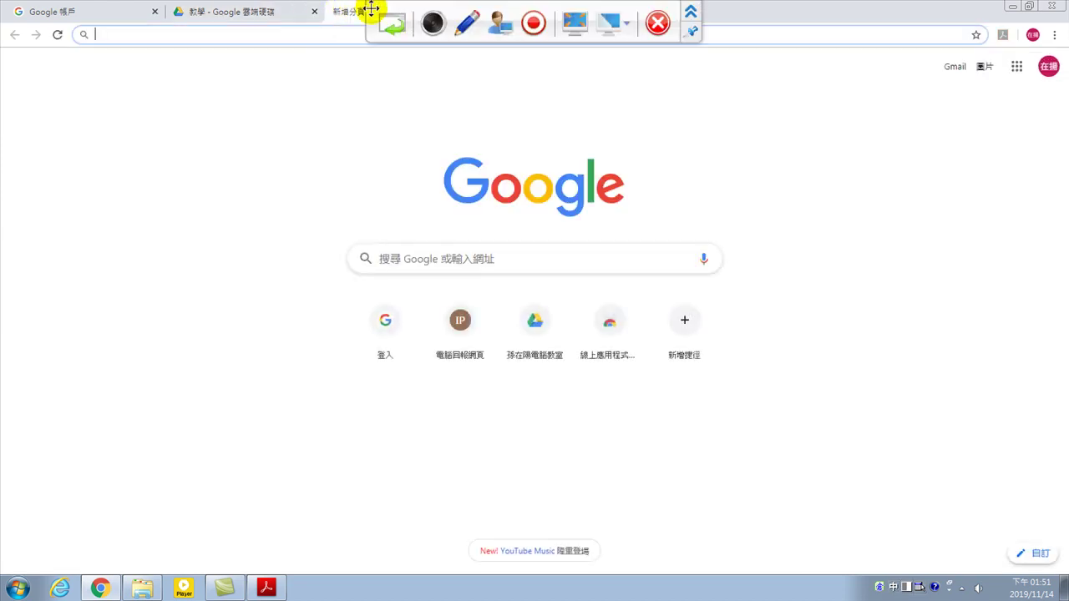
pyautogui.click(406, 258)
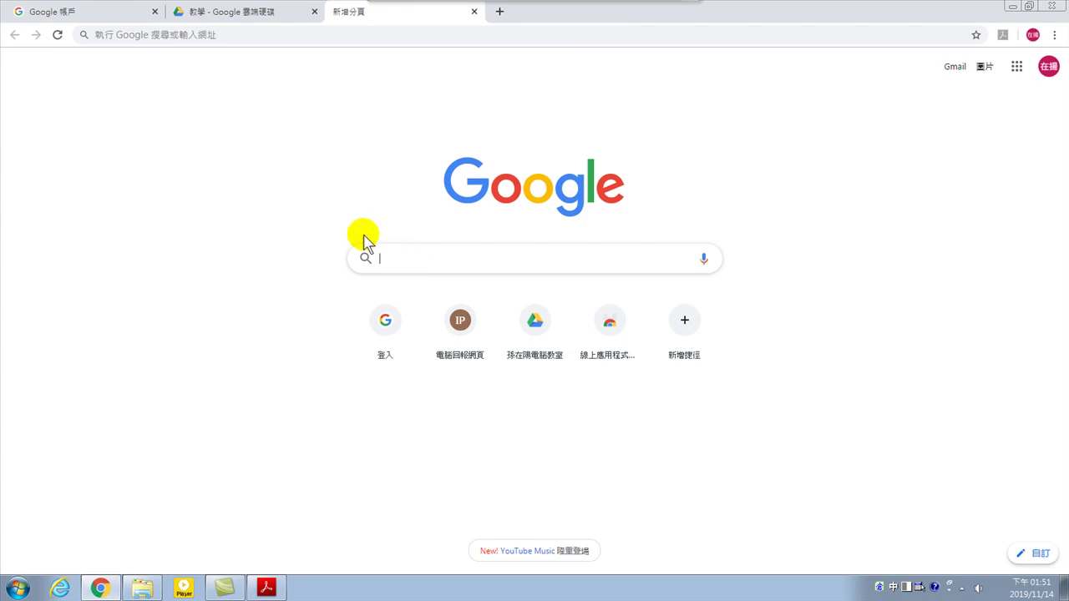
pyautogui.click(279, 10)
pyautogui.click(374, 17)
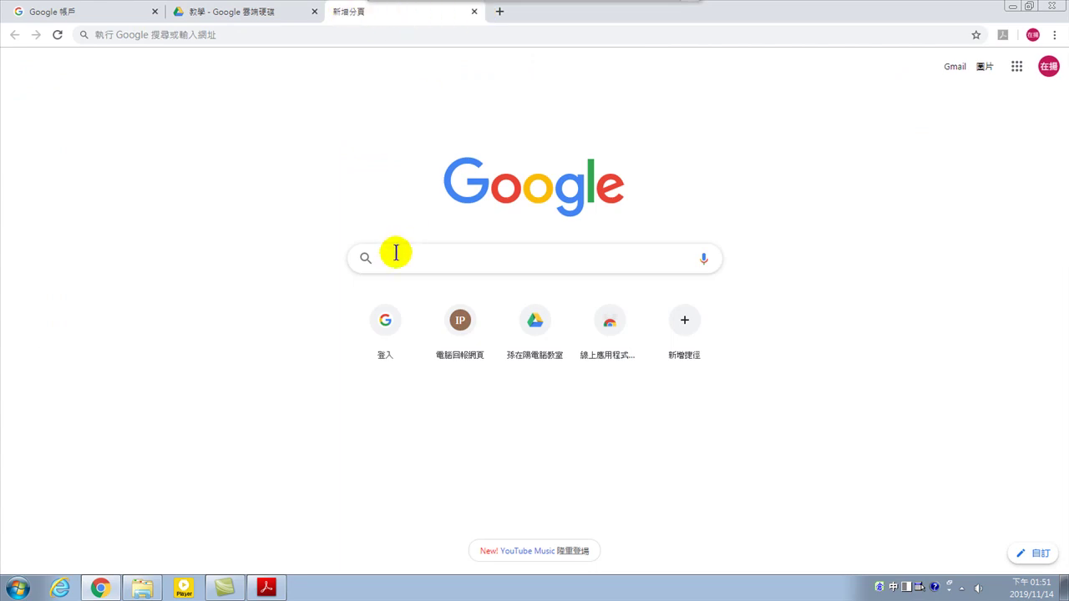
pyautogui.write('_')
pyautogui.press('BackSpace')
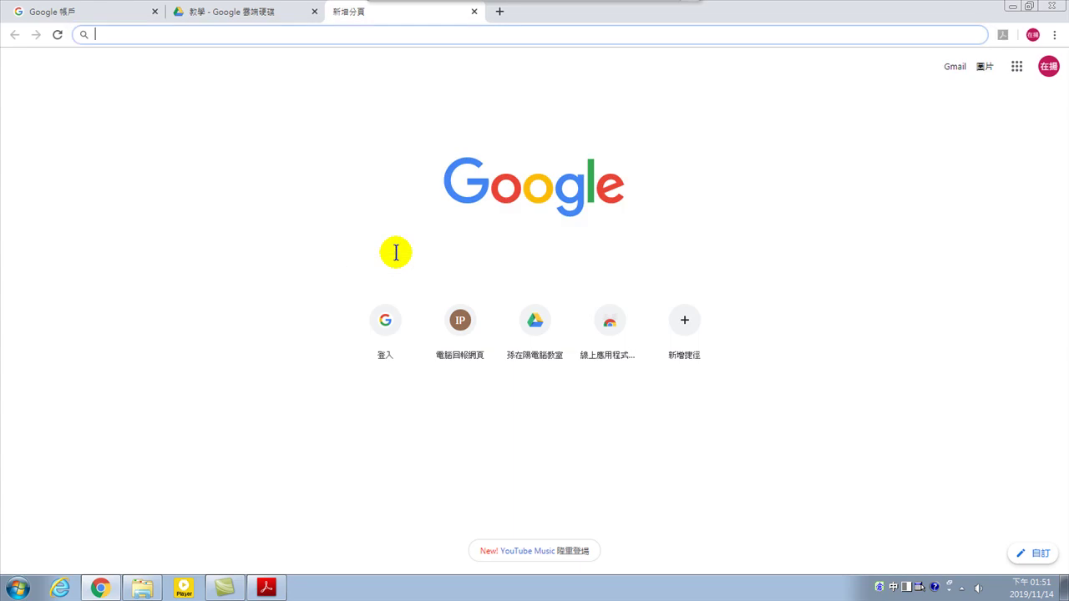
pyautogui.write('sd')
pyautogui.press('BackSpace')
pyautogui.press('BackSpace')
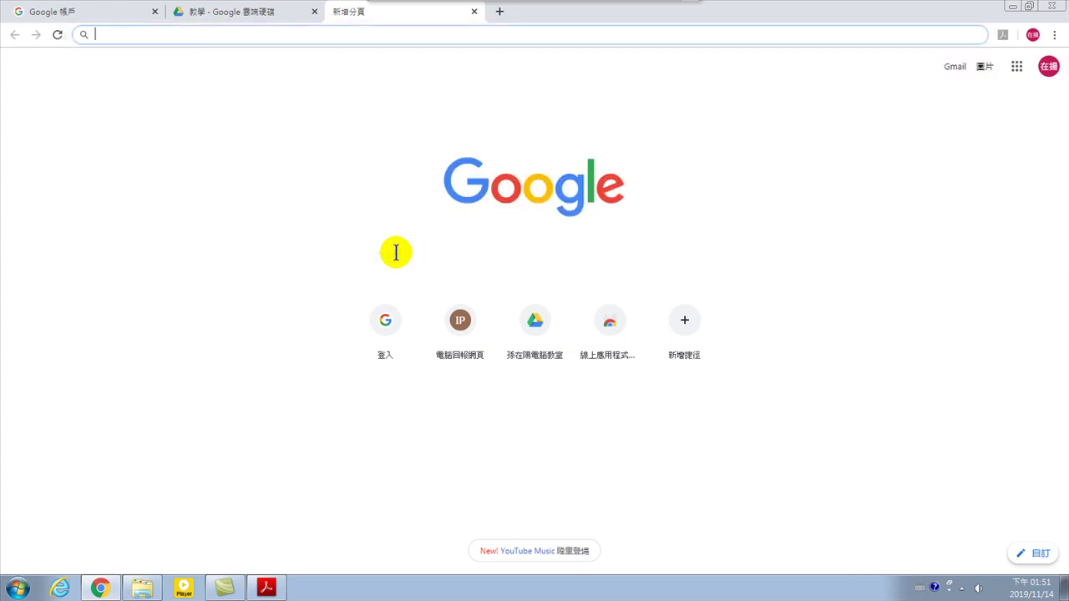
pyautogui.write('_')
pyautogui.press('BackSpace')
pyautogui.write('_')
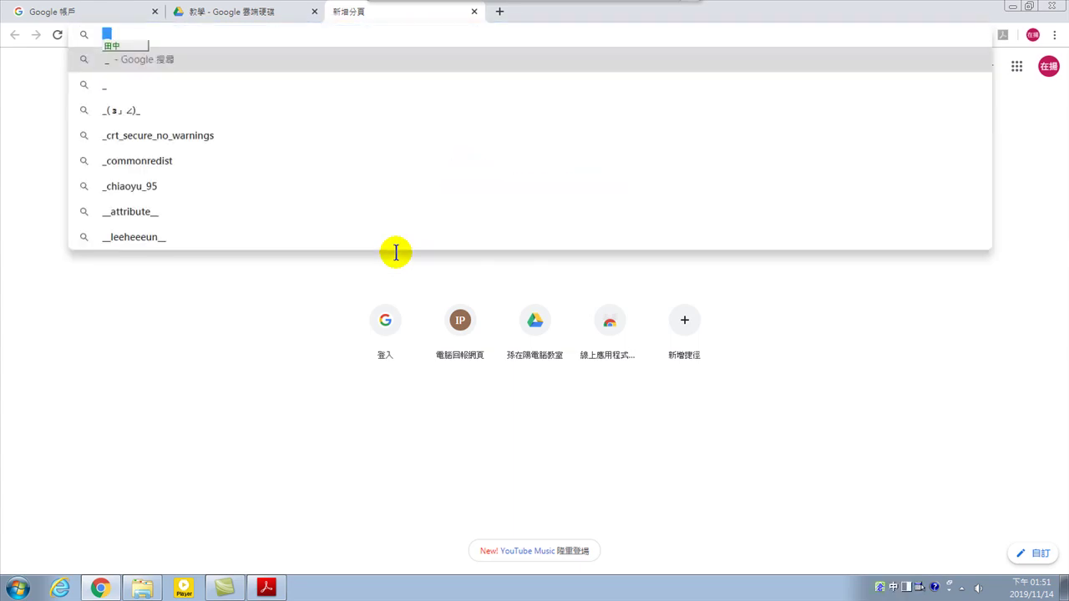
pyautogui.write('罵人')
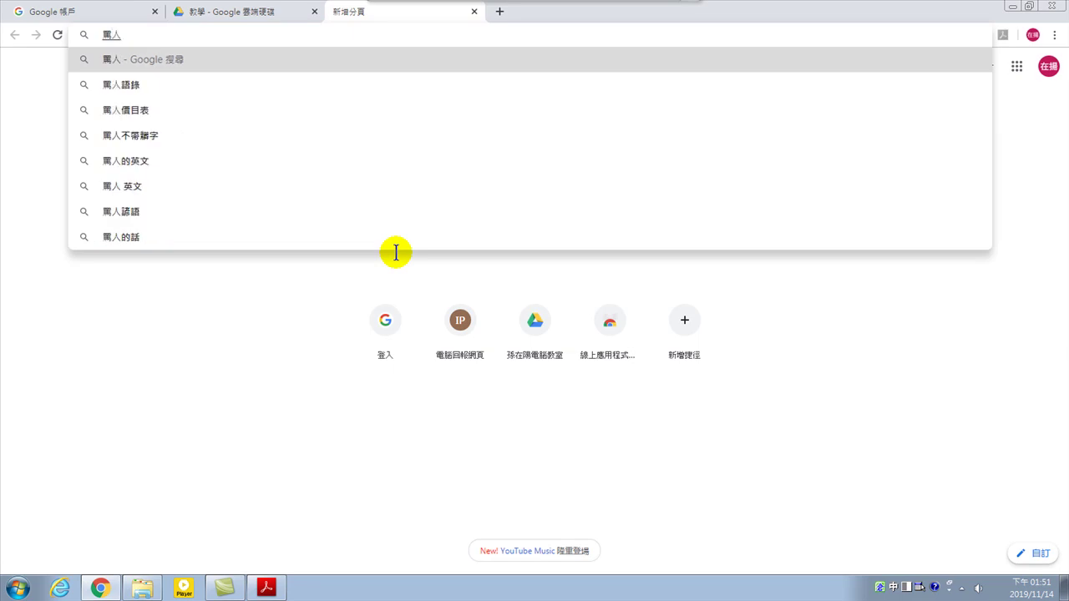
pyautogui.write('代')
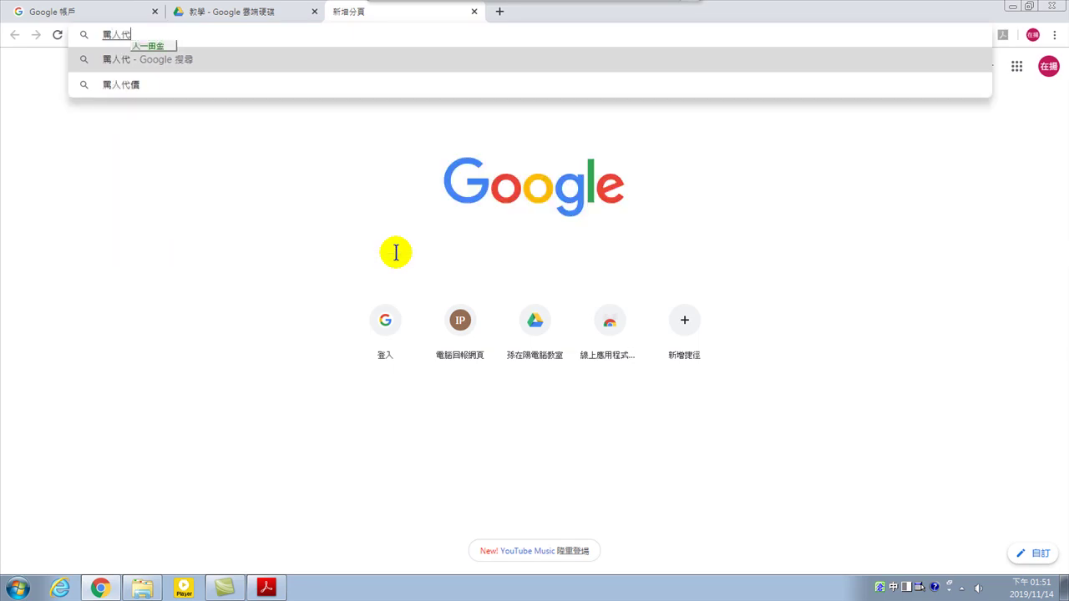
pyautogui.write('價')
pyautogui.press('Return')
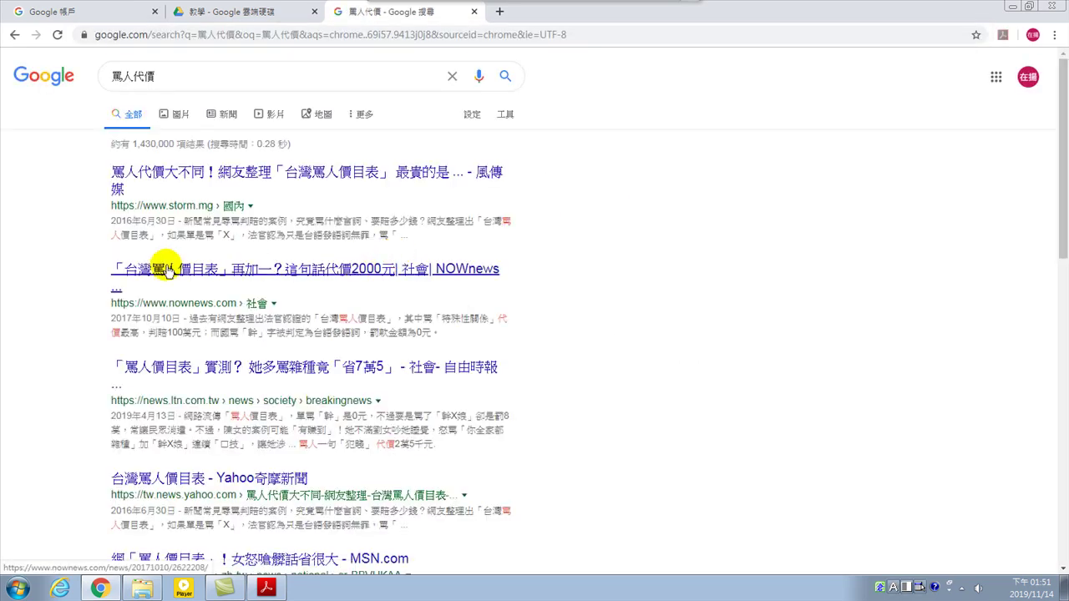
# Show image results for 罵人代價 and enlarge the fourth 台灣罵人價目表 table image
pyautogui.click(183, 114)
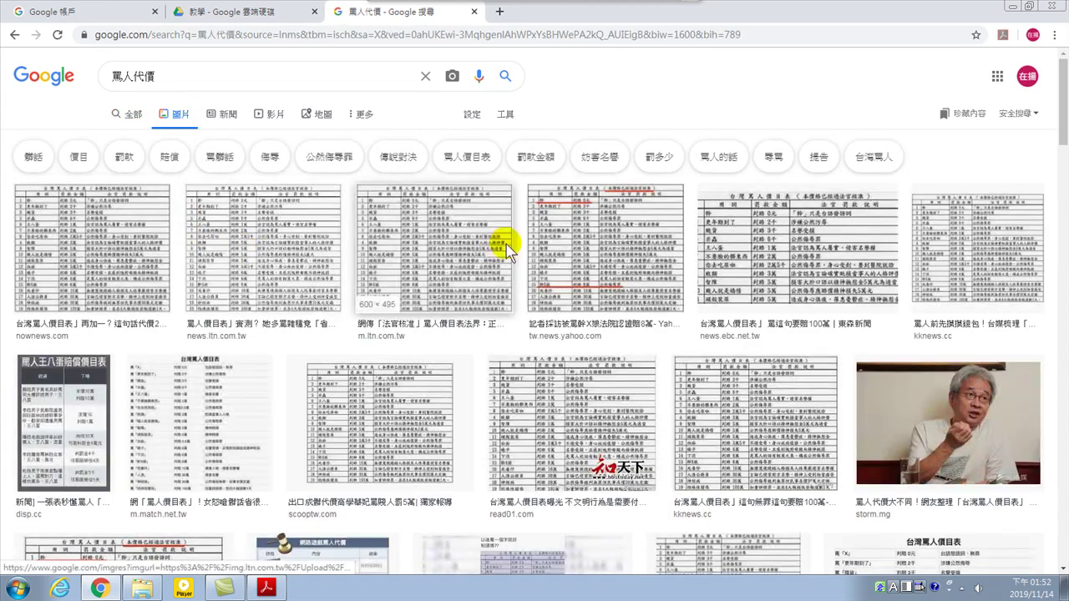
pyautogui.click(620, 235)
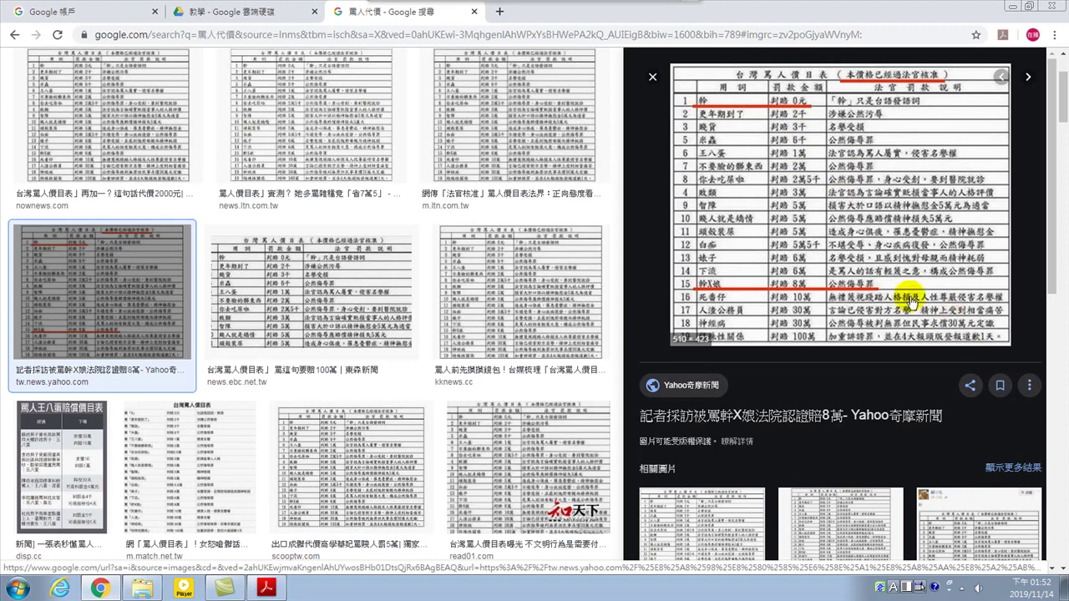
# Save the previewed price-table image to the Downloads folder as 罵人價目表.jpg
pyautogui.rightClick(814, 164)
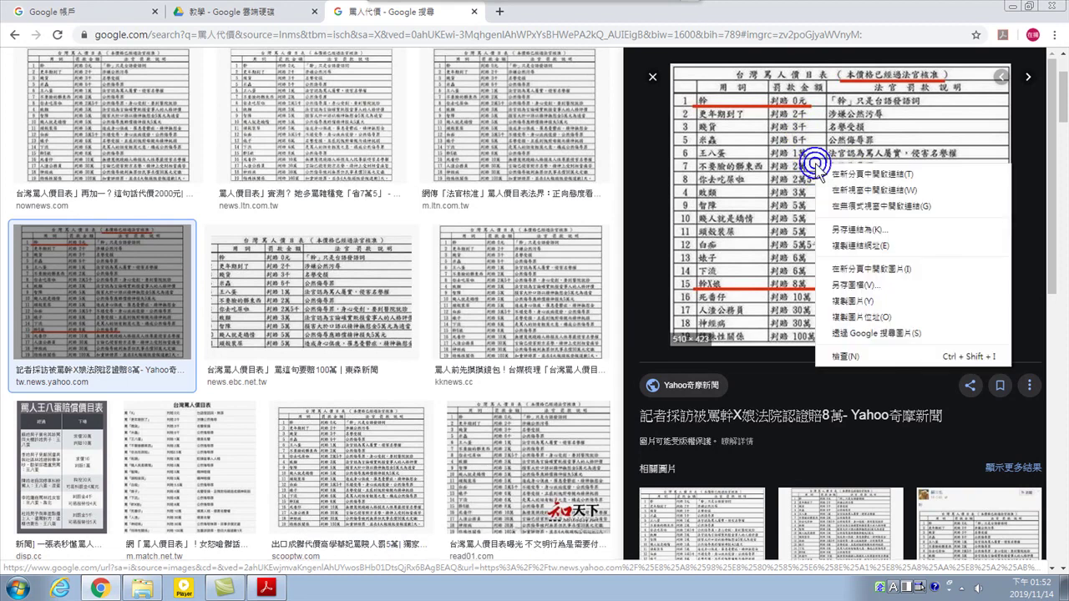
pyautogui.click(844, 285)
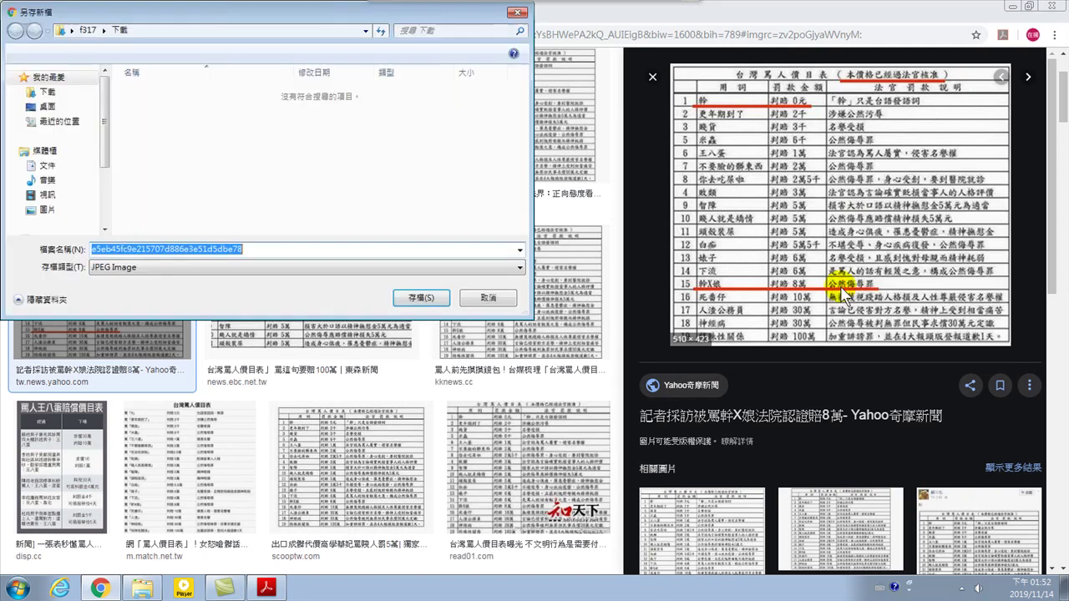
pyautogui.click(51, 94)
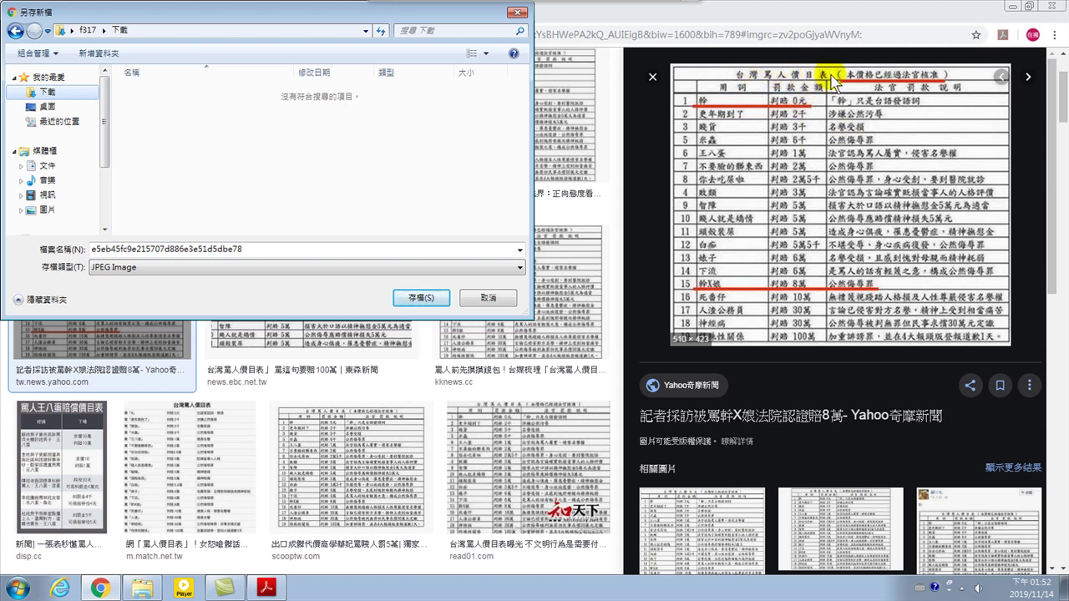
pyautogui.doubleClick(259, 249)
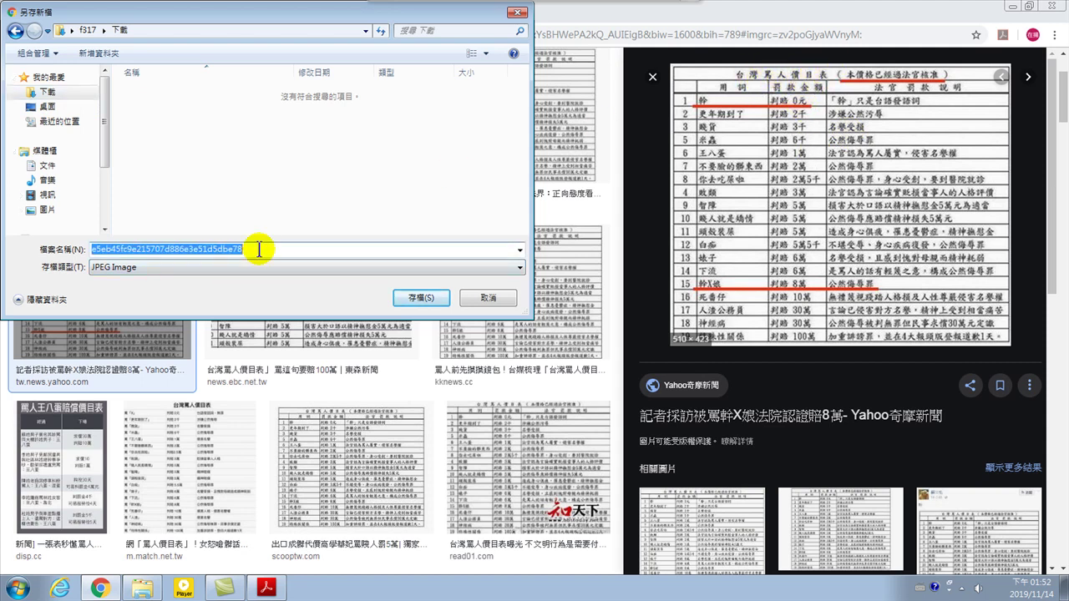
pyautogui.write('wl')
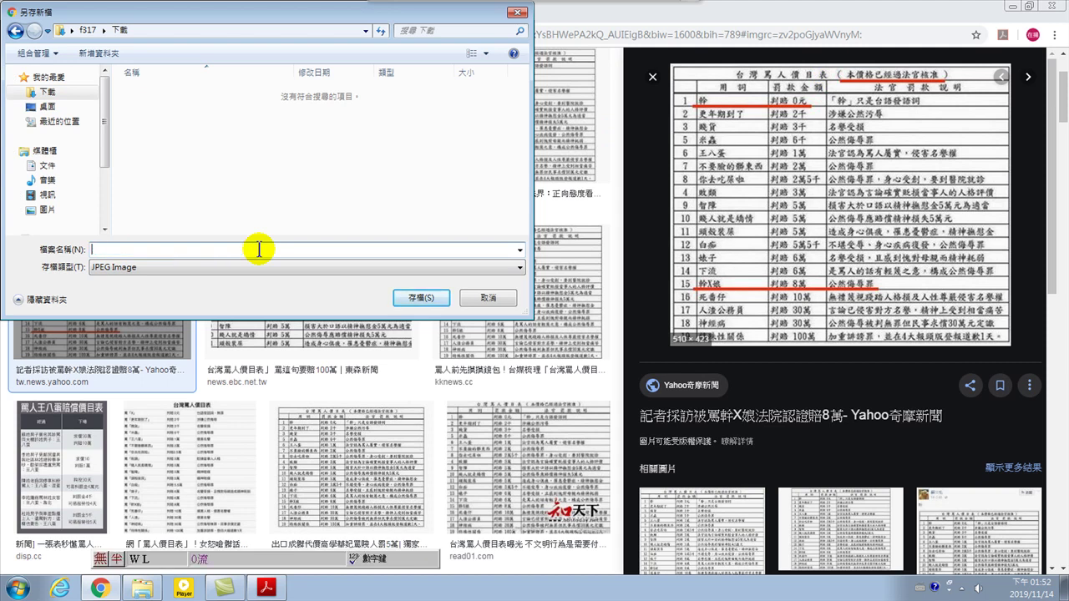
pyautogui.hotkey('ctrl', 'space')
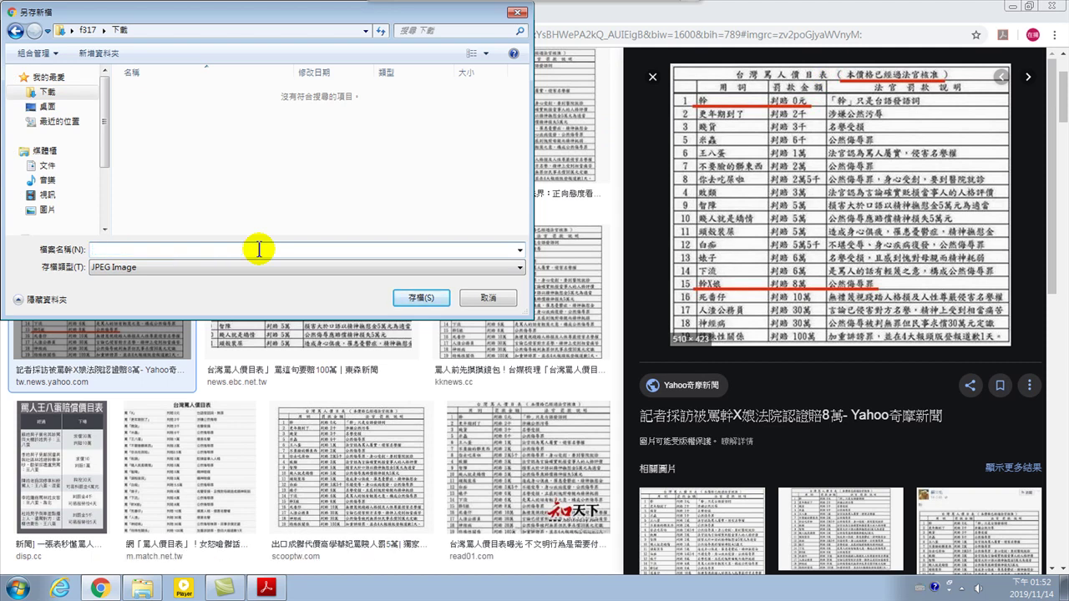
pyautogui.hotkey('ctrl', 'shift')
pyautogui.click(420, 297)
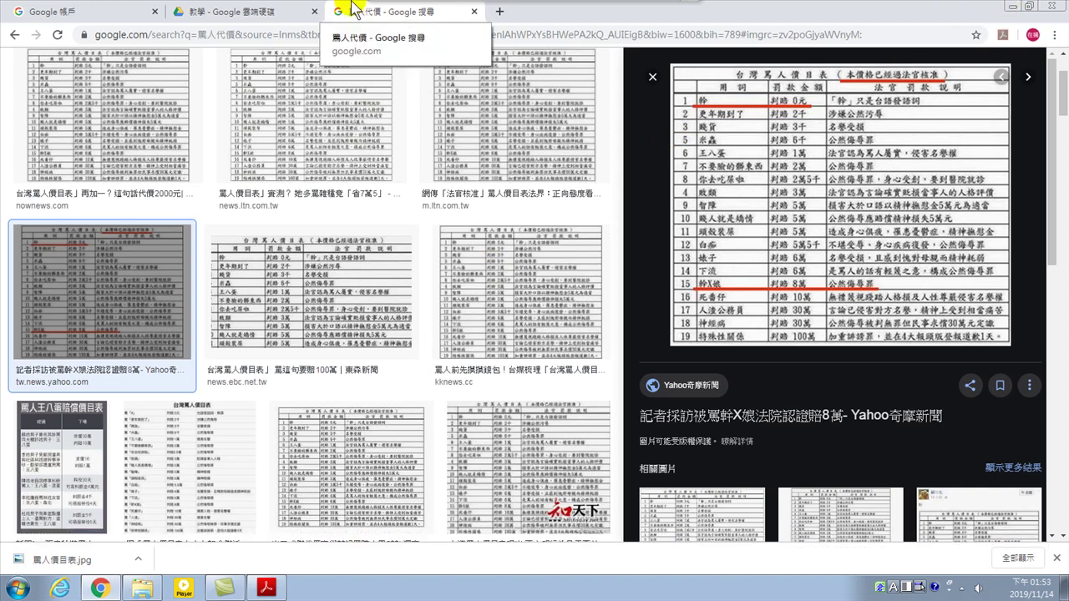
# Drag 罵人價目表.jpg from Downloads into the Drive 教學 folder to upload it
pyautogui.click(255, 10)
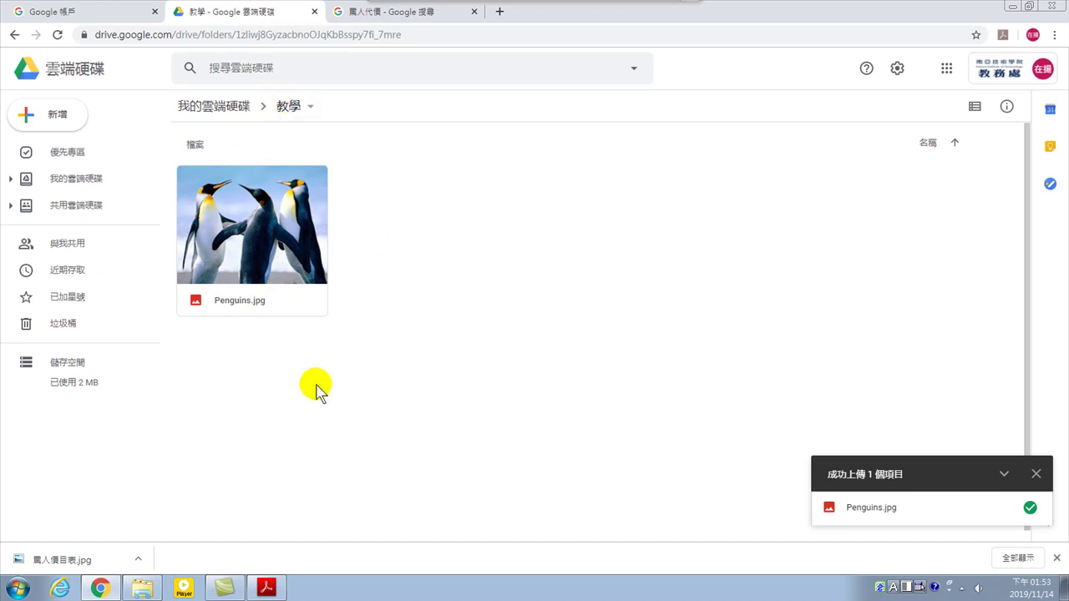
pyautogui.click(143, 590)
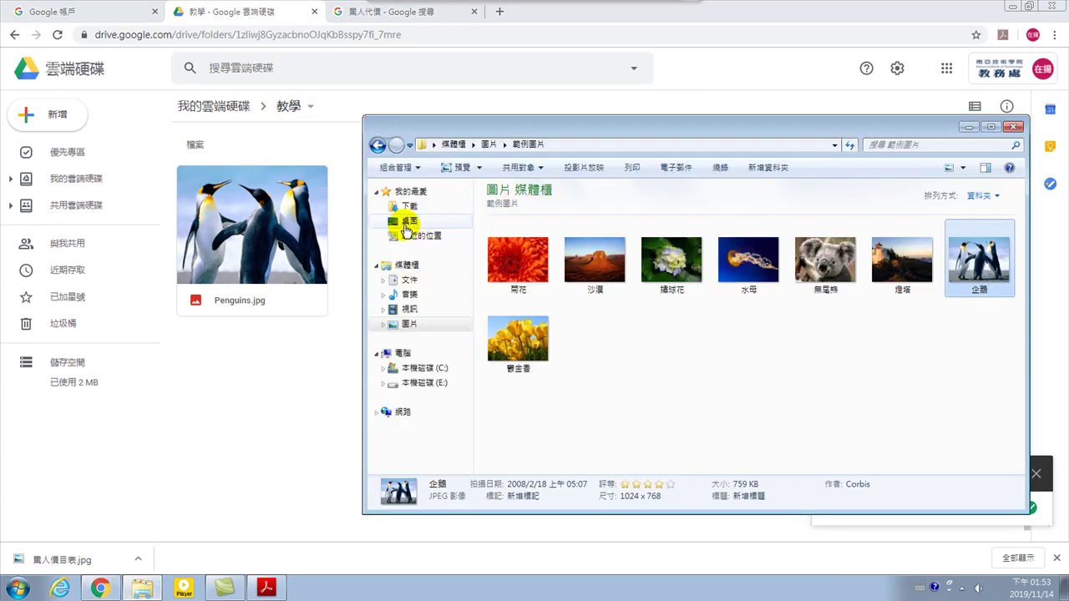
pyautogui.click(409, 206)
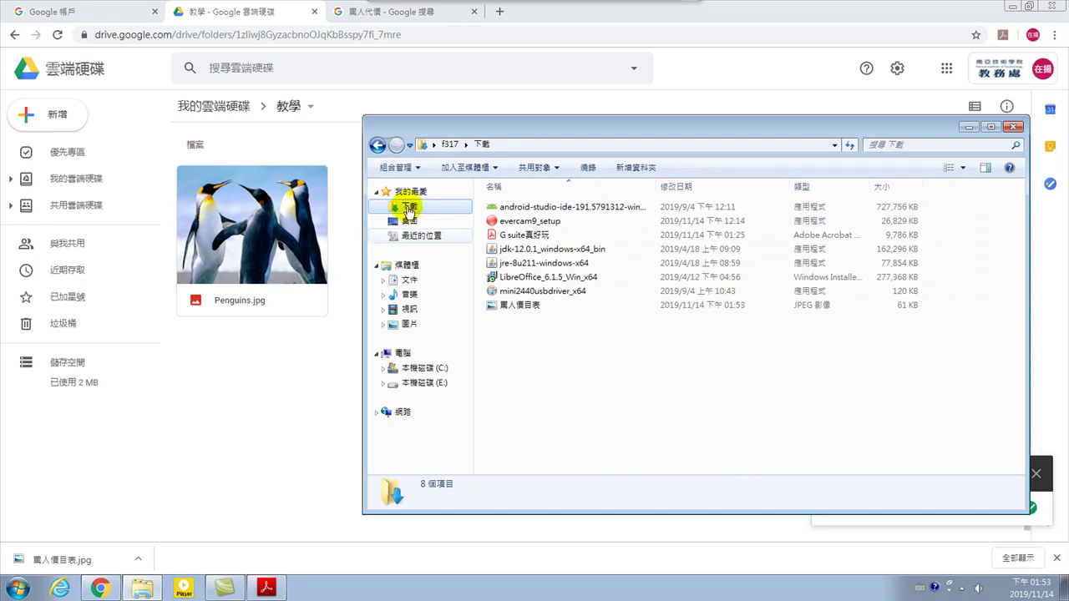
pyautogui.moveTo(140, 591)
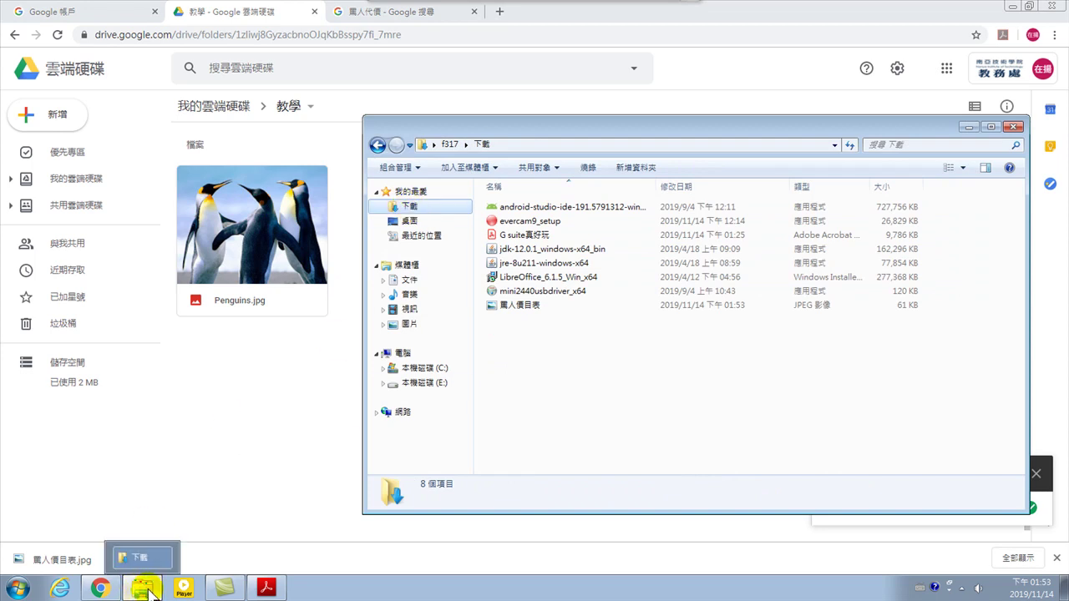
pyautogui.moveTo(519, 311); pyautogui.dragTo(274, 410)
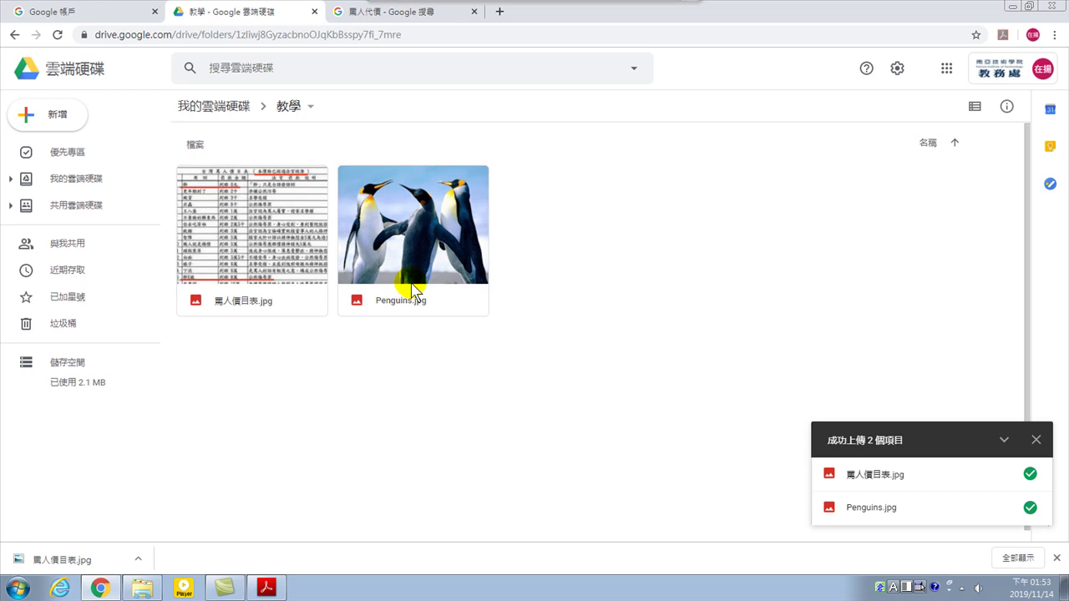
pyautogui.click(59, 117)
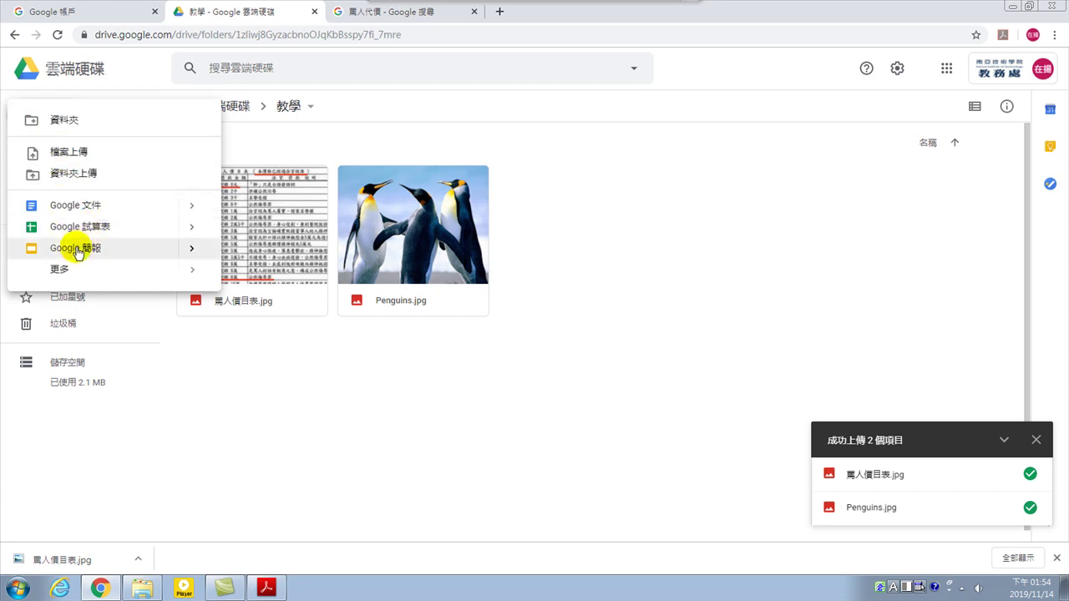
pyautogui.click(361, 388)
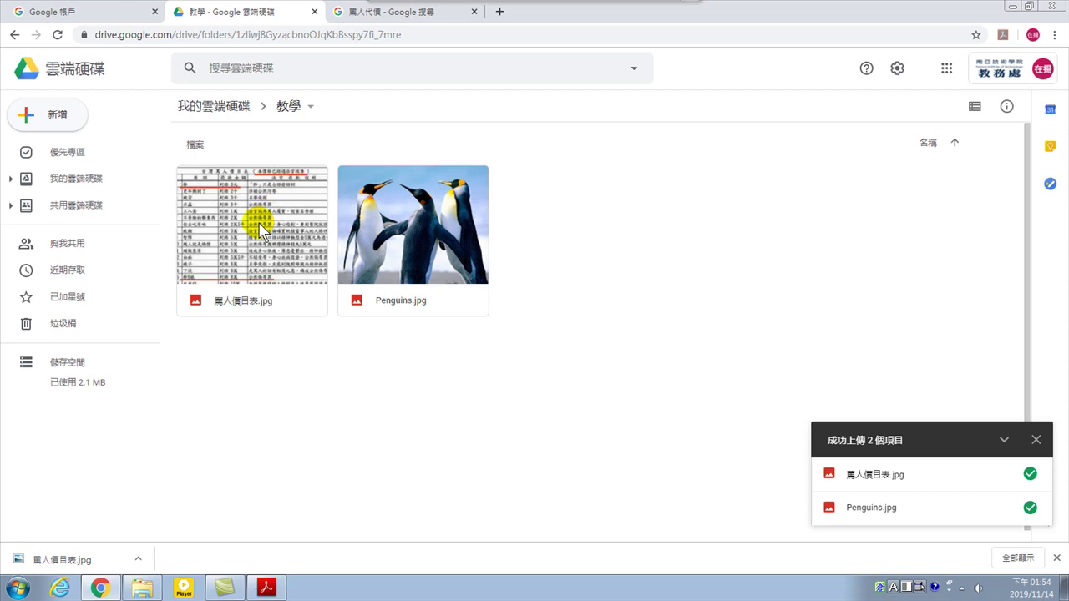
# Open 罵人價目表.jpg with Google 文件, creating a document from the image
pyautogui.rightClick(255, 227)
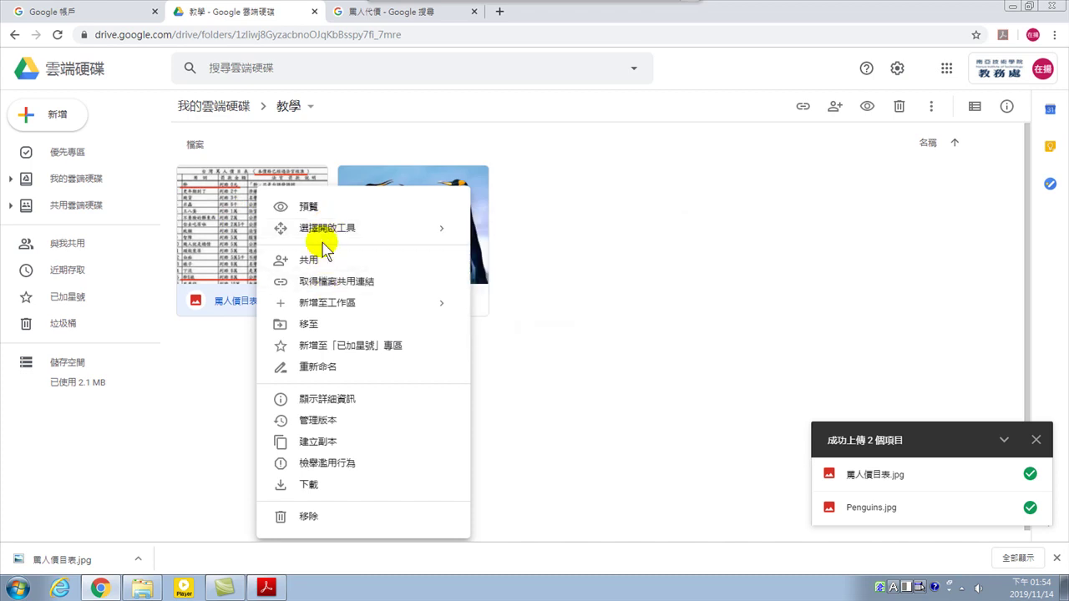
pyautogui.moveTo(309, 233)
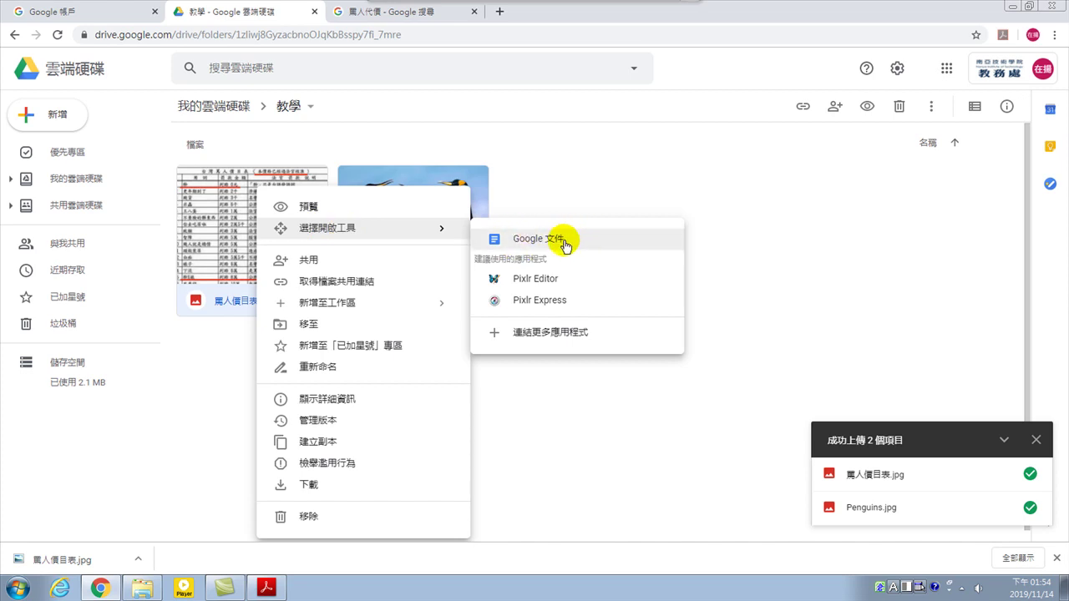
pyautogui.click(232, 210)
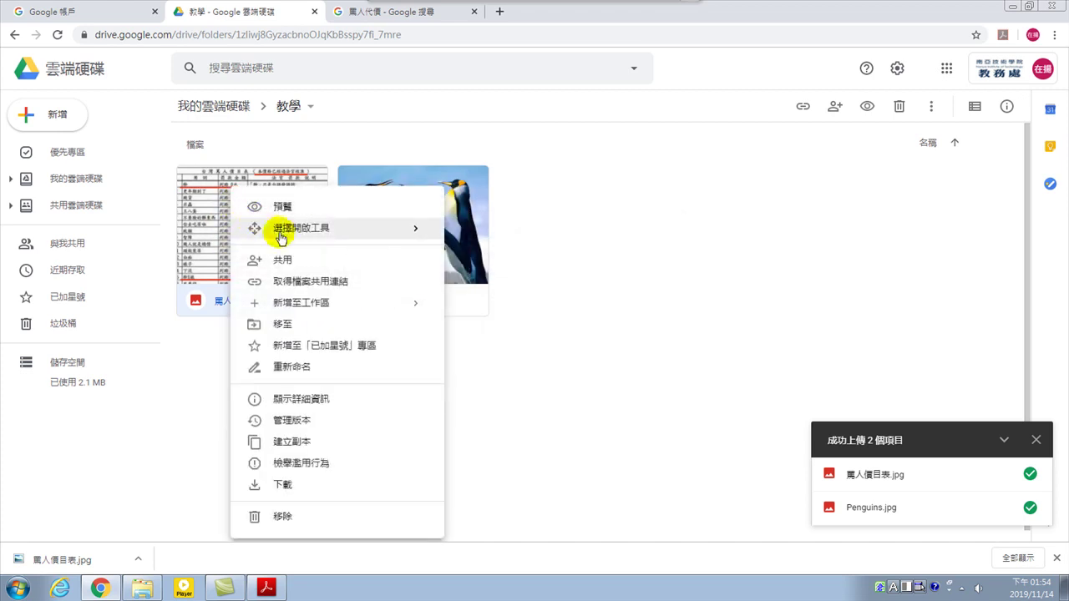
pyautogui.moveTo(291, 231)
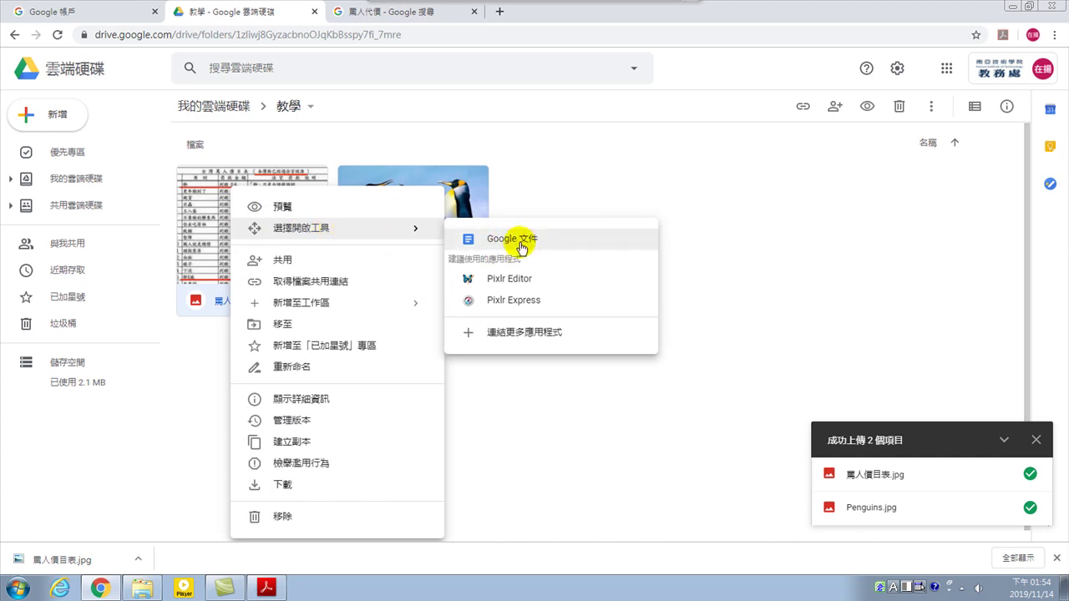
pyautogui.click(512, 242)
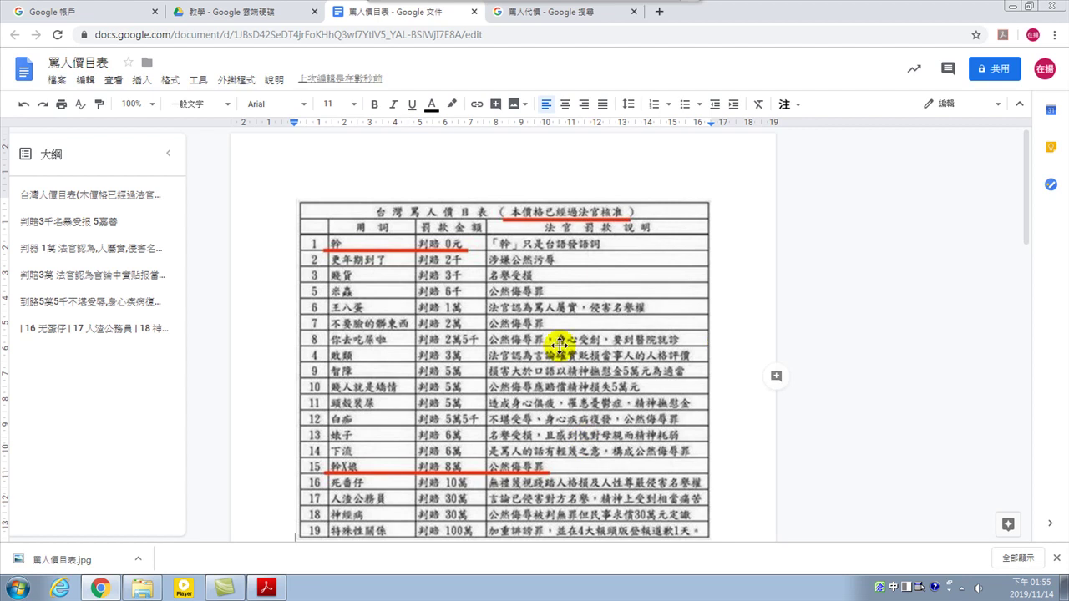
pyautogui.scroll(-3, 781, 290)
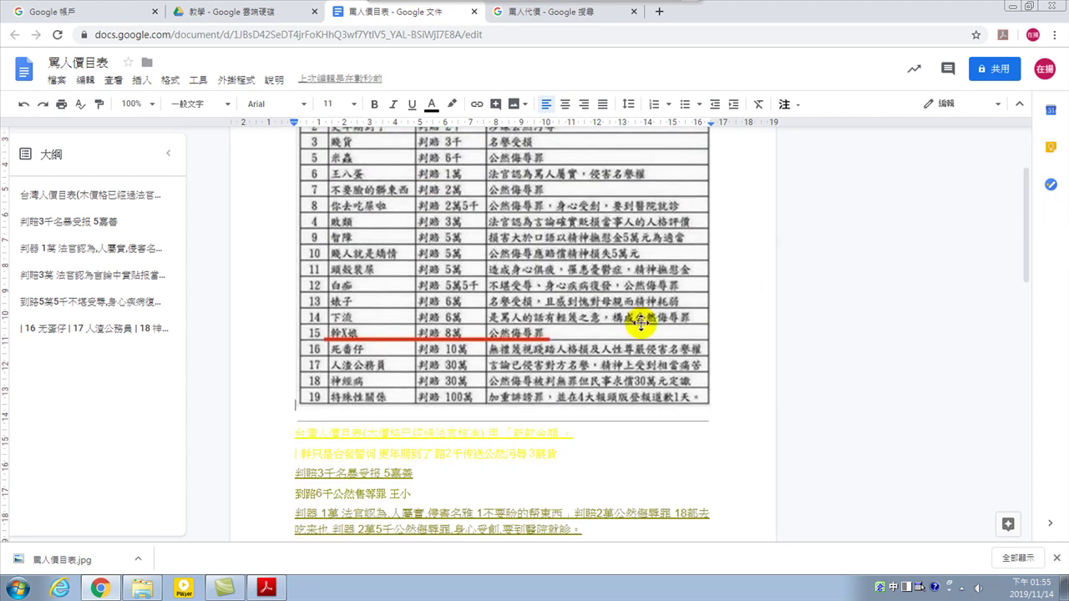
pyautogui.moveTo(291, 433); pyautogui.dragTo(584, 453)
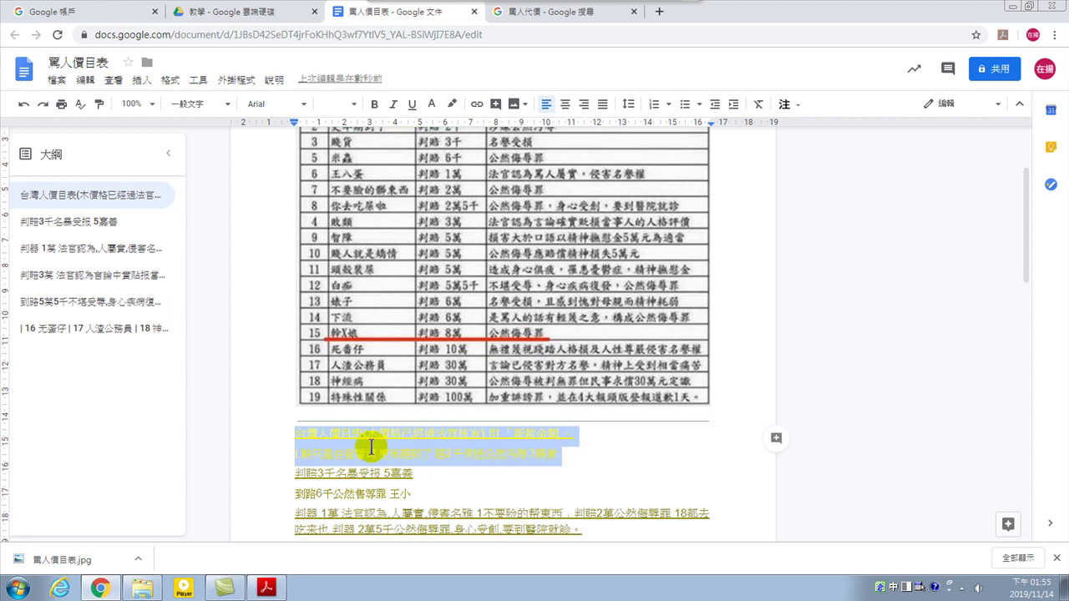
pyautogui.click(317, 433)
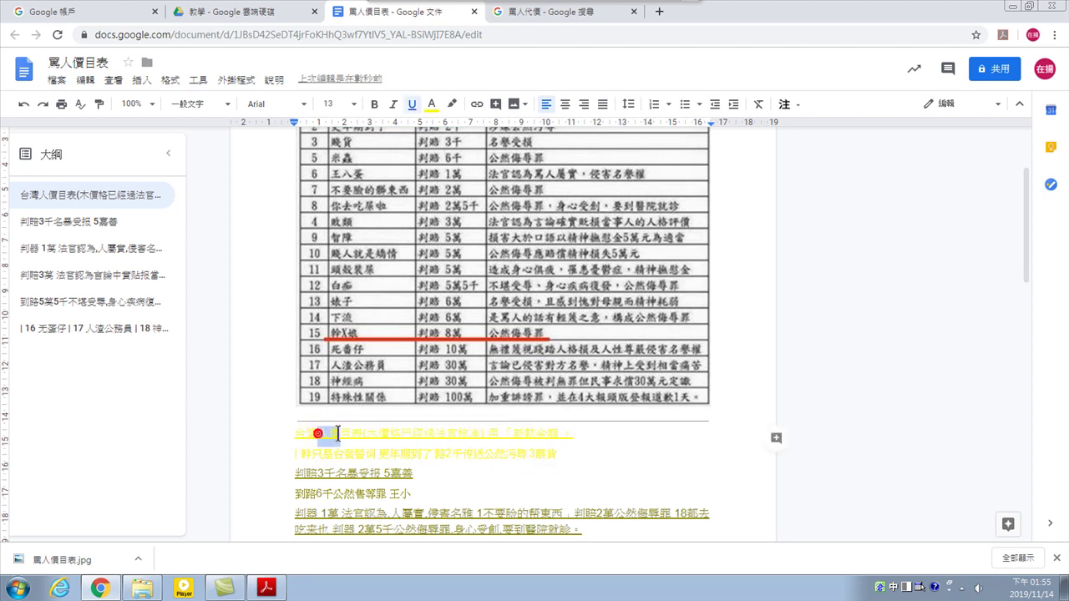
pyautogui.click(396, 252)
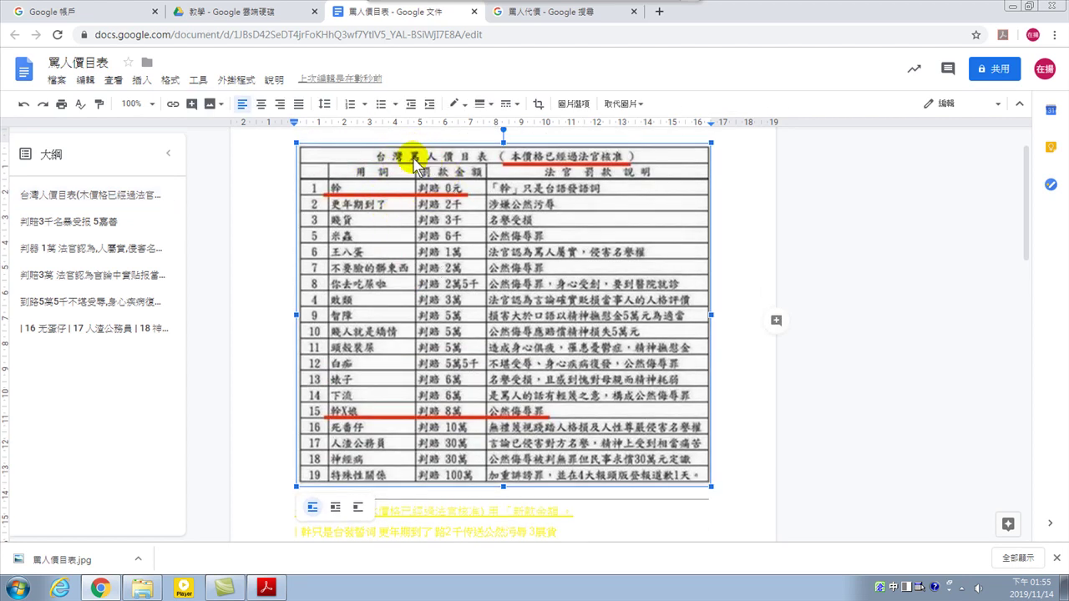
pyautogui.scroll(-2, 443, 251)
pyautogui.scroll(2, 451, 204)
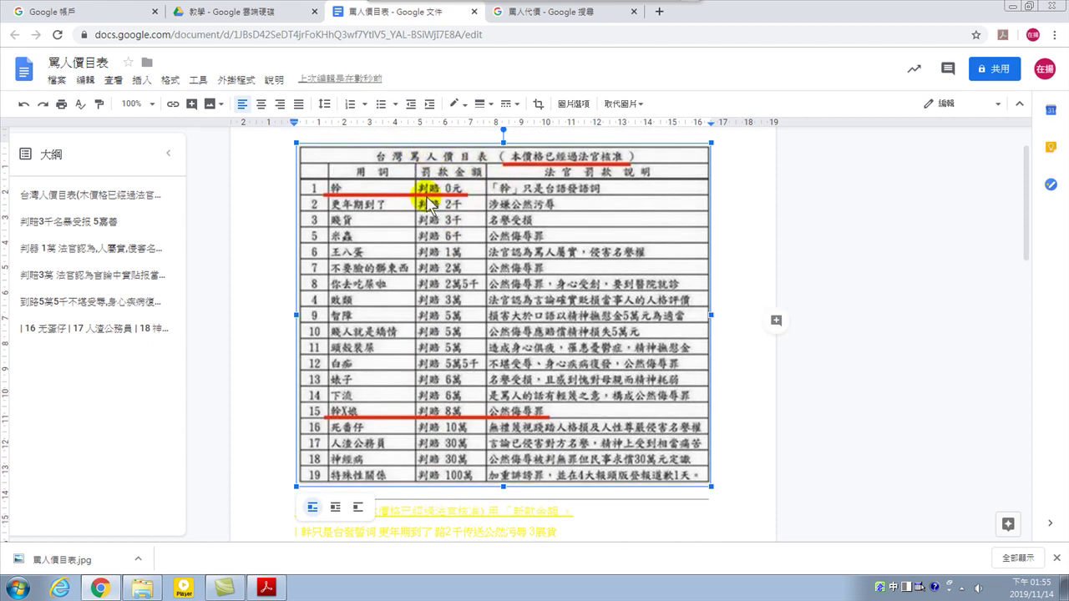
pyautogui.scroll(-1, 409, 267)
pyautogui.click(398, 449)
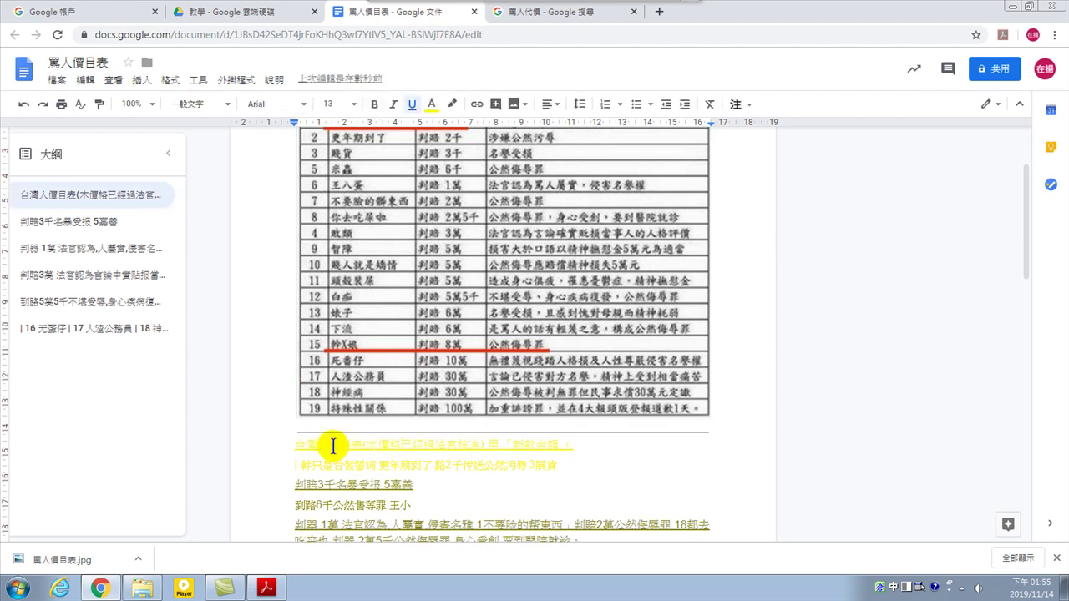
pyautogui.moveTo(295, 445); pyautogui.dragTo(331, 447)
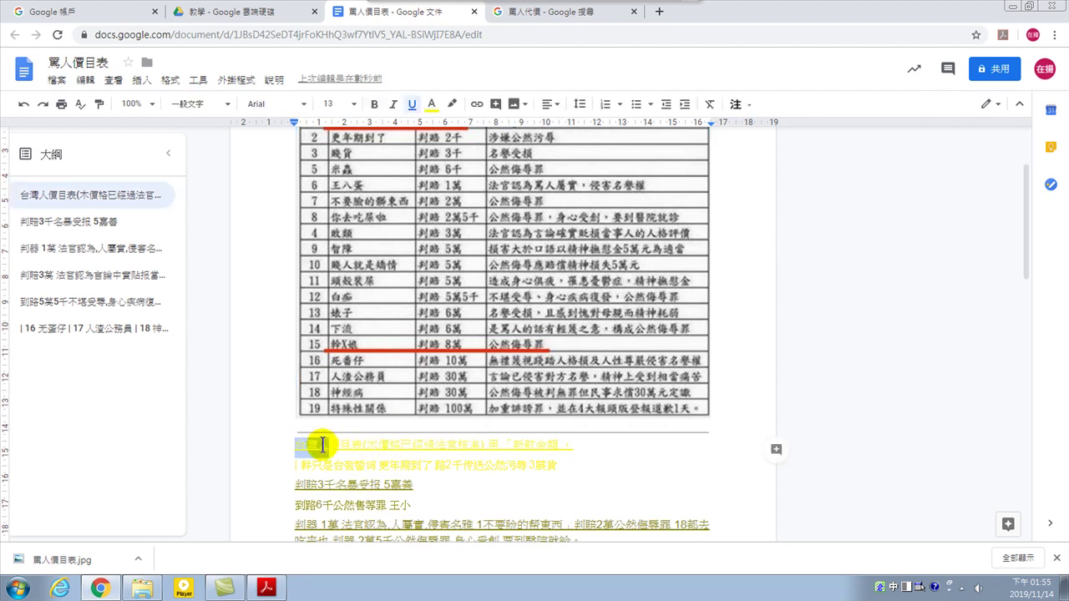
pyautogui.click(330, 445)
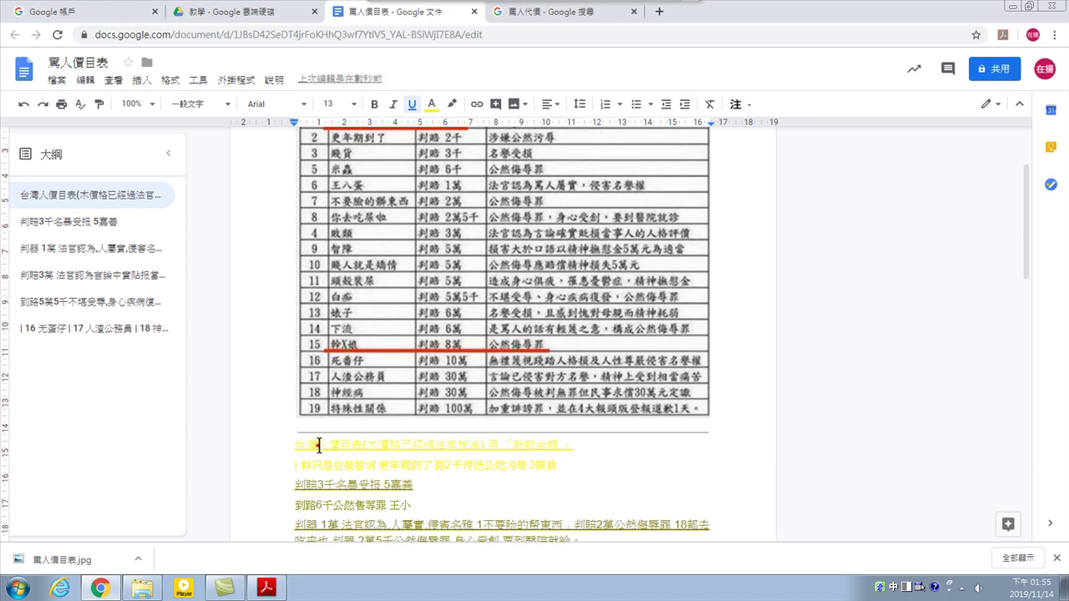
pyautogui.moveTo(319, 446); pyautogui.dragTo(370, 448)
pyautogui.scroll(2, 489, 359)
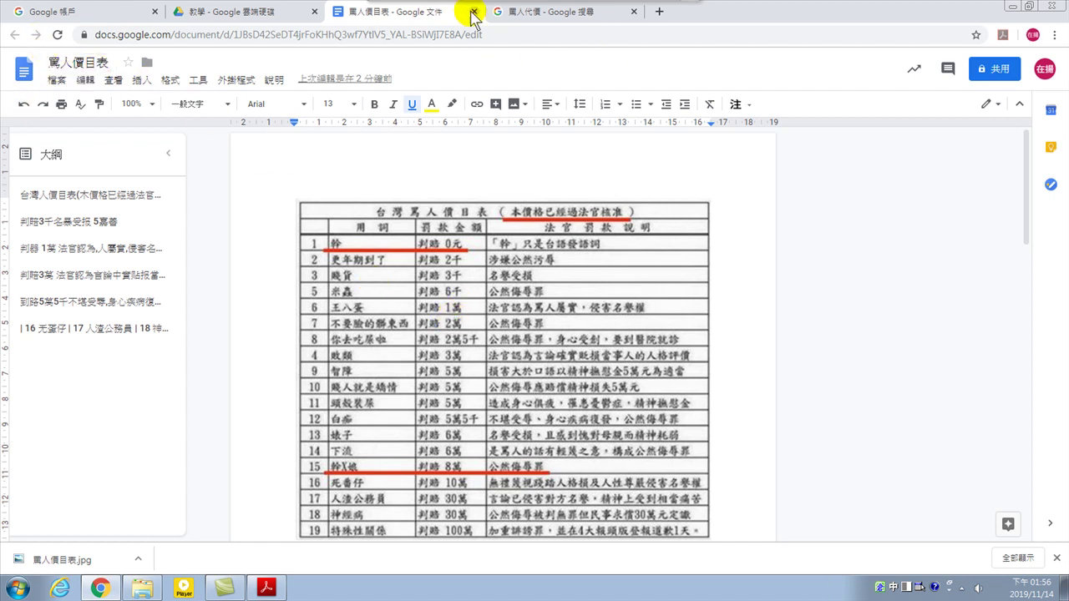
# Return to the 教學 folder and check the new 罵人價目表 document's actions
pyautogui.click(288, 12)
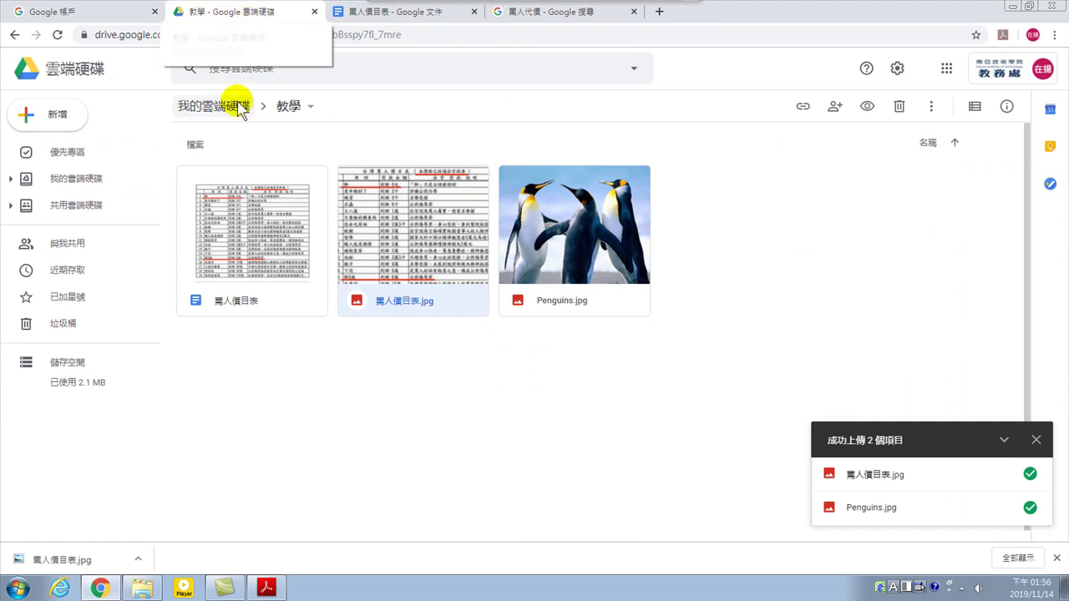
pyautogui.rightClick(249, 224)
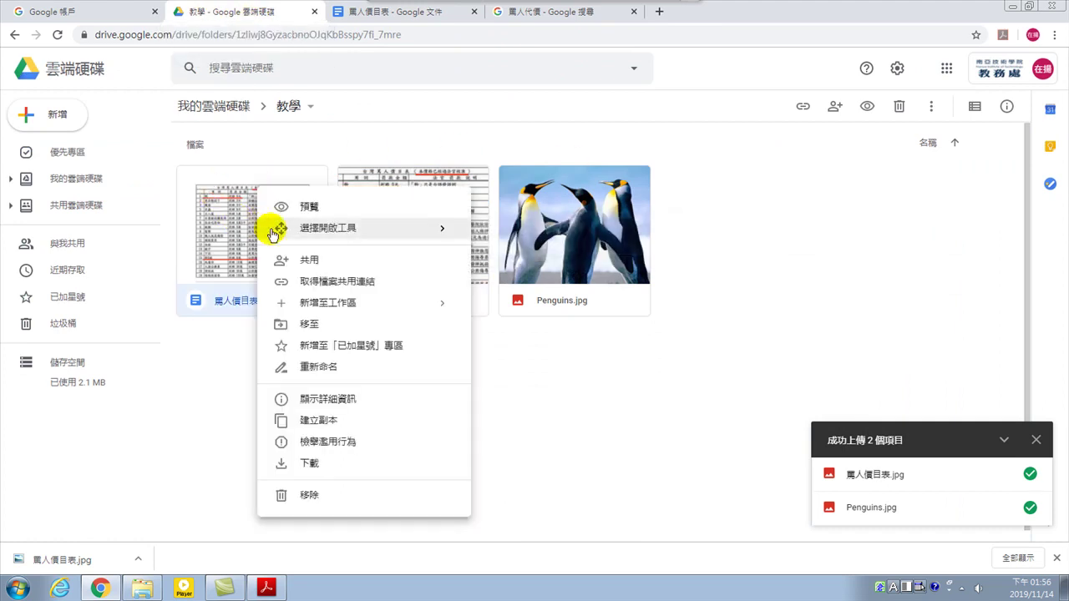
pyautogui.moveTo(278, 227)
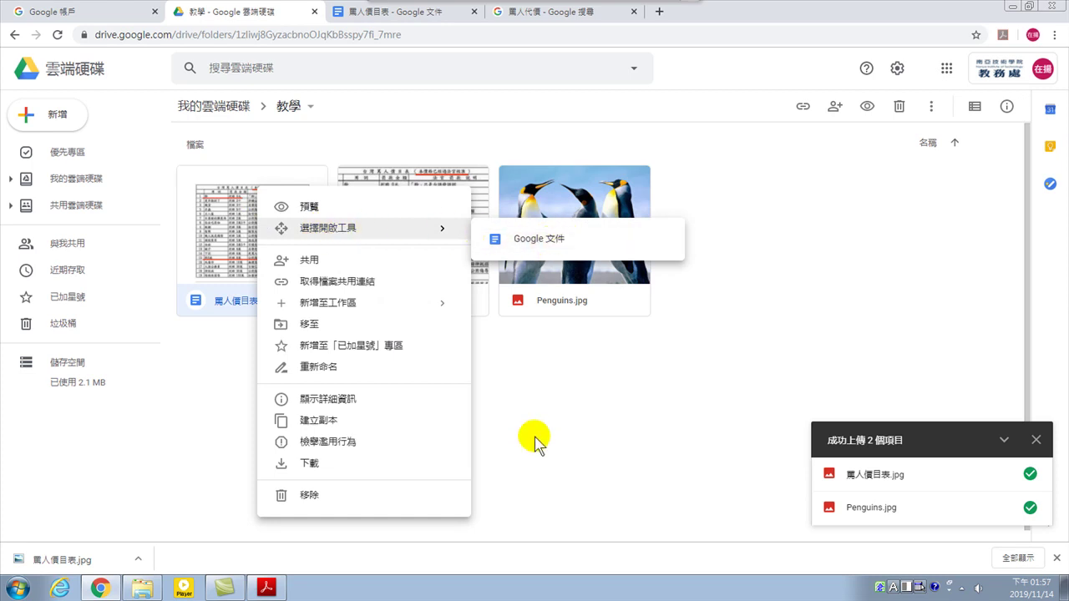
pyautogui.click(562, 434)
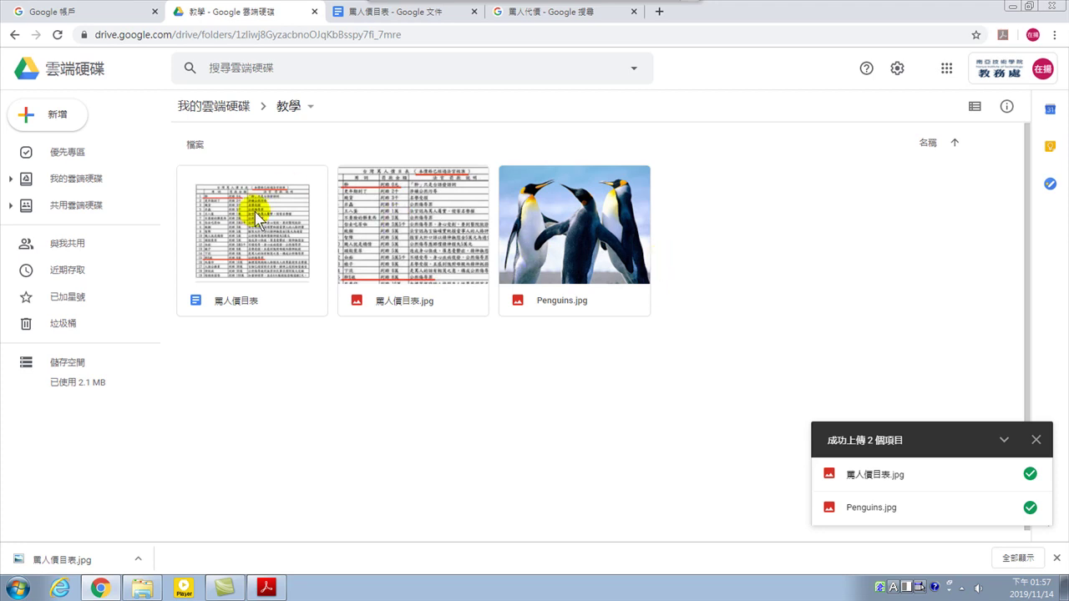
# Preview 罵人價目表.jpg full-size, then close the preview
pyautogui.click(391, 236)
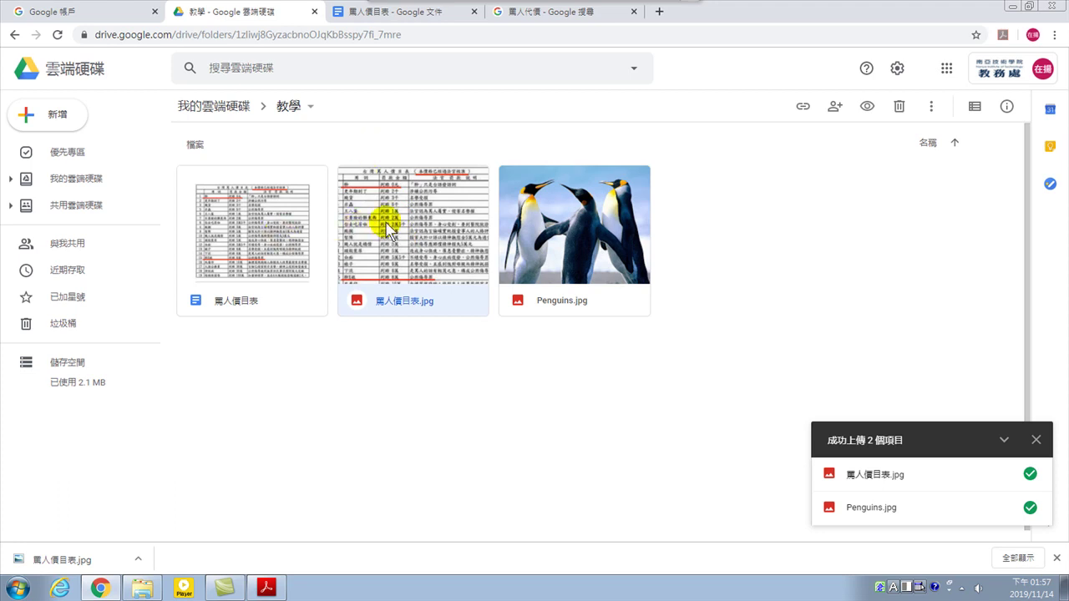
pyautogui.doubleClick(400, 219)
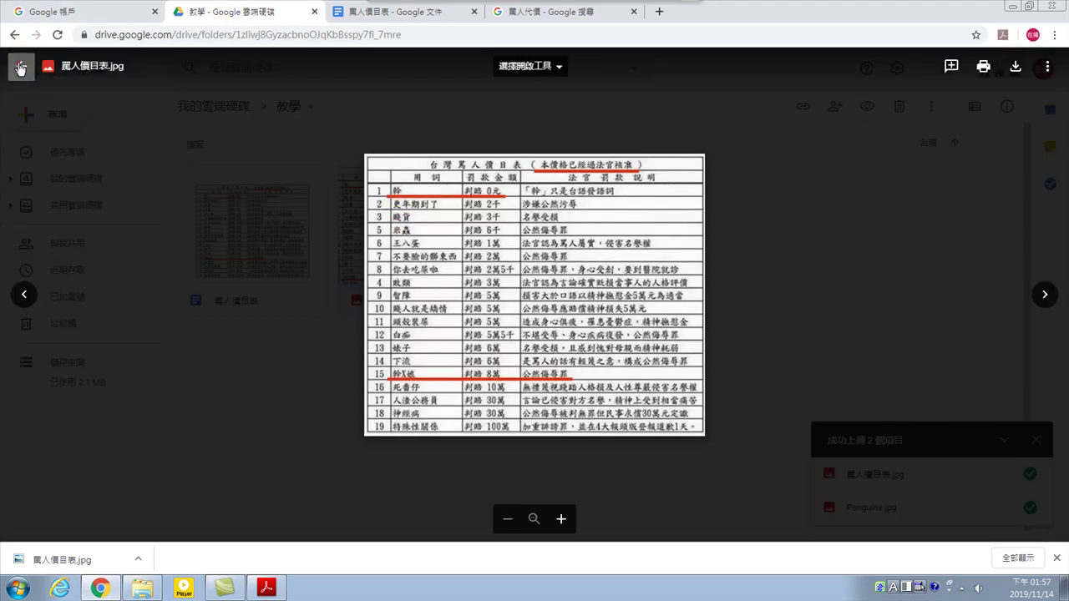
pyautogui.click(19, 64)
pyautogui.click(386, 13)
pyautogui.scroll(-10, 507, 415)
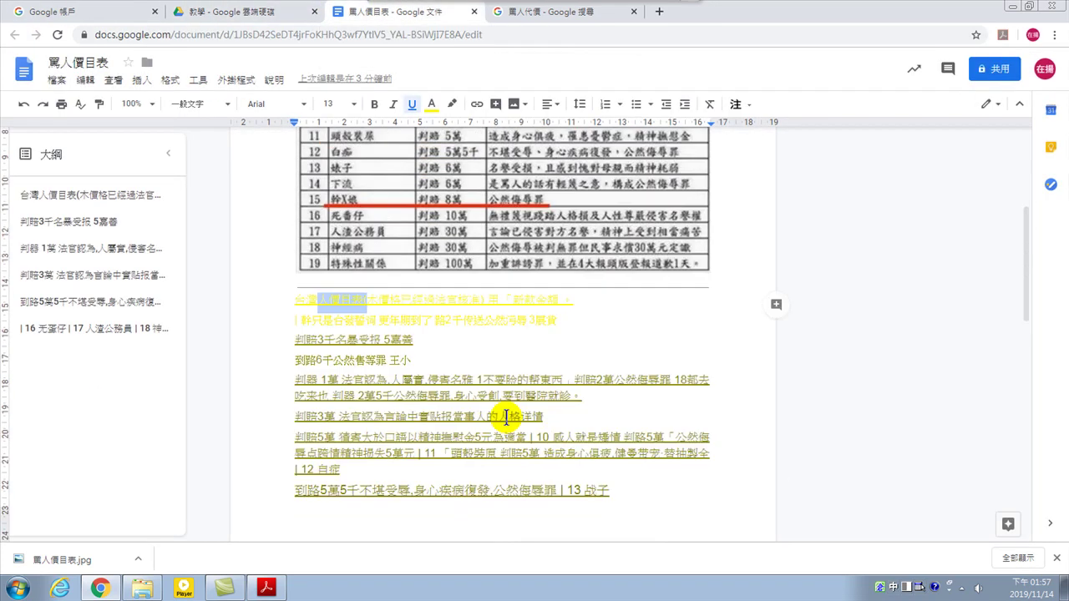
pyautogui.scroll(2, 426, 296)
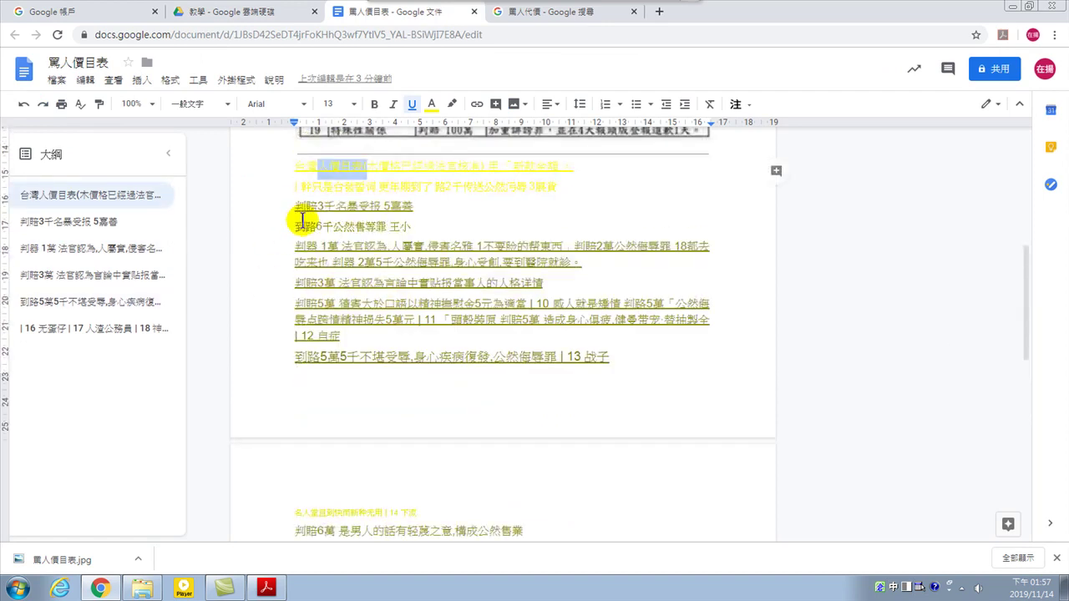
pyautogui.scroll(2, 303, 301)
pyautogui.moveTo(293, 299); pyautogui.dragTo(615, 498)
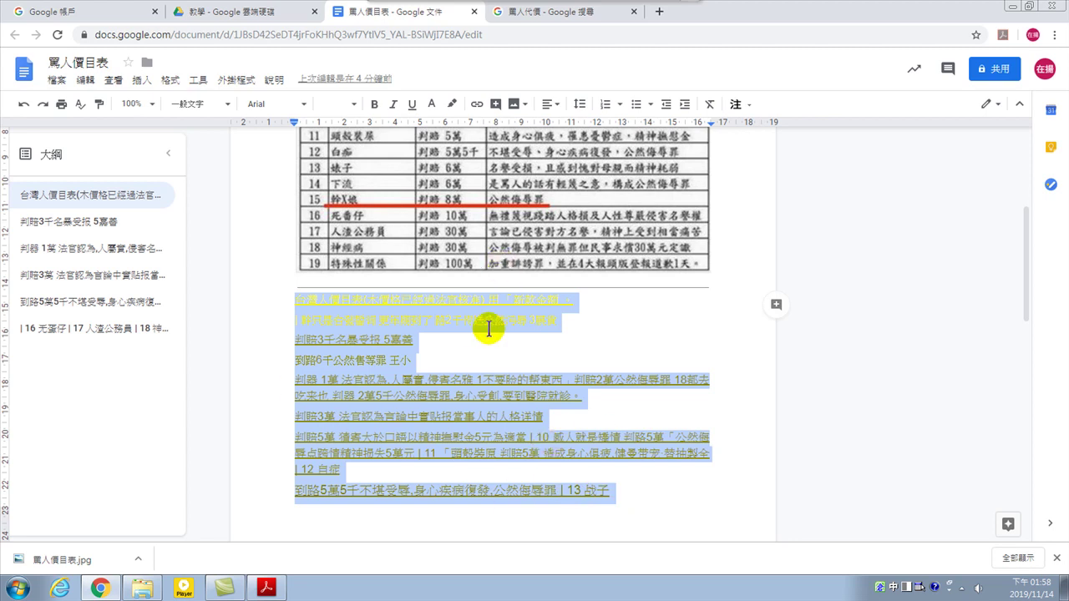
pyautogui.scroll(3, 472, 326)
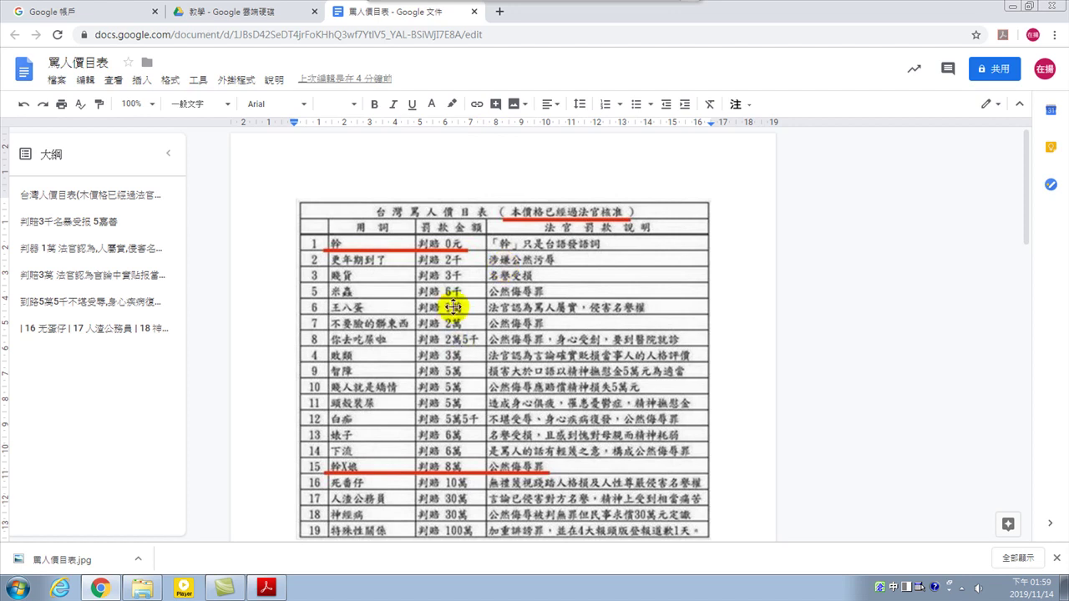
pyautogui.scroll(-4, 453, 308)
# Append 123 right after 5嘉善 at the end of the 判賠3千 line
pyautogui.click(351, 273)
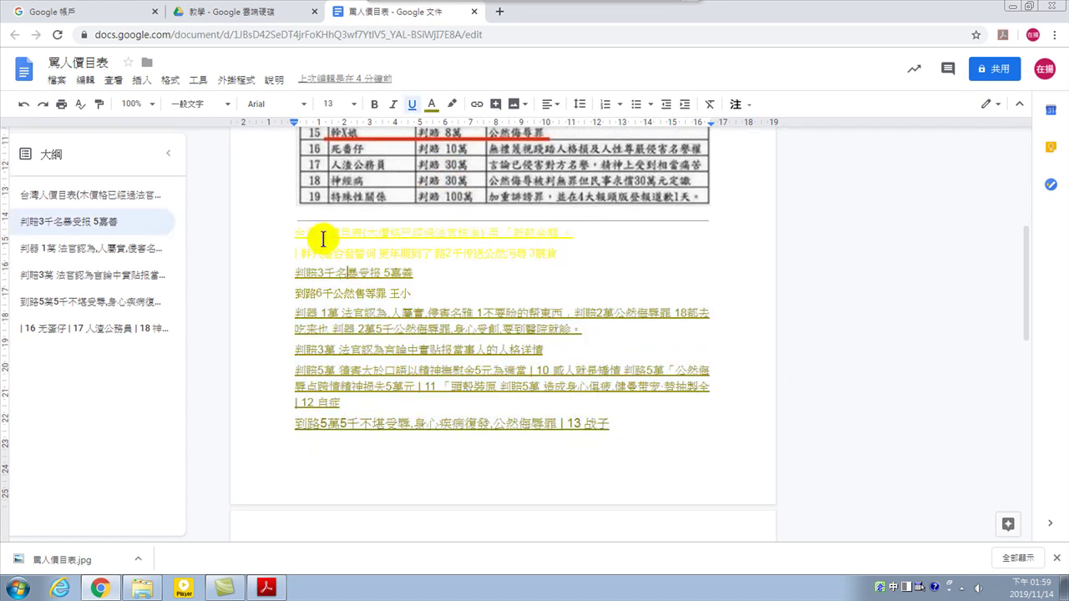
pyautogui.scroll(2, 398, 239)
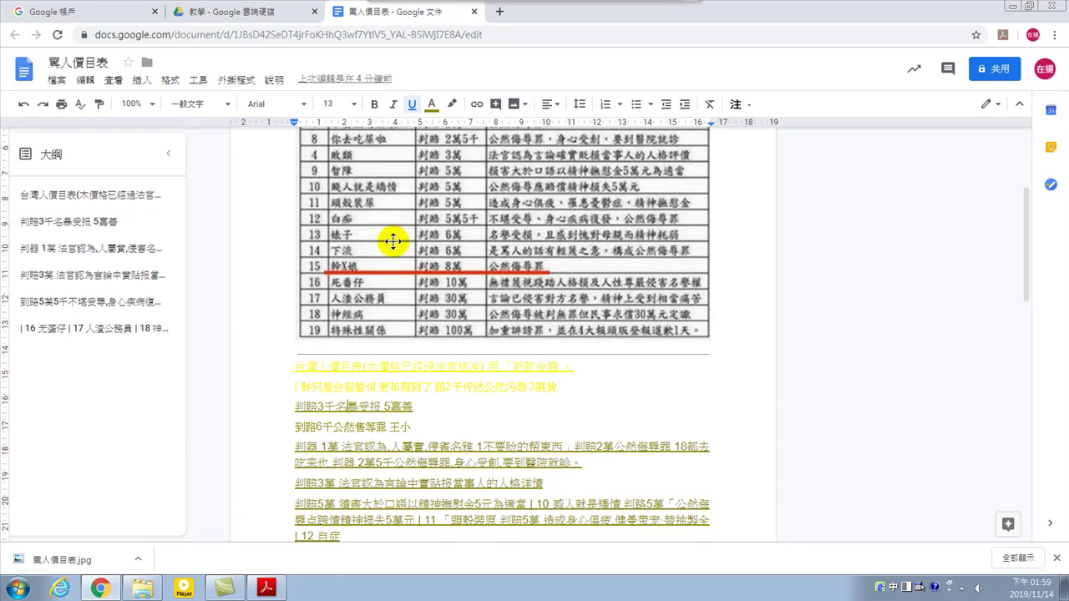
pyautogui.moveTo(337, 407); pyautogui.dragTo(409, 407)
pyautogui.click(418, 407)
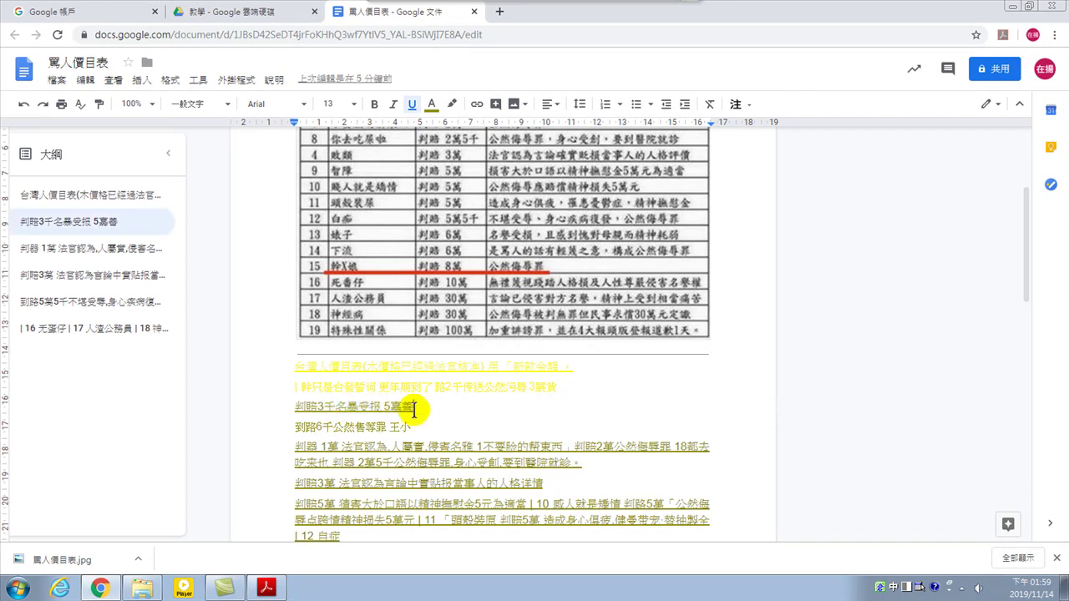
pyautogui.write('123')
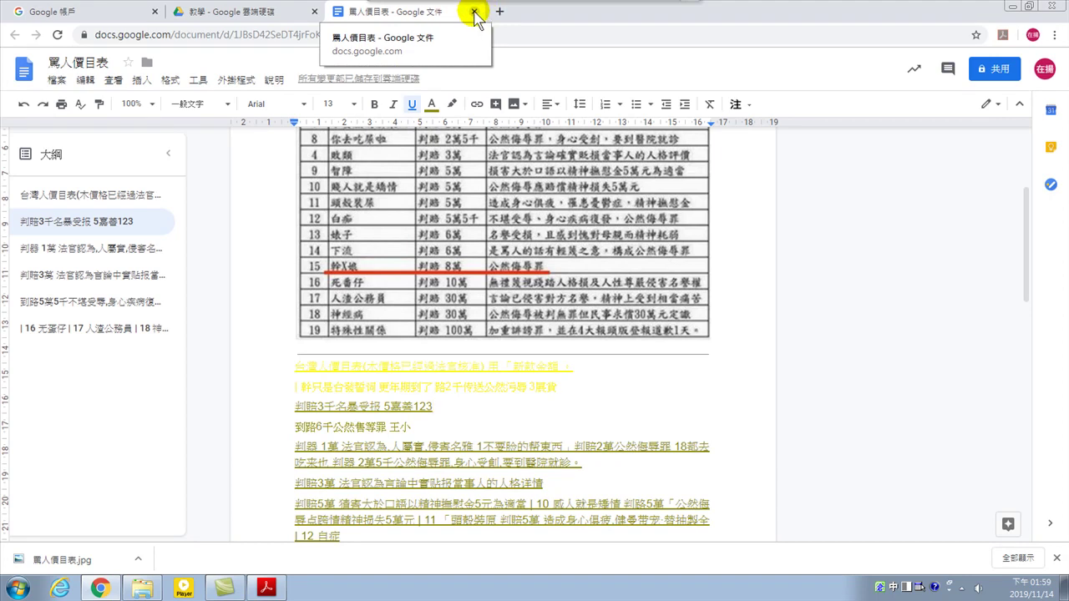
# Close the Docs tab and select the 罵人價目表 document in the 教學 folder
pyautogui.click(474, 14)
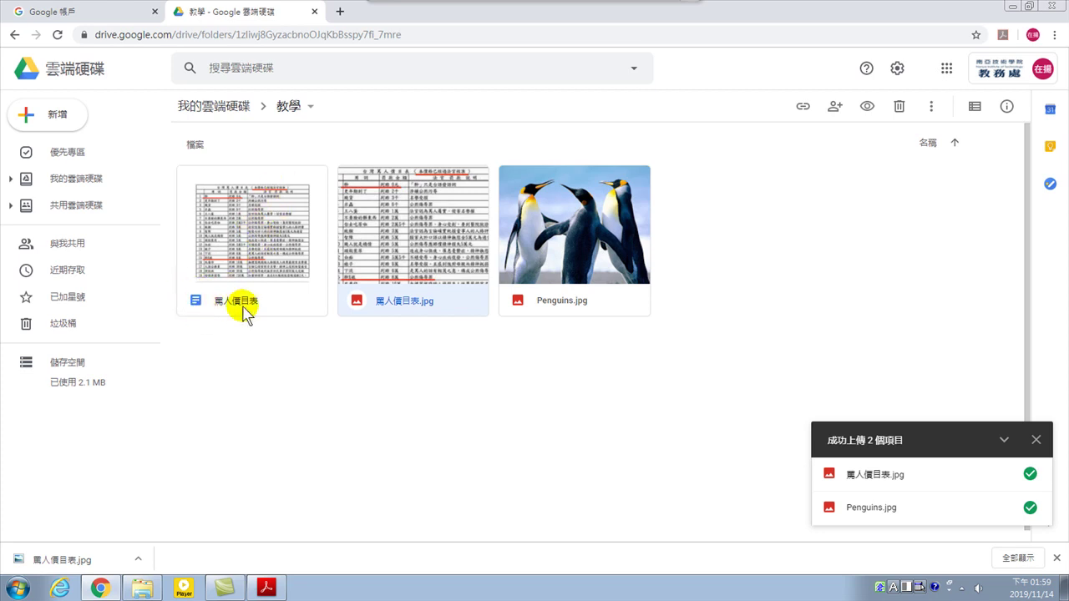
pyautogui.click(264, 218)
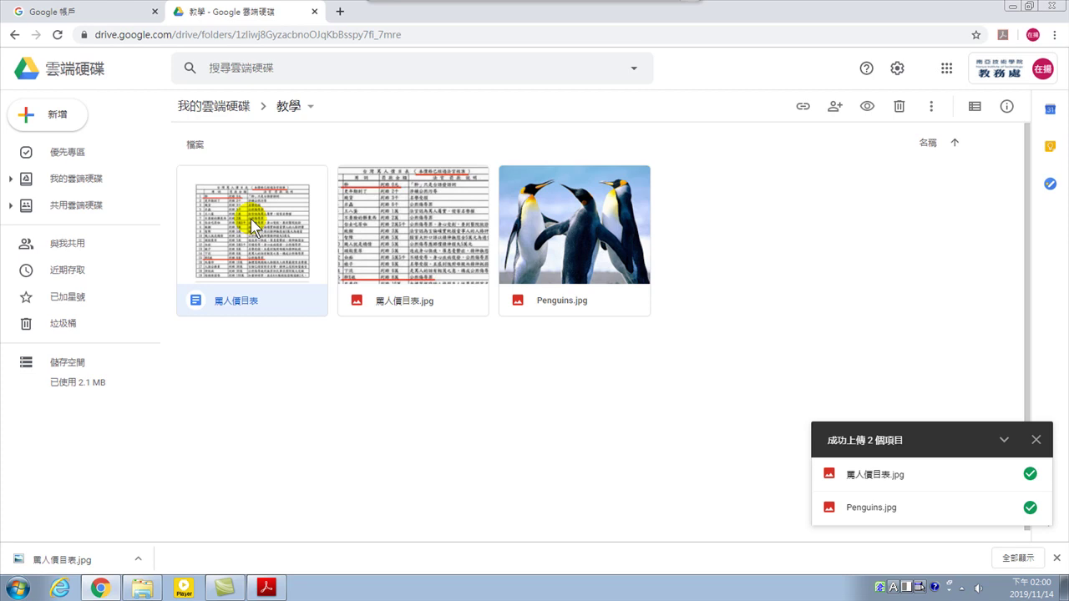
# Reopen the 罵人價目表 document and scroll to check the line ending 5嘉善123
pyautogui.doubleClick(253, 227)
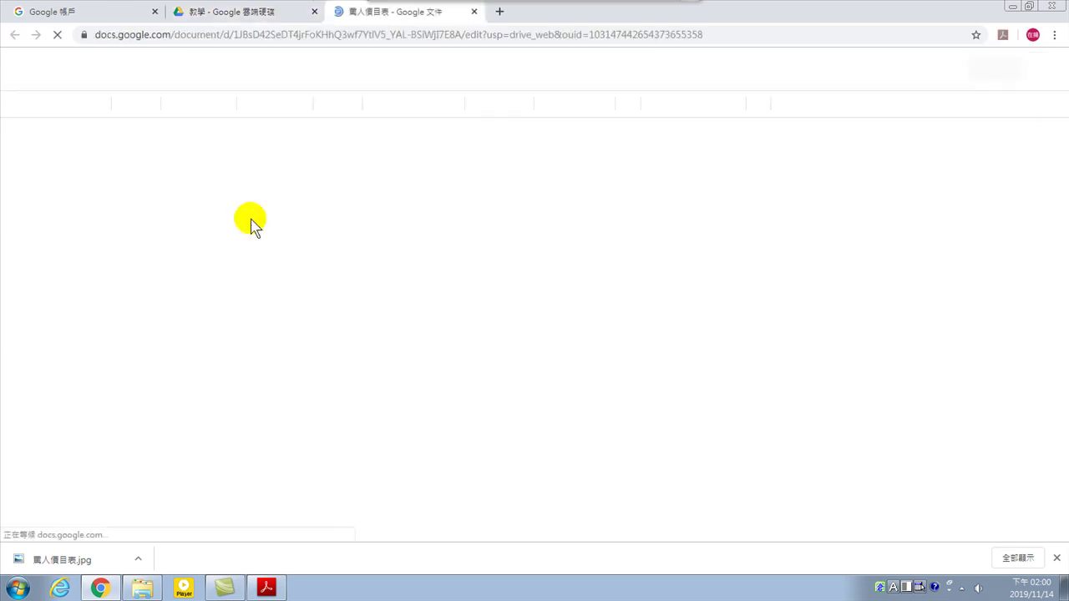
pyautogui.scroll(-10, 443, 355)
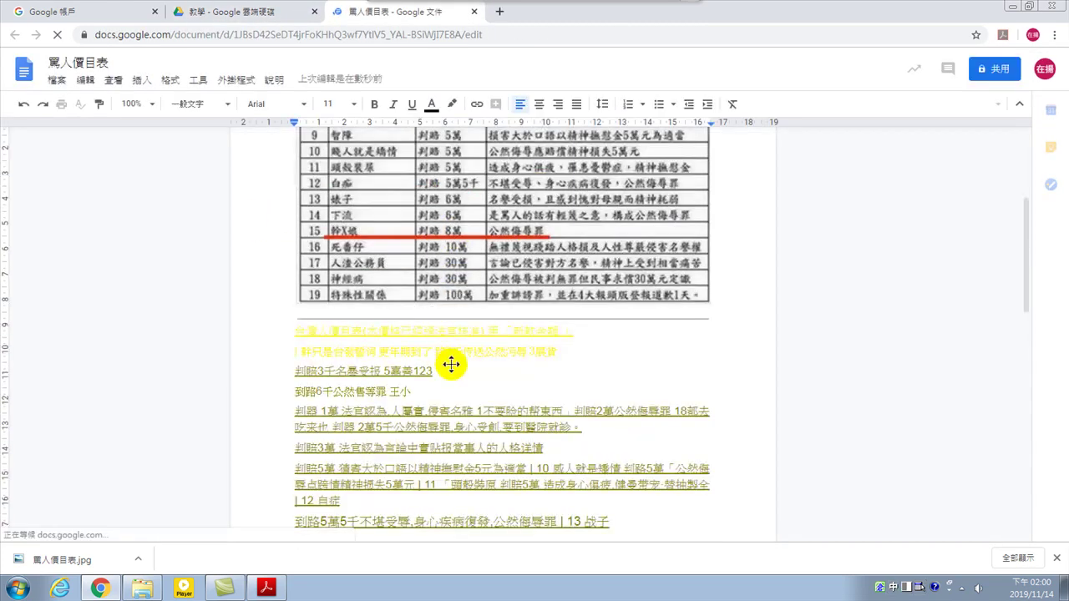
pyautogui.scroll(5, 452, 334)
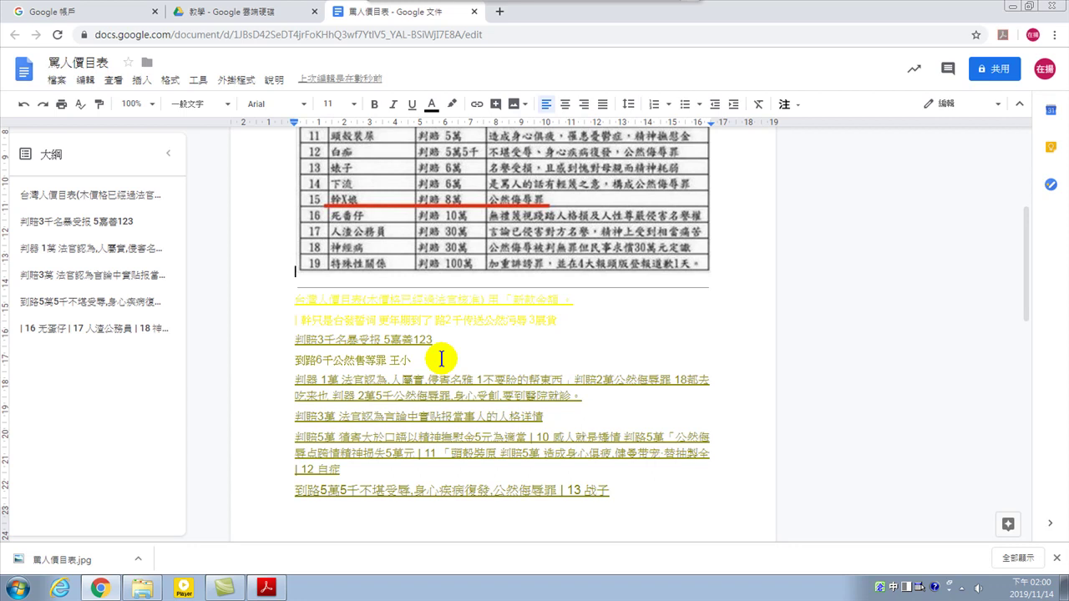
pyautogui.moveTo(535, 21)
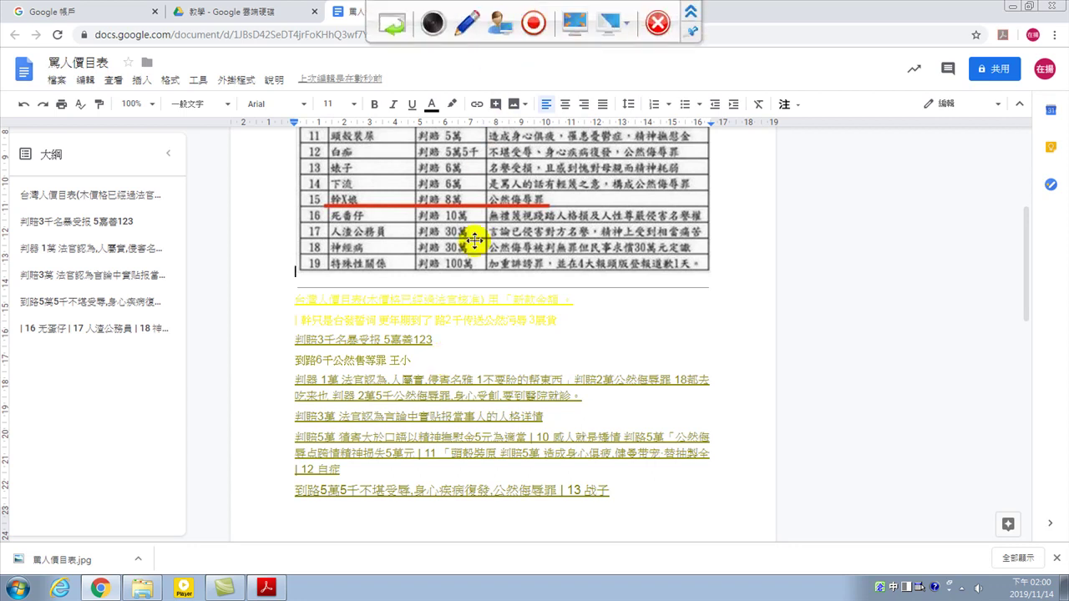
pyautogui.scroll(3, 467, 305)
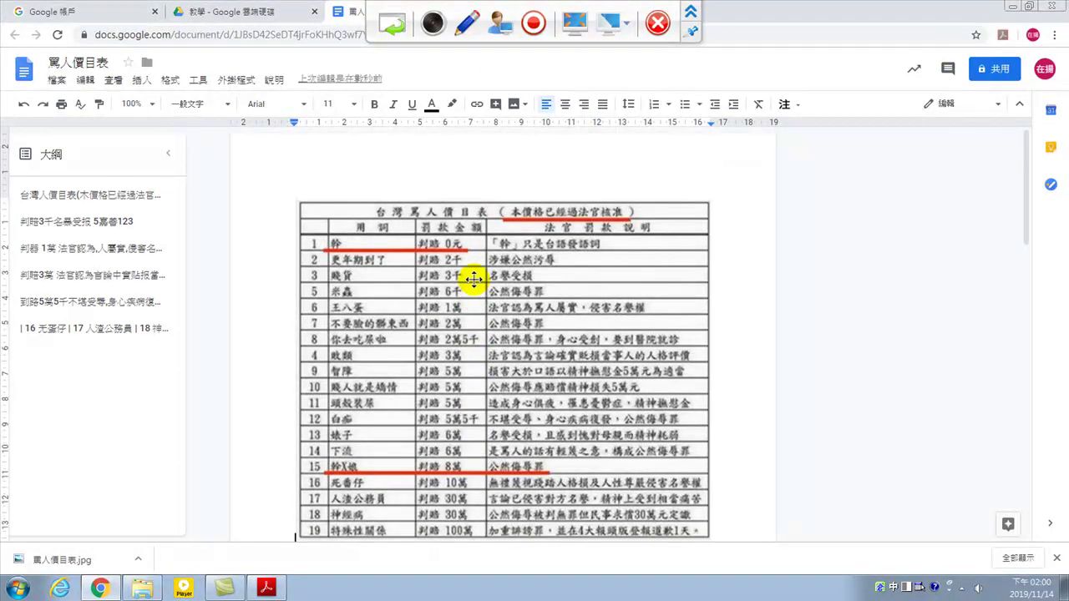
pyautogui.scroll(-2, 476, 276)
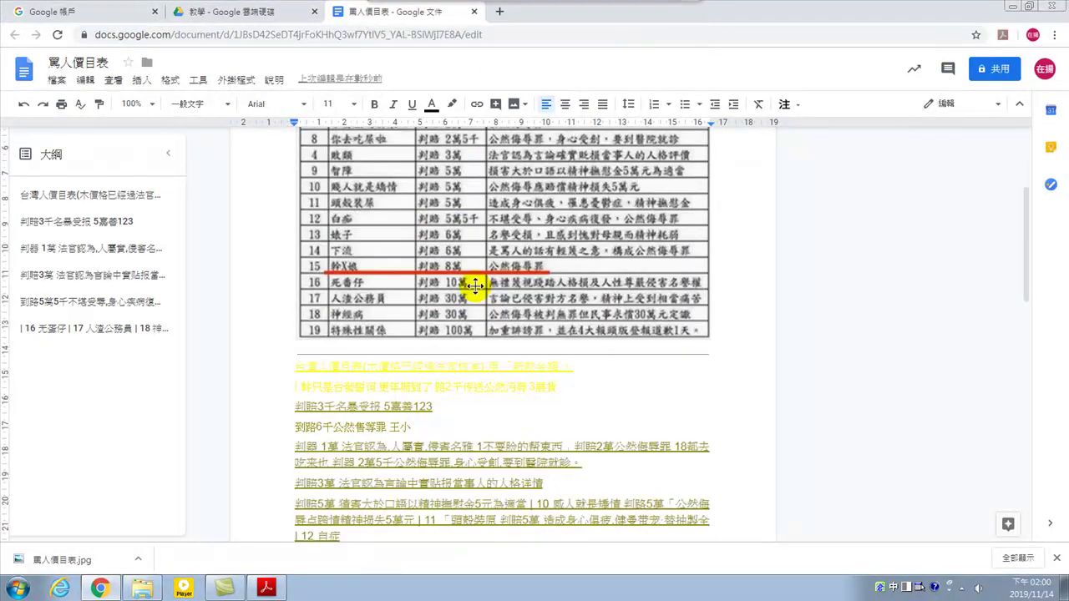
# Download 罵人價目表 as a Word .docx file and open the downloaded copy
pyautogui.click(474, 12)
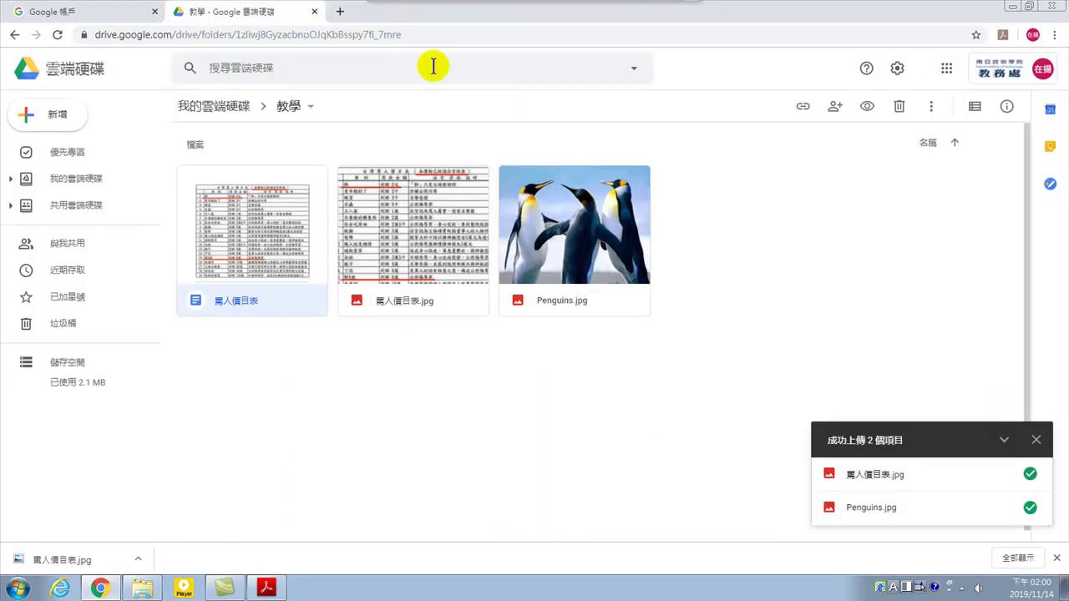
pyautogui.rightClick(250, 219)
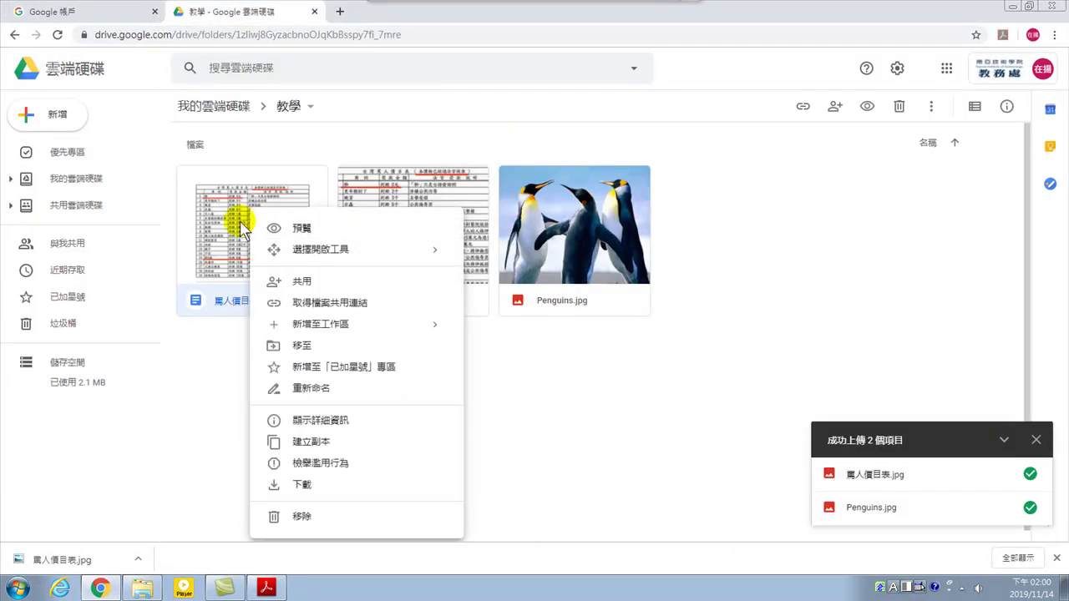
pyautogui.click(231, 219)
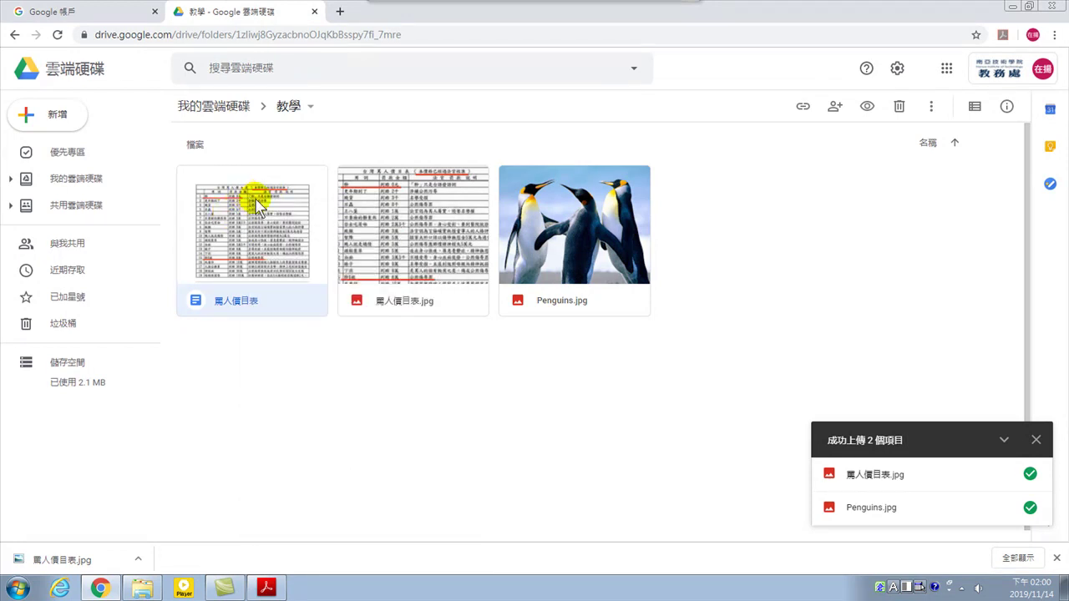
pyautogui.rightClick(260, 224)
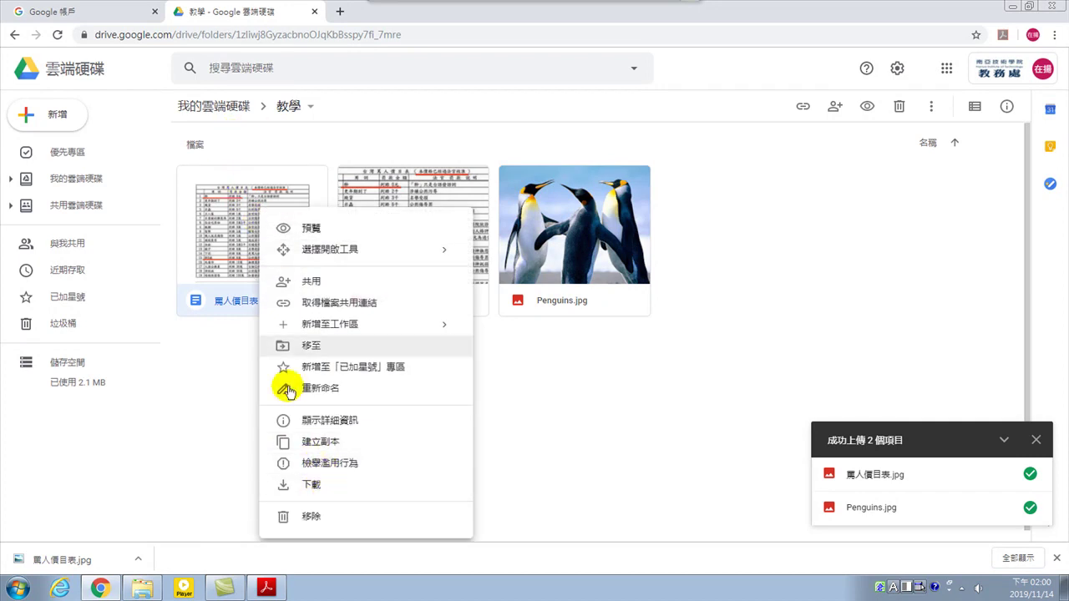
pyautogui.rightClick(240, 207)
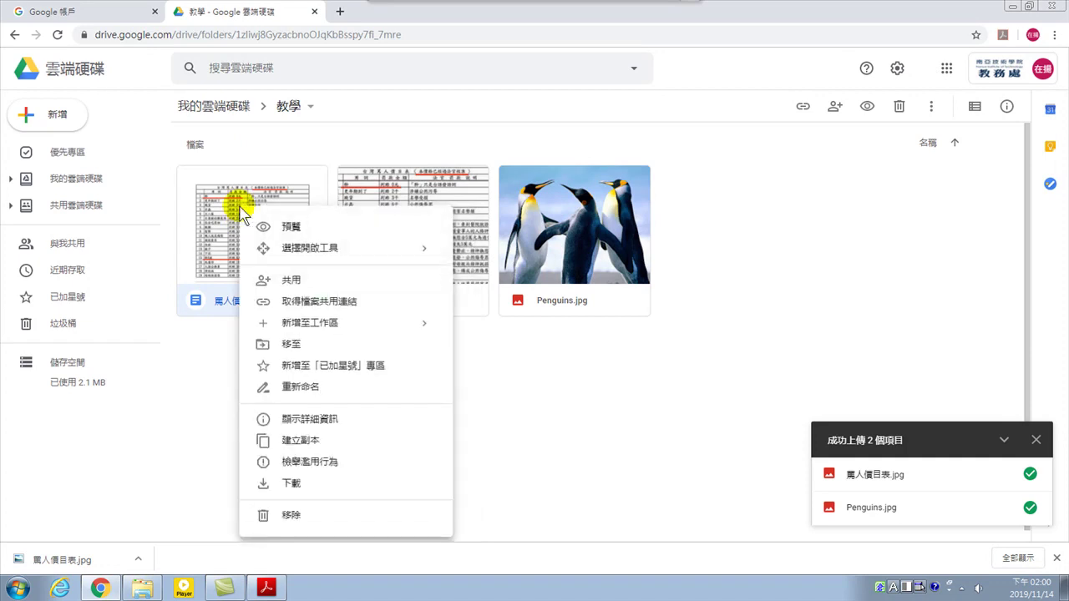
pyautogui.click(305, 484)
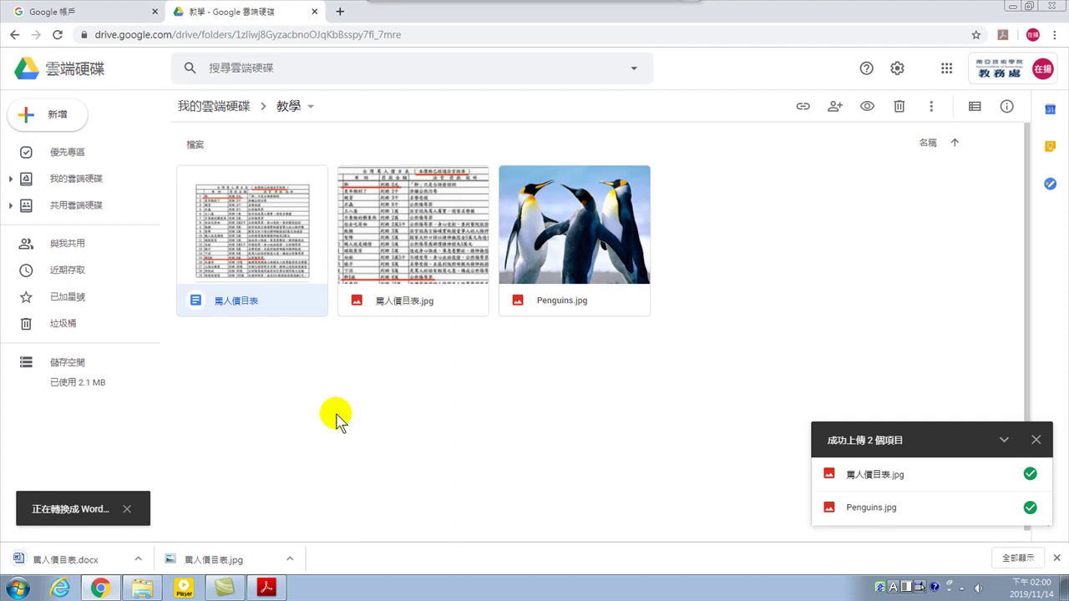
pyautogui.rightClick(256, 222)
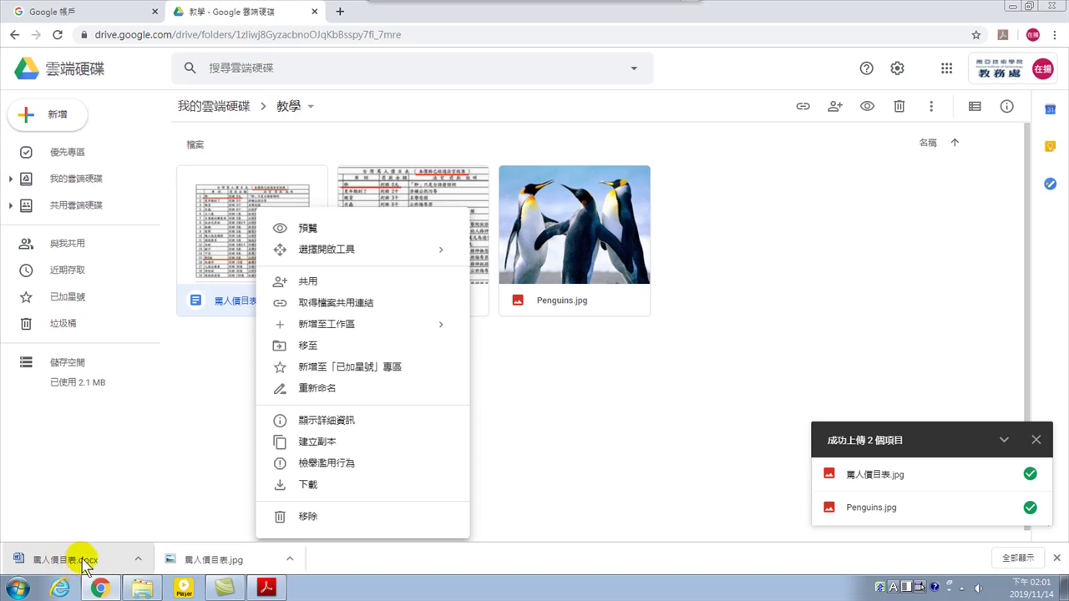
pyautogui.click(77, 561)
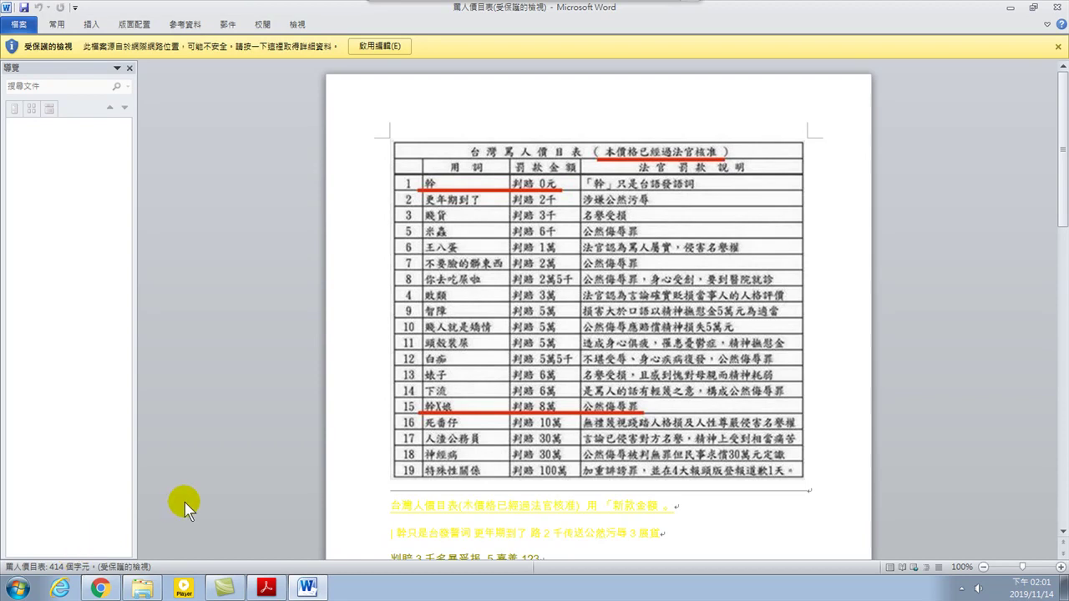
# Enable editing, extend 123 to 123456, save the .docx, and close Word
pyautogui.click(376, 48)
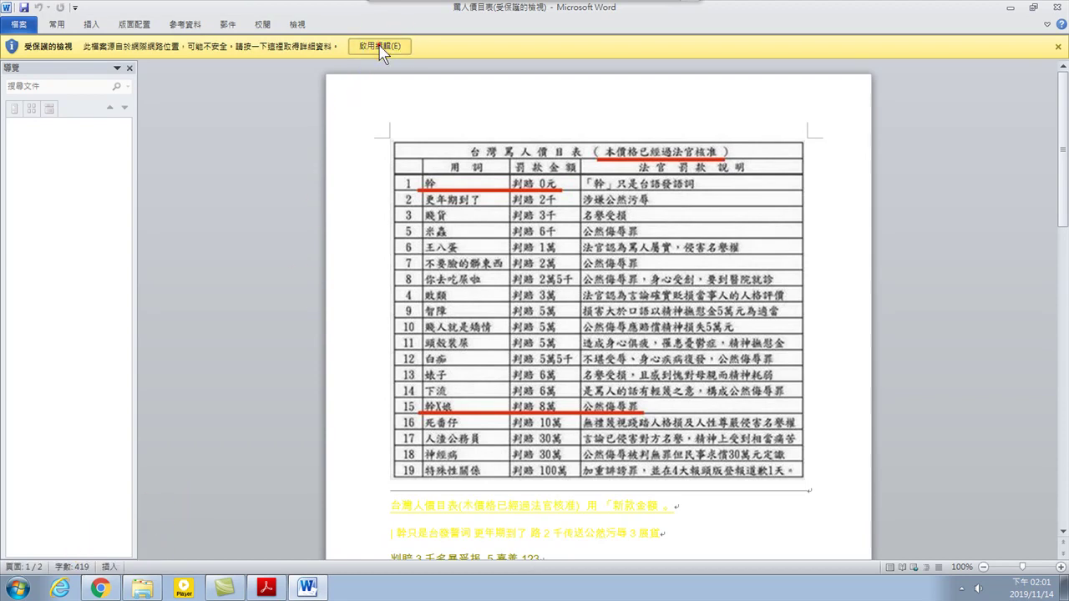
pyautogui.scroll(-6, 528, 269)
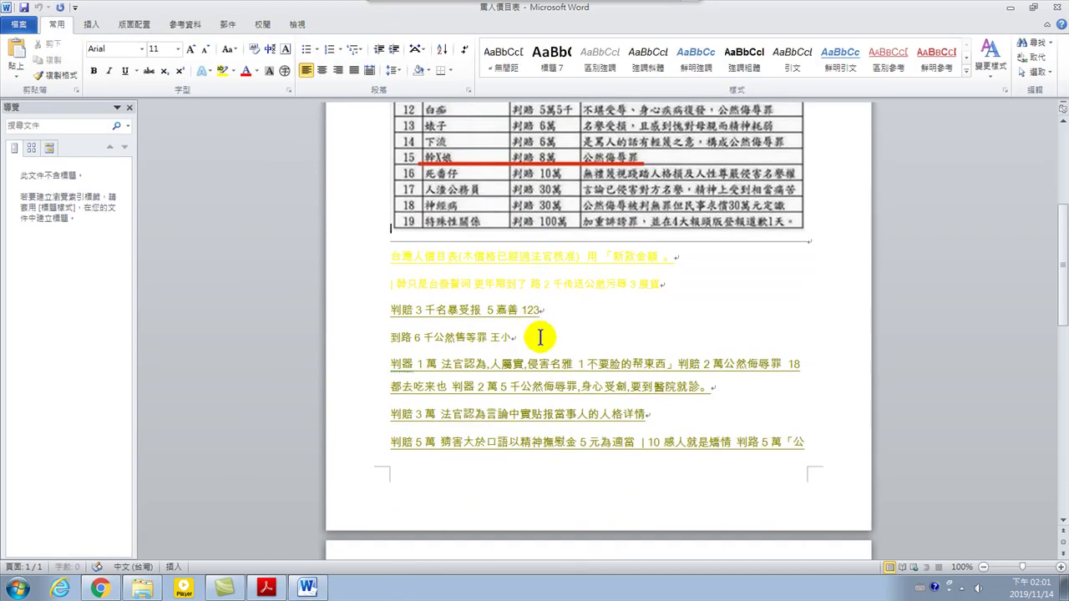
pyautogui.click(555, 311)
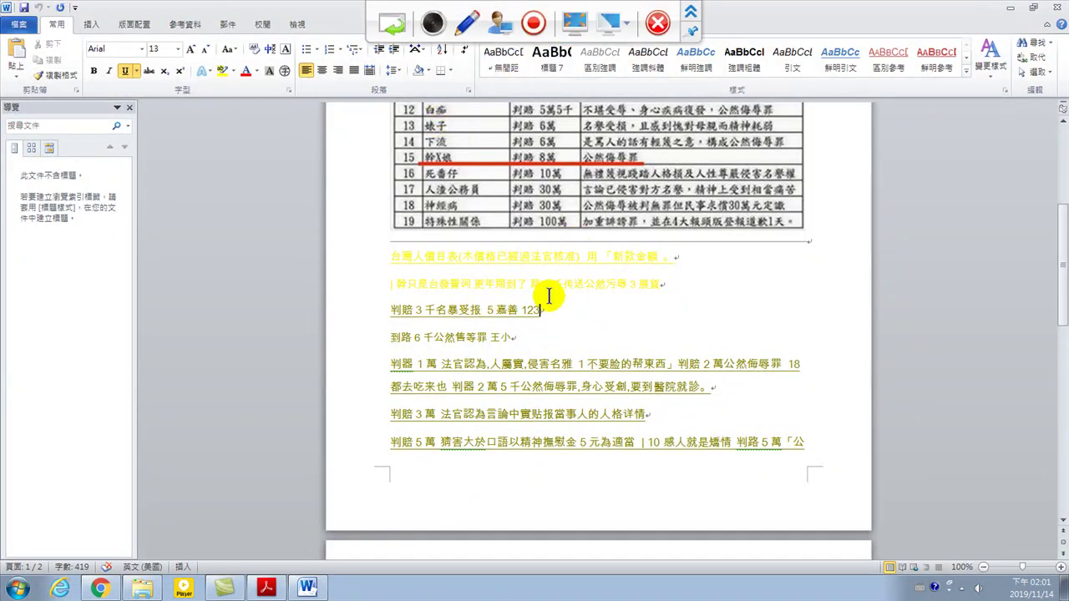
pyautogui.write('456')
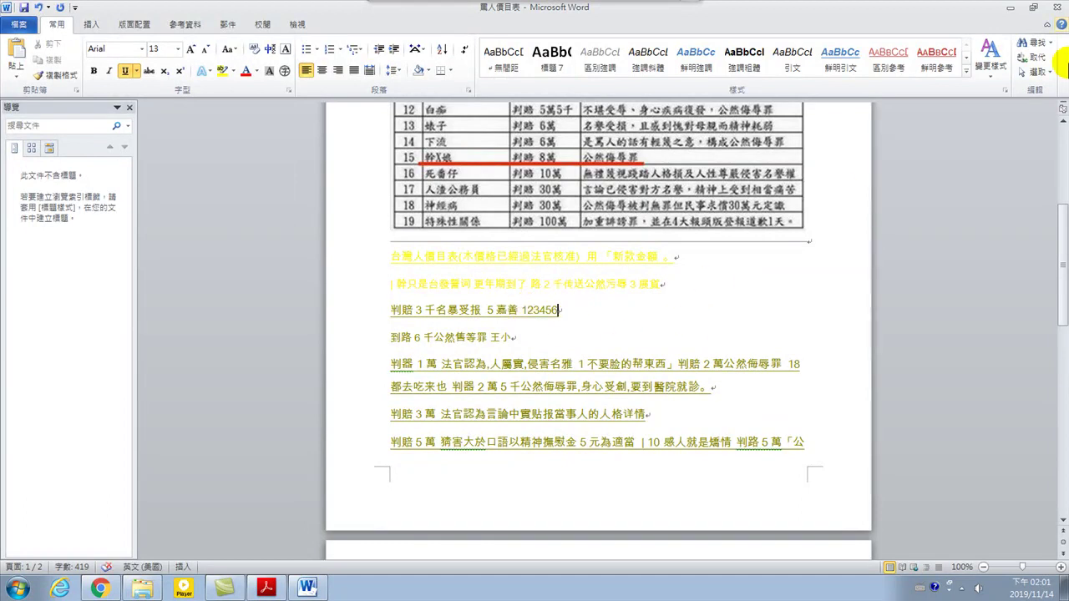
pyautogui.click(23, 7)
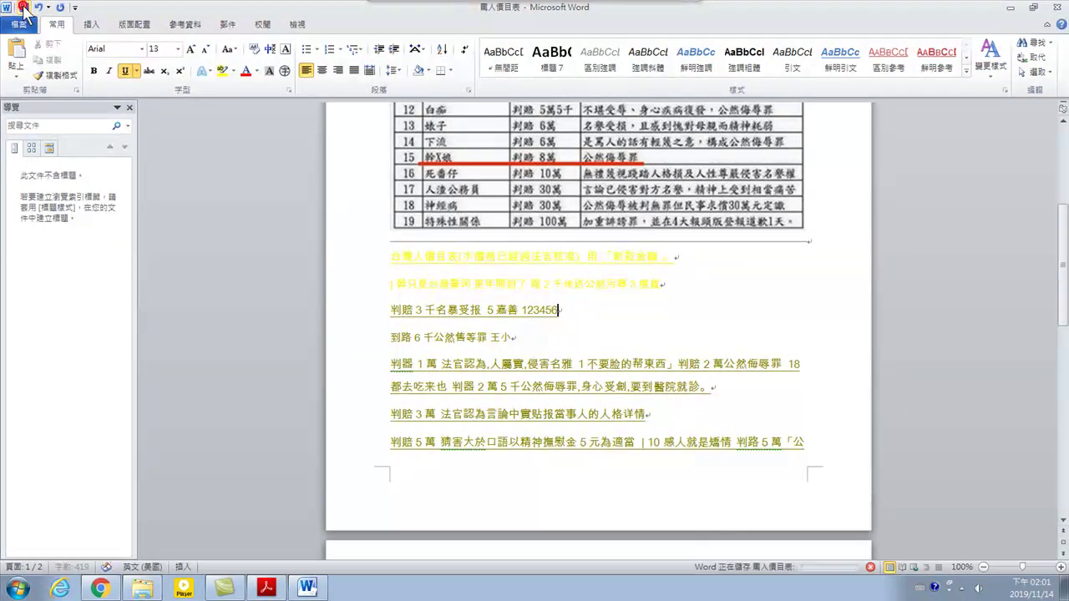
pyautogui.click(1061, 8)
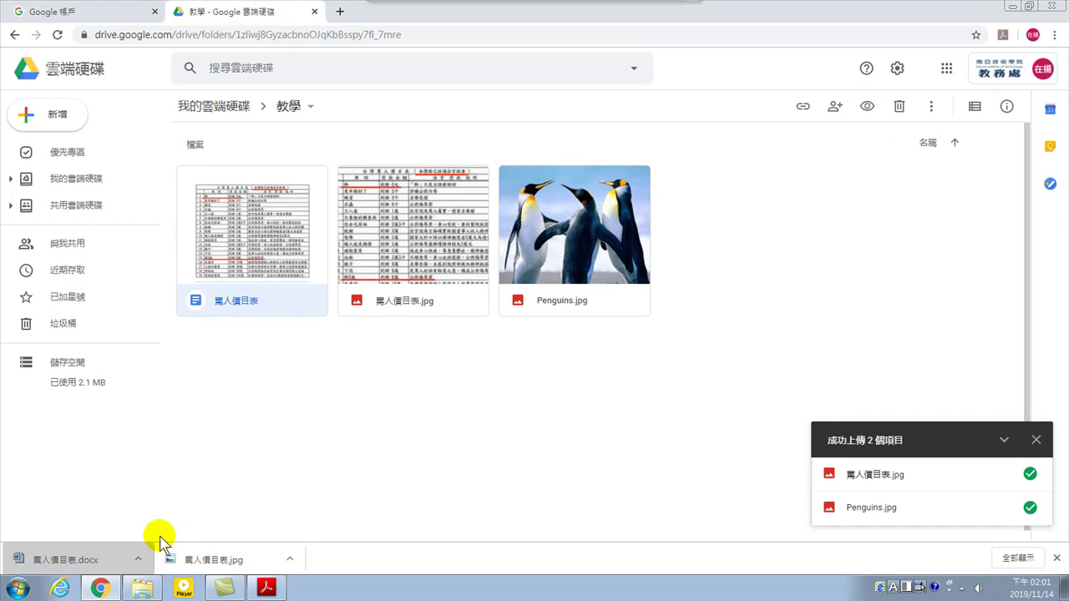
# Drag 罵人價目表.docx from Downloads into Drive's 教學 folder, making it the fourth file there
pyautogui.click(143, 588)
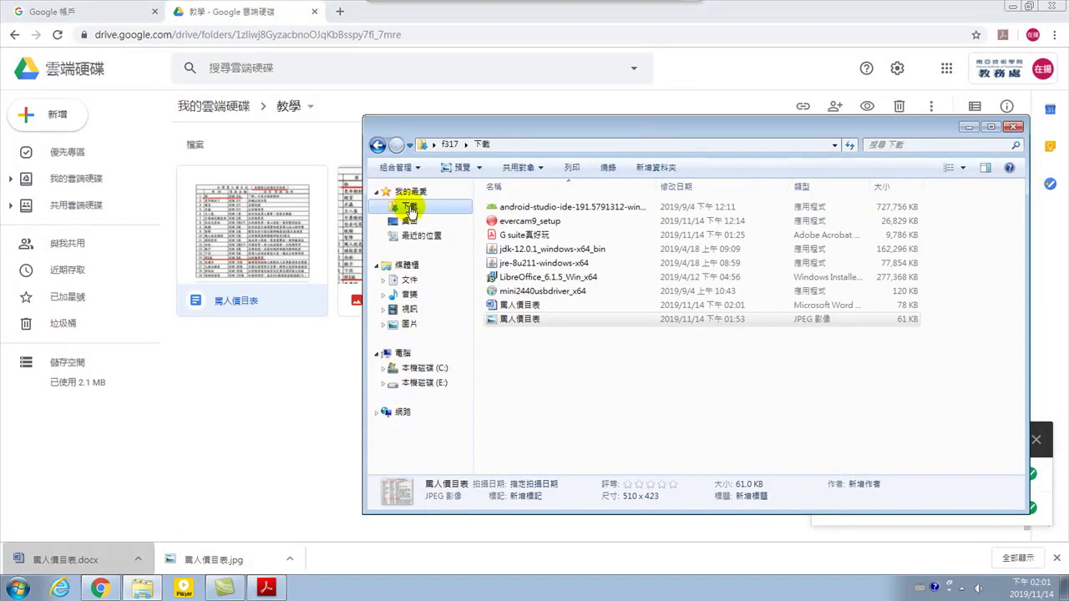
pyautogui.click(514, 308)
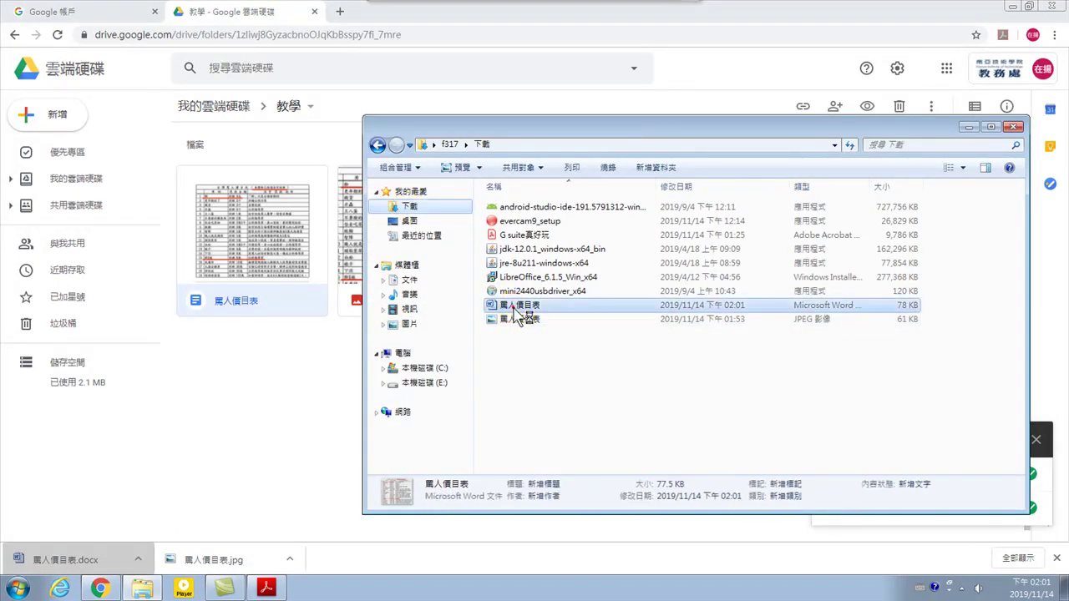
pyautogui.click(524, 308)
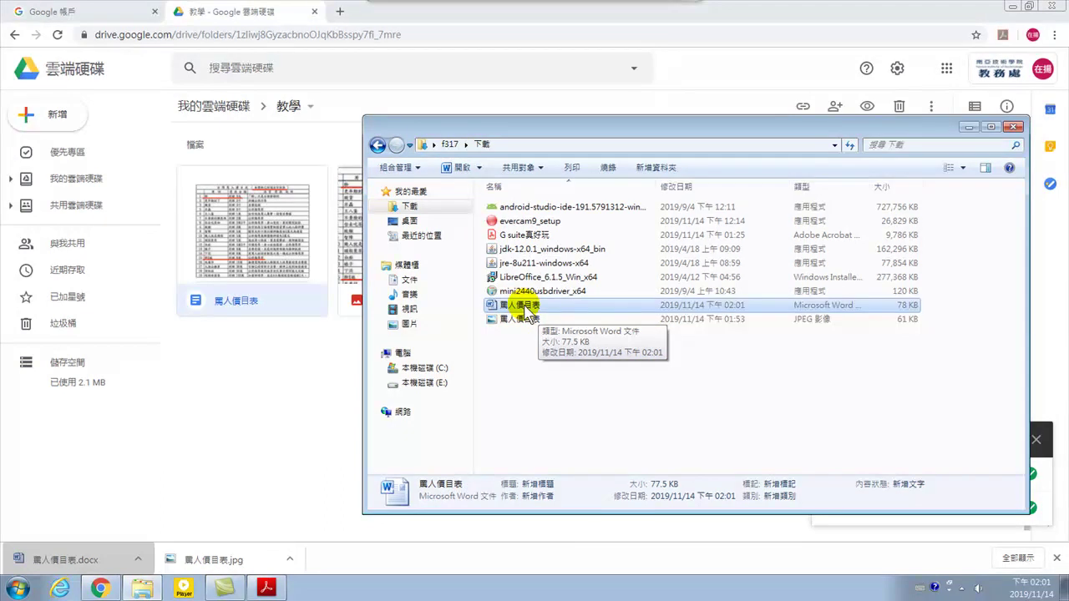
pyautogui.moveTo(526, 131); pyautogui.dragTo(588, 110)
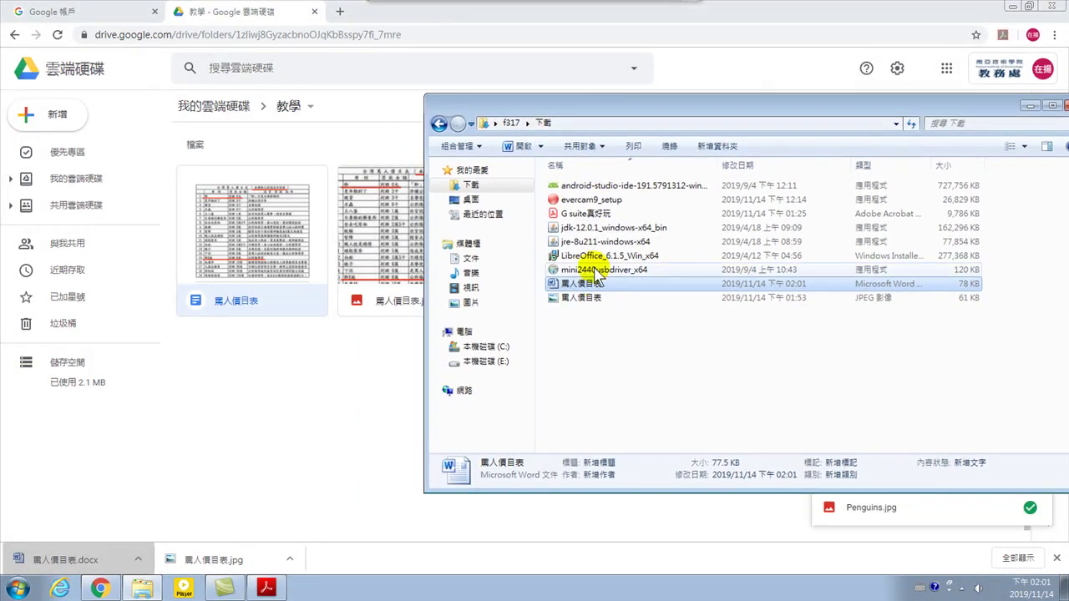
pyautogui.moveTo(585, 285); pyautogui.dragTo(316, 426)
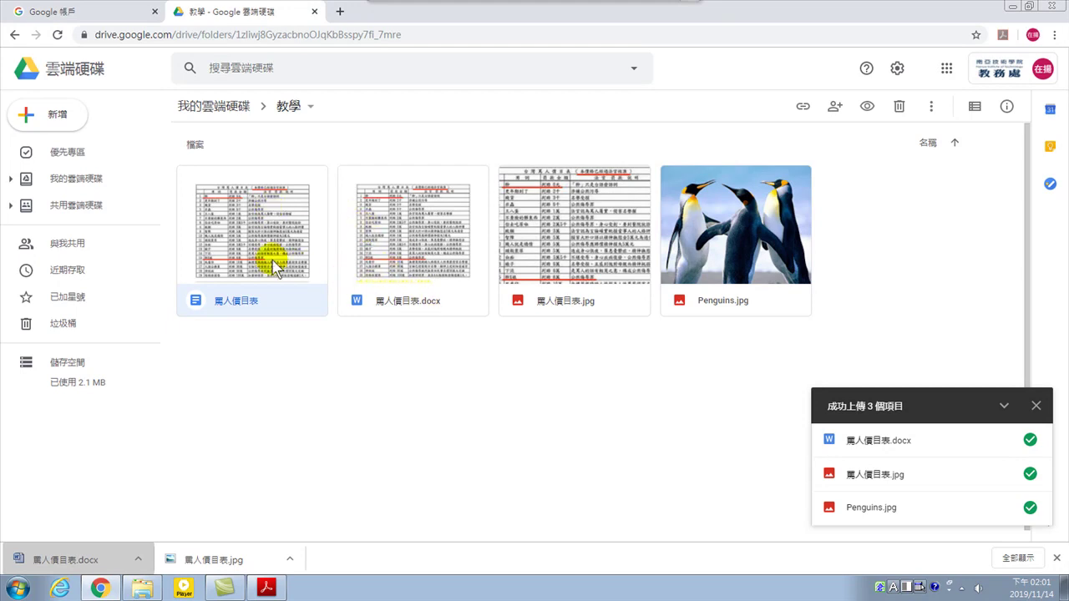
pyautogui.click(409, 251)
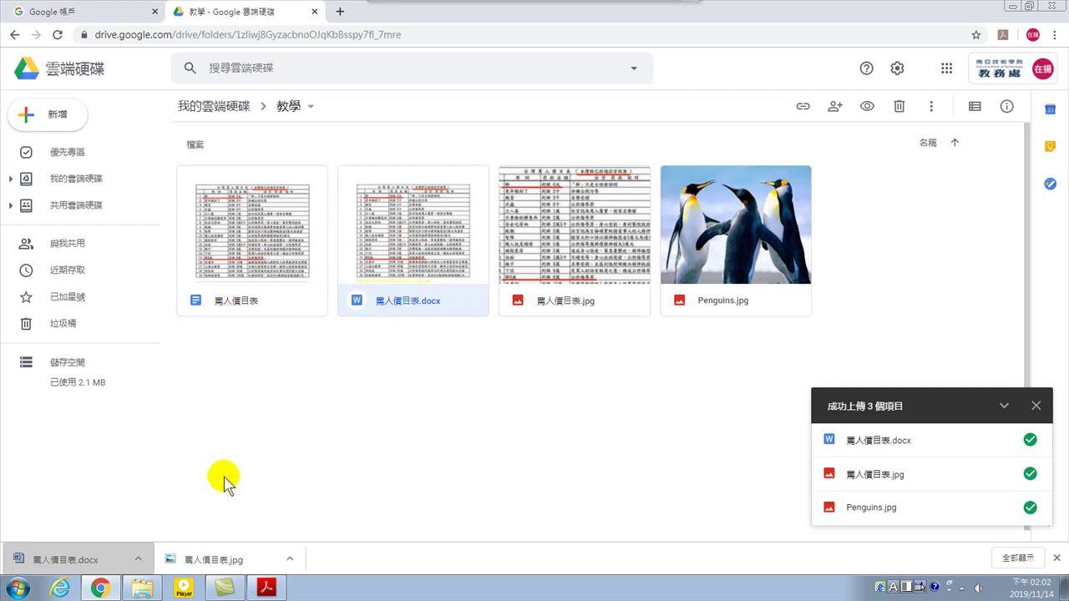
# Check 罵人價目表.docx's 管理版本 list shows only the current version, then restore the Downloads window
pyautogui.click(411, 232)
pyautogui.rightClick(413, 219)
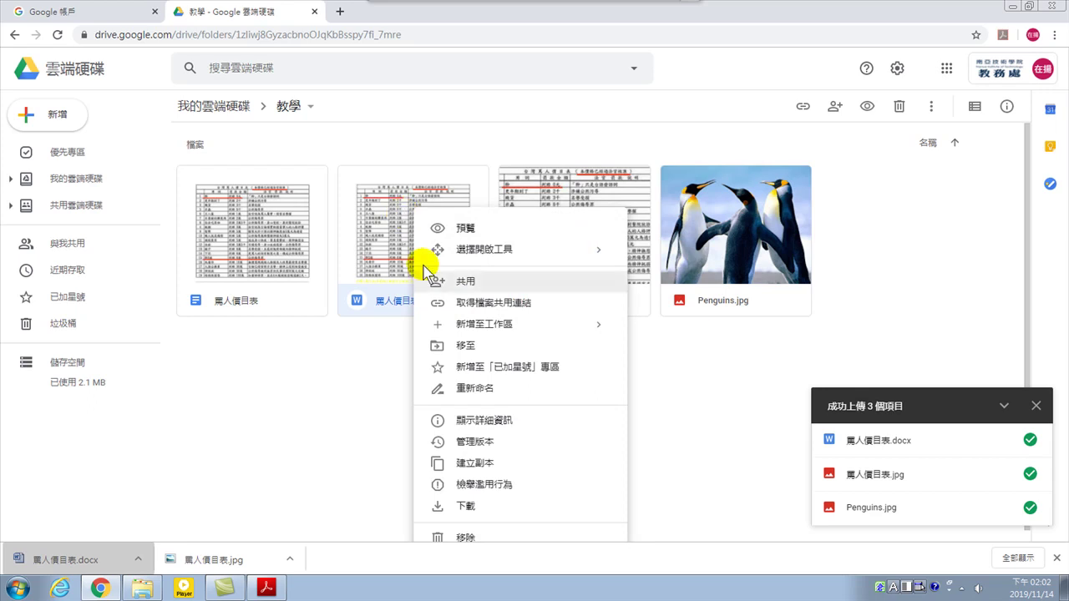
pyautogui.click(482, 444)
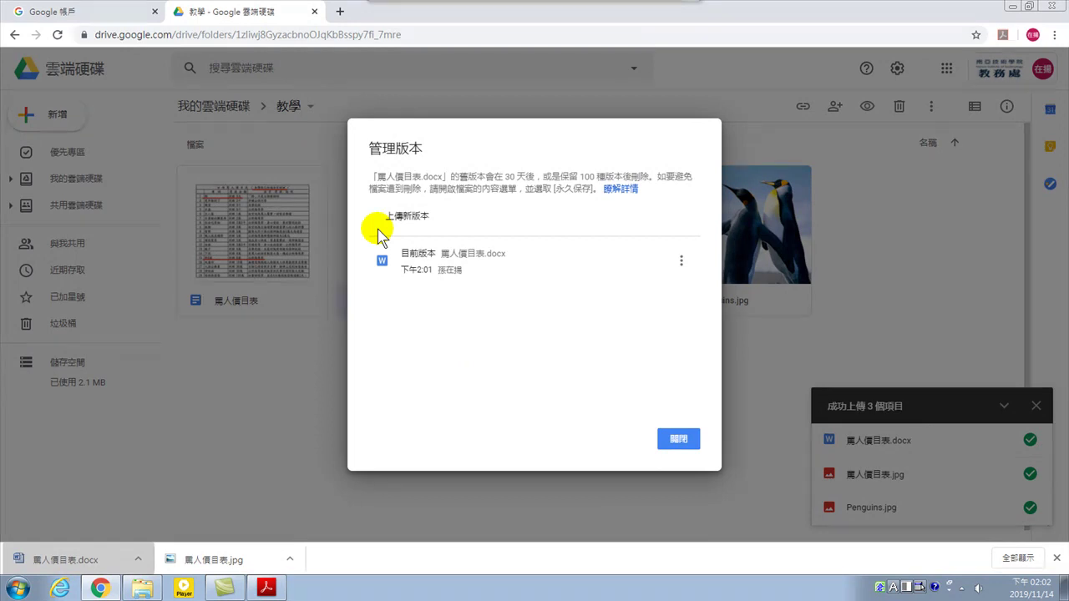
pyautogui.click(678, 438)
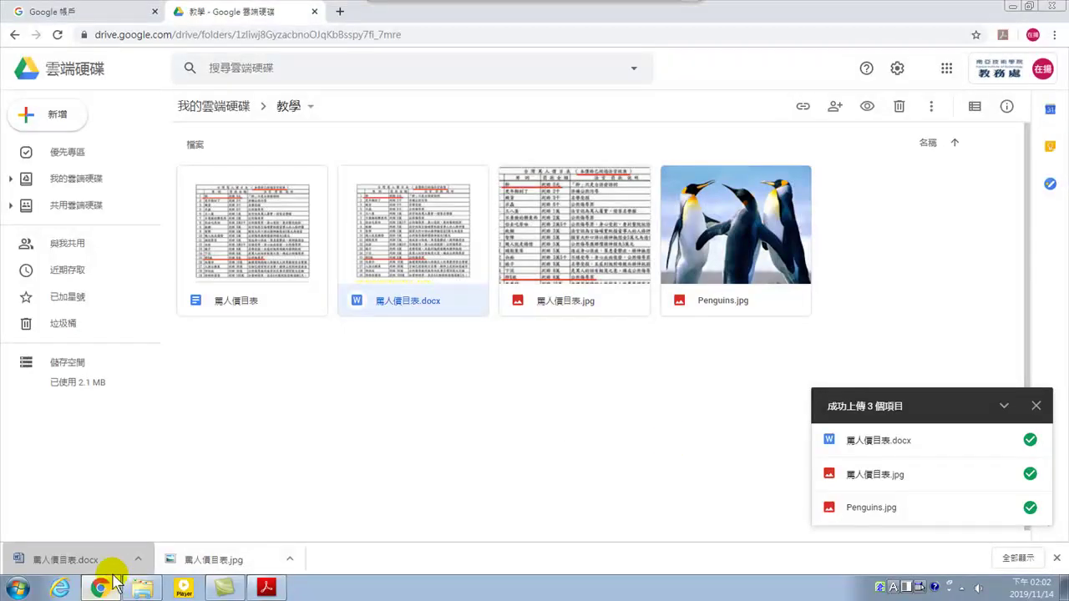
pyautogui.click(143, 587)
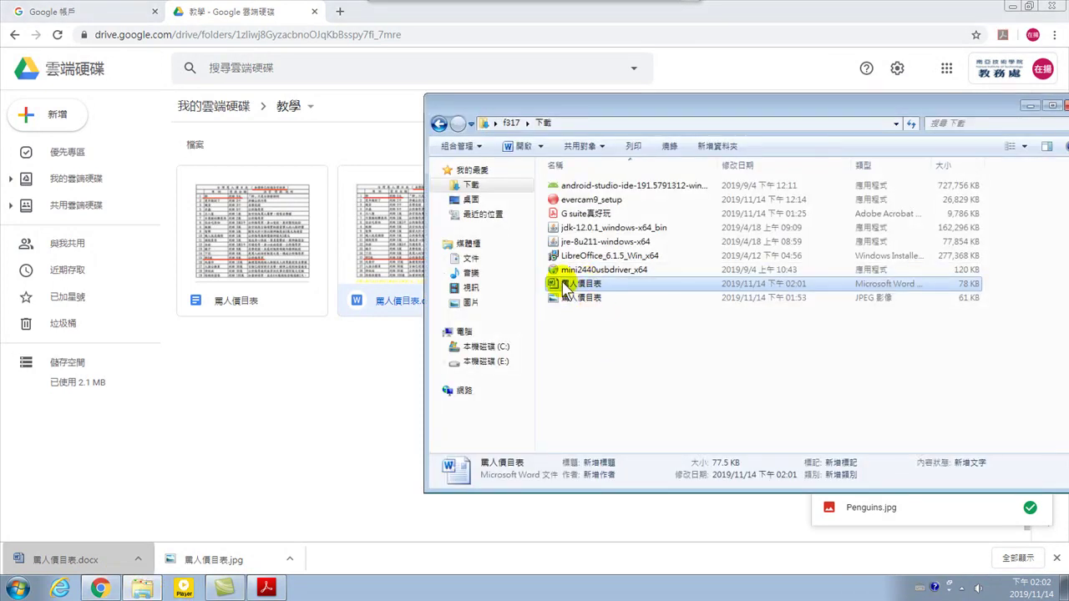
# Open 罵人價目表 in Word, append 33 to the note line below the table, and save on closing
pyautogui.doubleClick(563, 284)
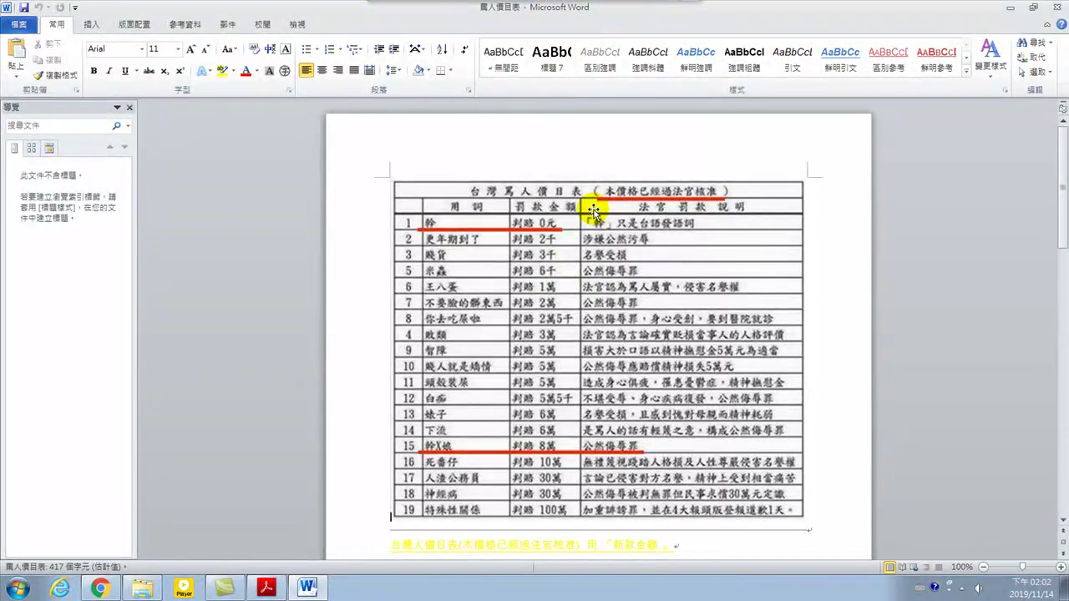
pyautogui.scroll(-15, 618, 334)
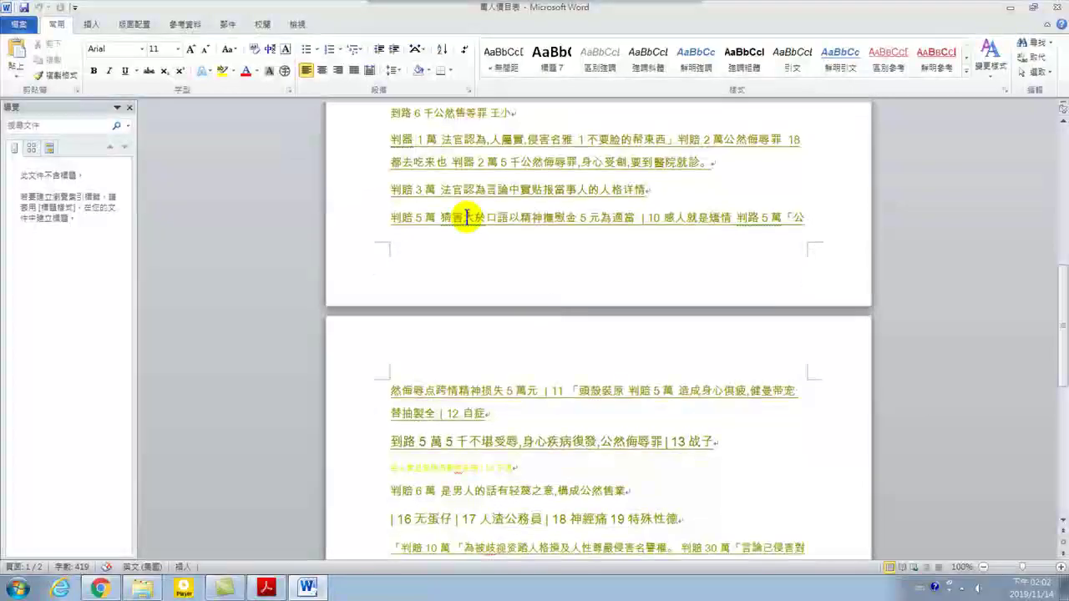
pyautogui.scroll(3, 451, 215)
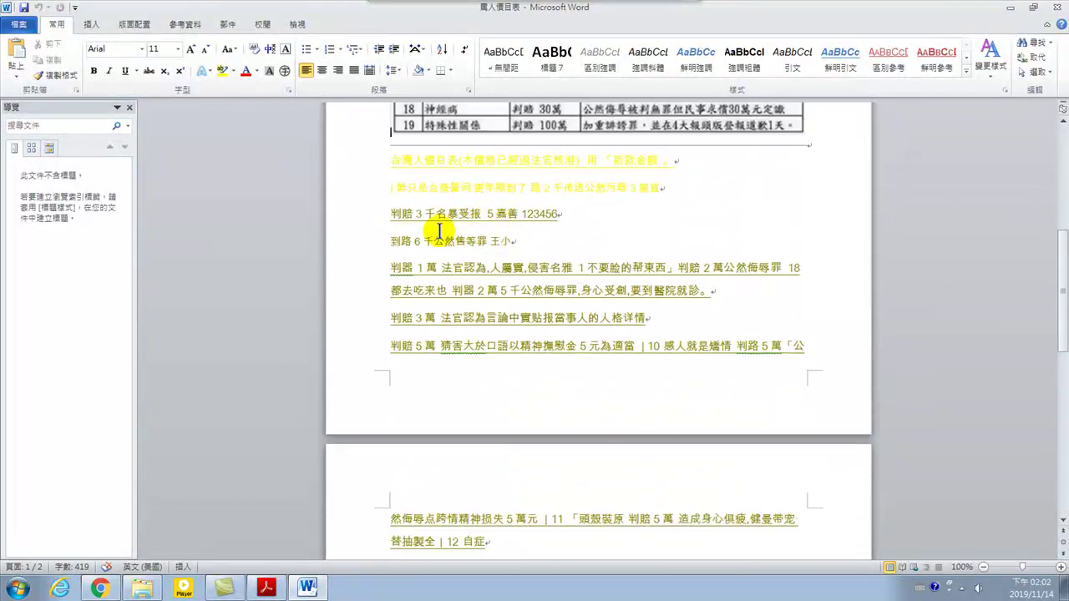
pyautogui.click(518, 240)
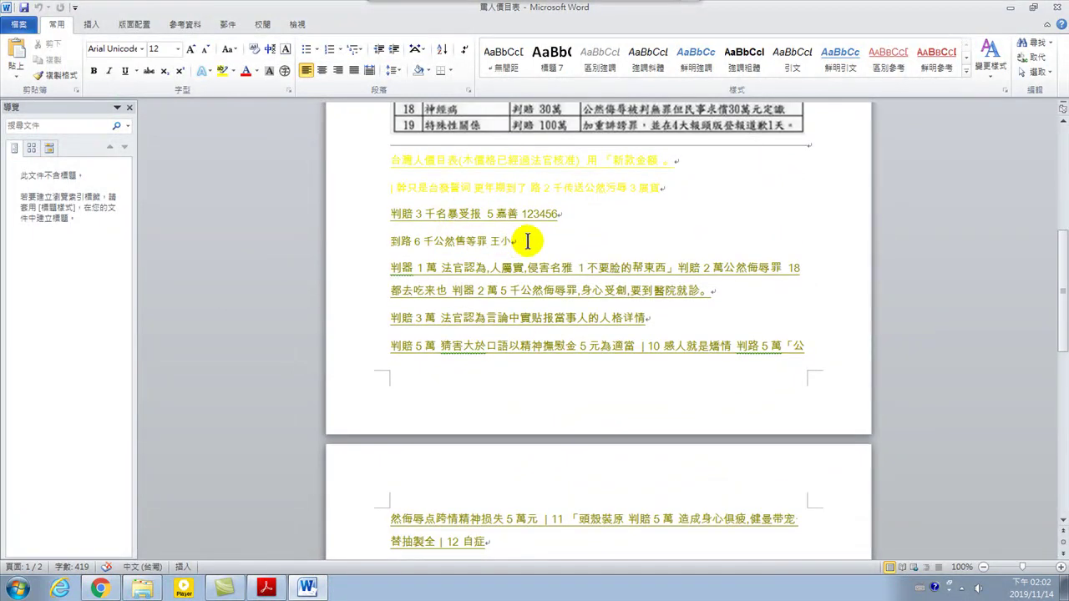
pyautogui.write('333')
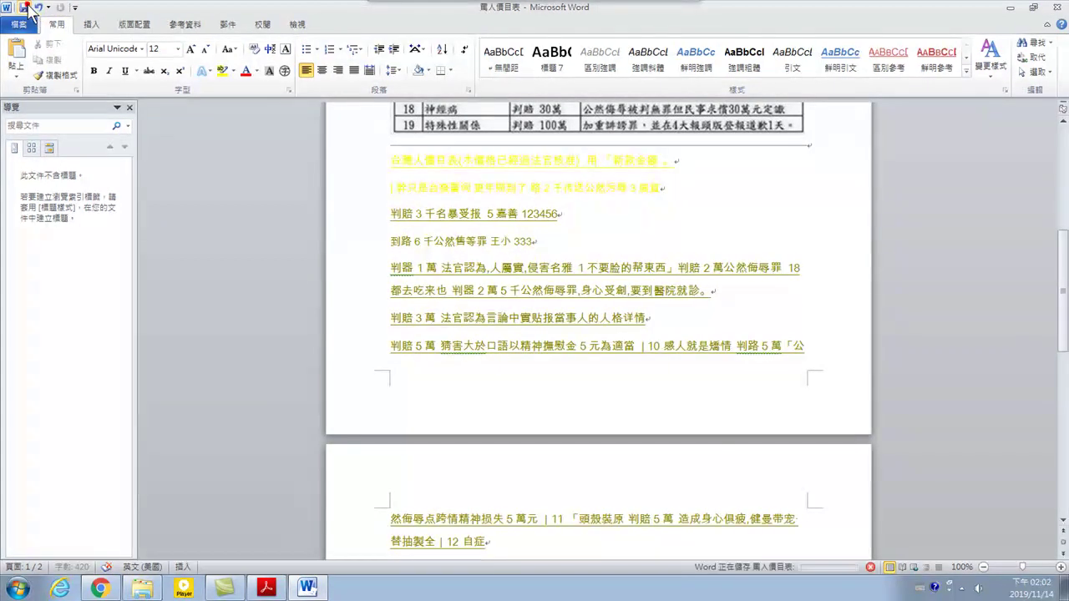
pyautogui.click(1057, 7)
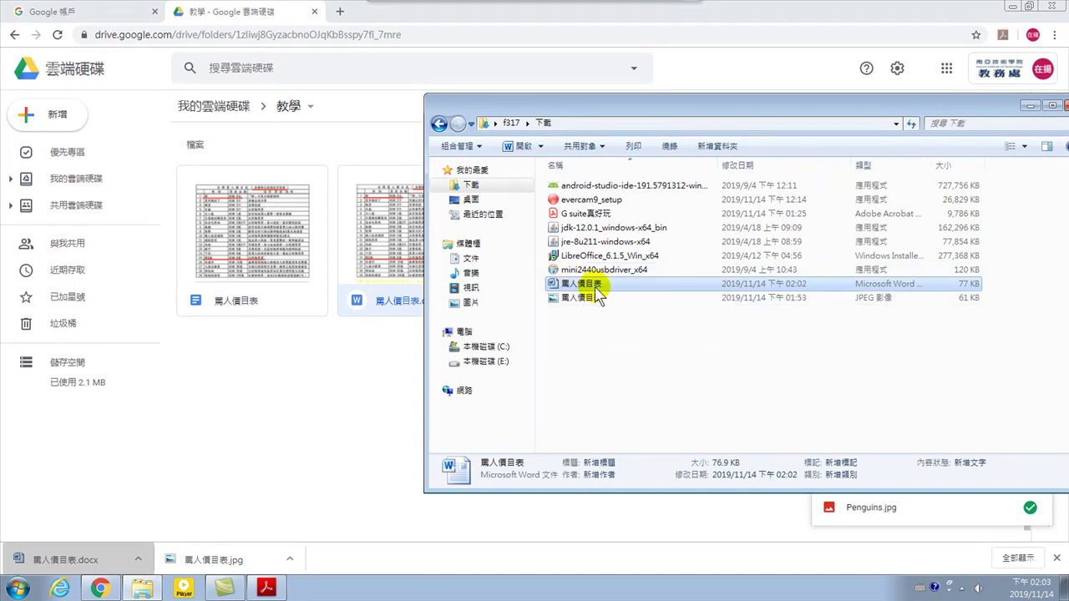
# Drag the edited 罵人價目表.docx onto the 教學 folder again to store it as version 2
pyautogui.moveTo(603, 292); pyautogui.dragTo(355, 411)
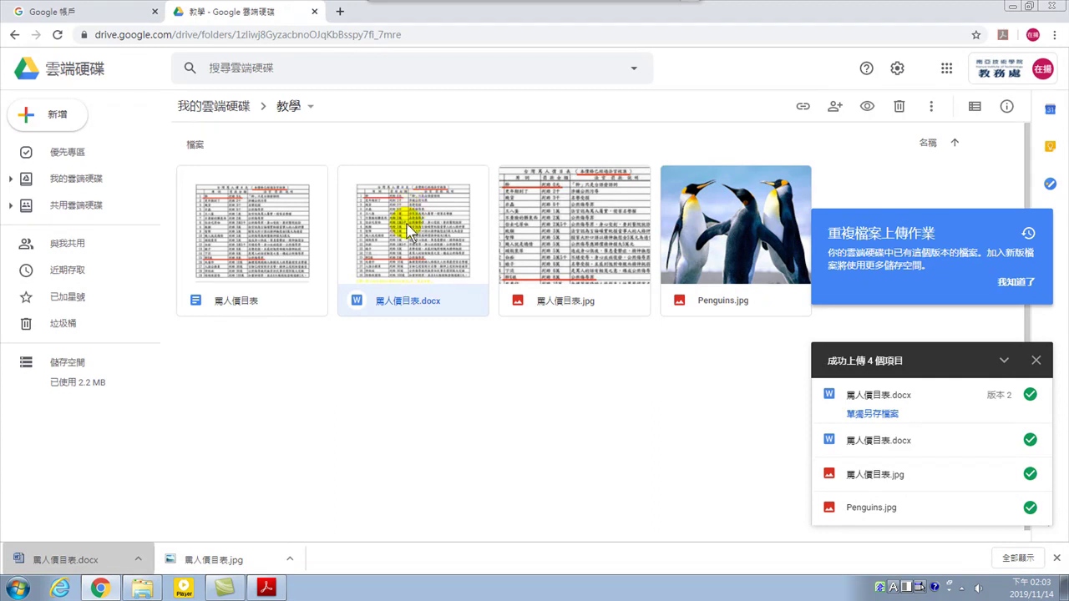
# Preview 罵人價目表.docx in Drive, skip the Google Docs prompt, and scroll to the note line showing 33
pyautogui.rightClick(404, 213)
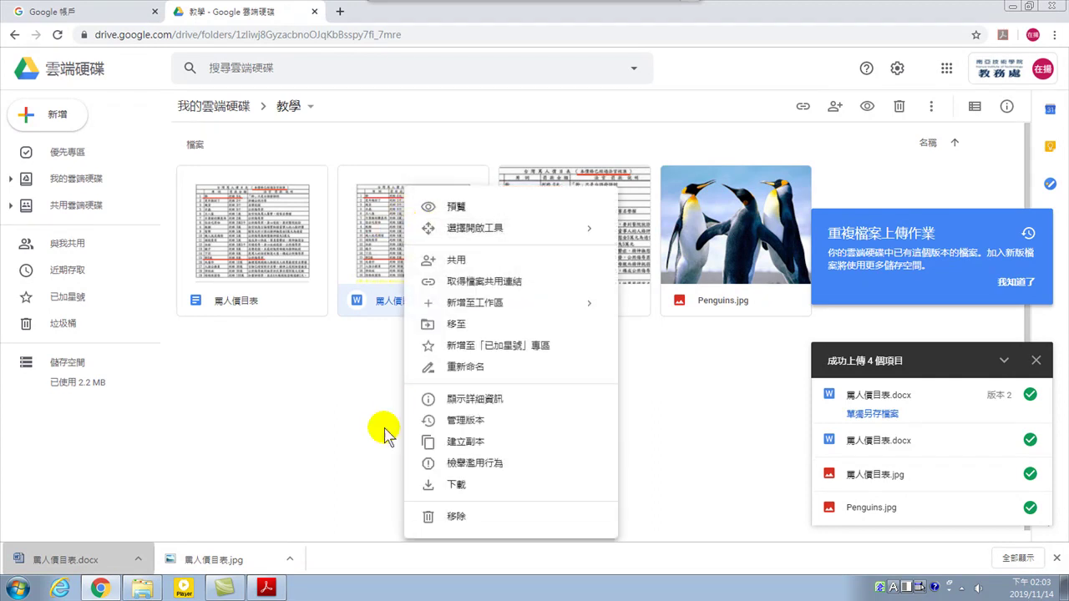
pyautogui.click(357, 422)
pyautogui.doubleClick(409, 236)
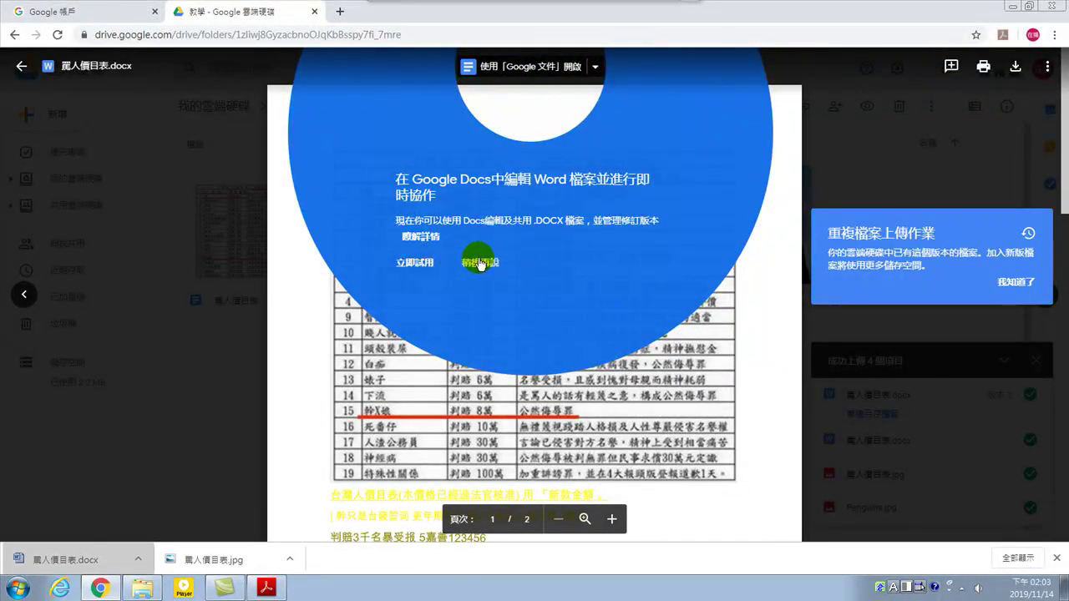
pyautogui.click(480, 262)
pyautogui.scroll(-4, 551, 334)
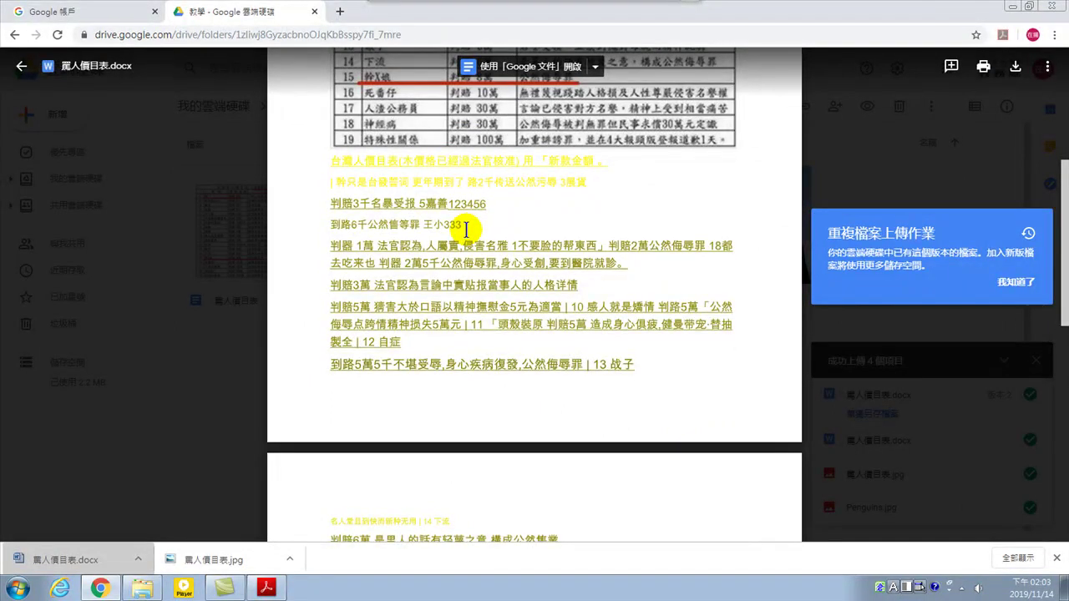
# Close the Drive tab and relaunch 雲端硬碟 from the Google apps grid
pyautogui.click(315, 12)
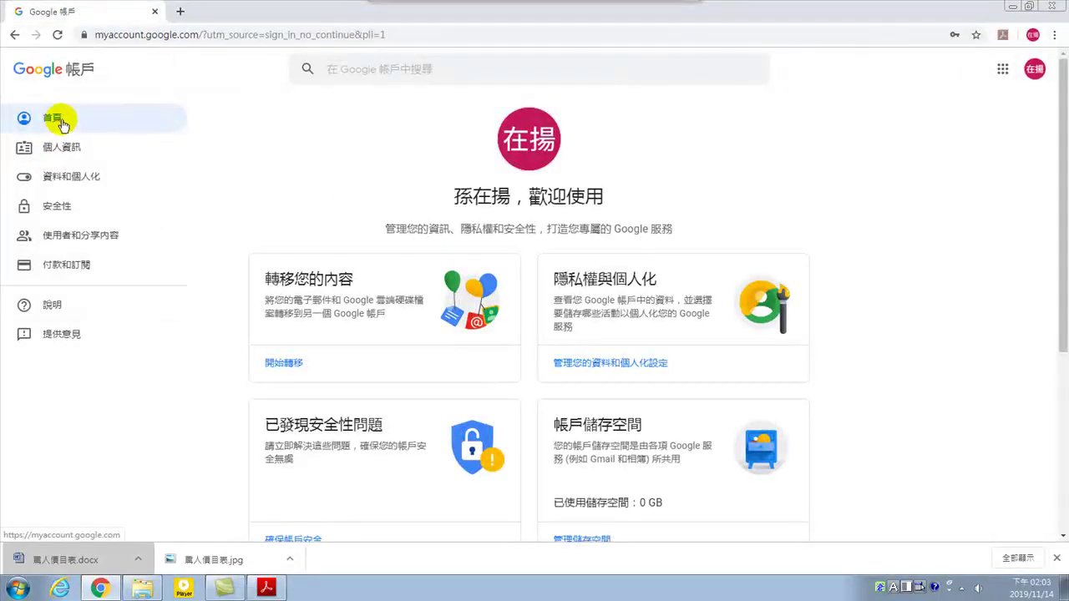
pyautogui.click(1001, 69)
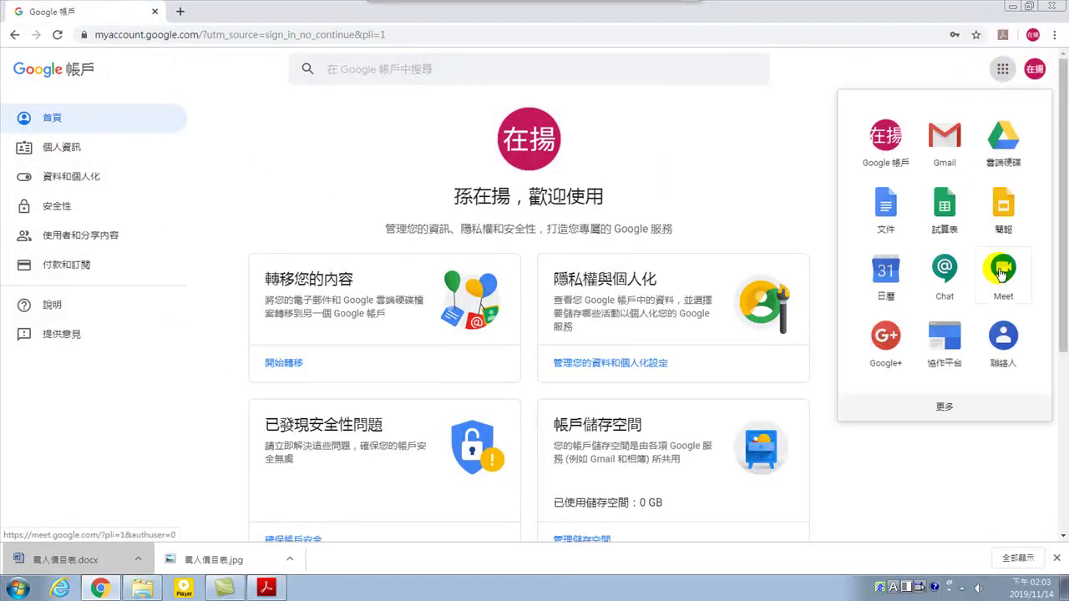
pyautogui.click(1004, 138)
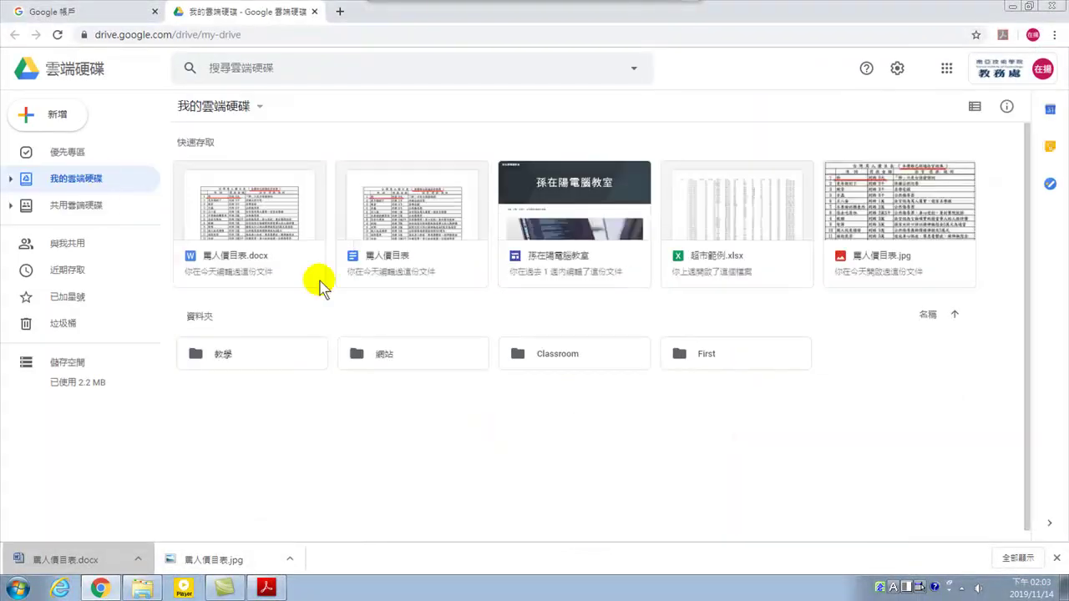
# Open the 教學 folder and bring up 管理版本 for 罵人價目表.docx
pyautogui.doubleClick(246, 365)
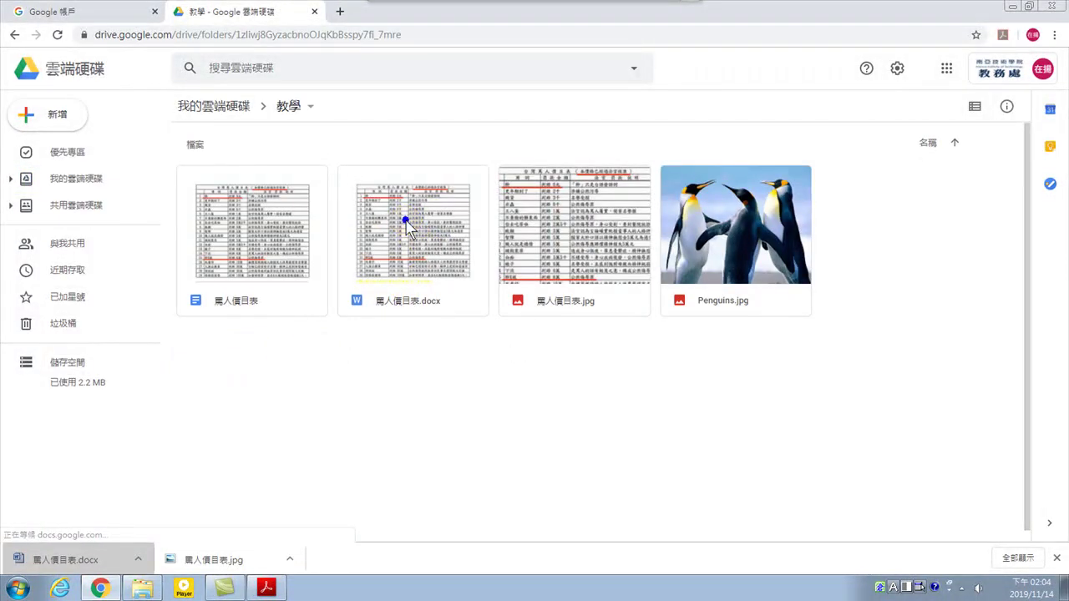
pyautogui.rightClick(405, 219)
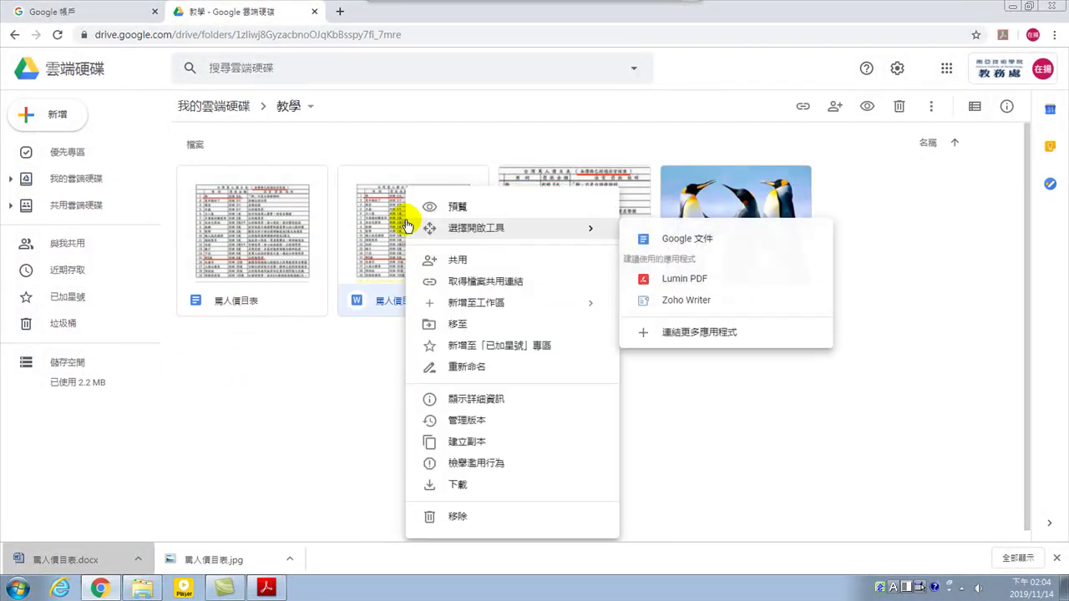
pyautogui.click(481, 425)
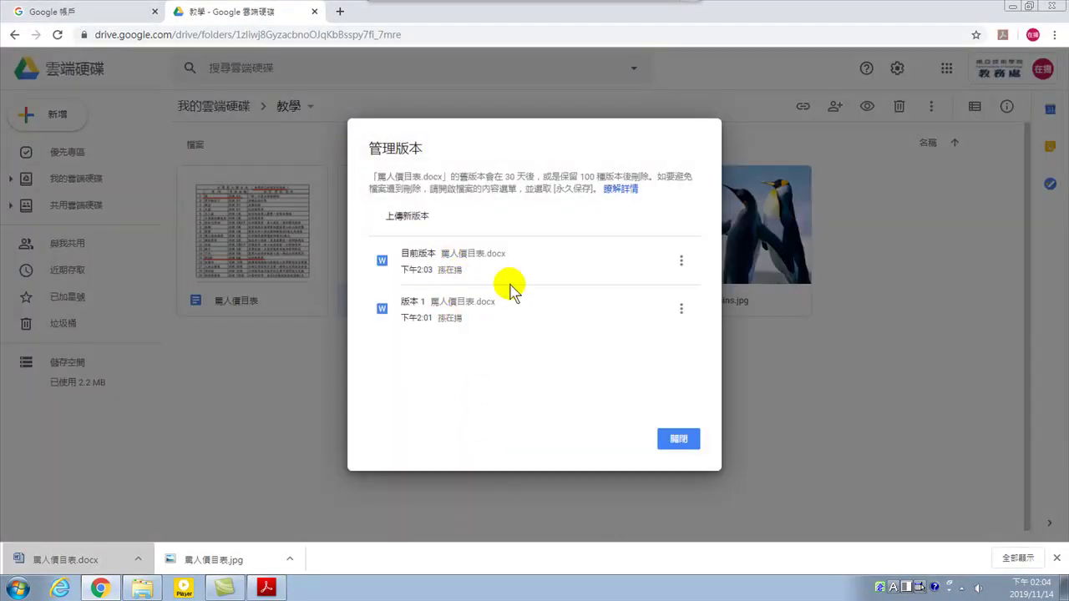
# Inspect the current version and version 1 entries and their ⋮ options (下載, 永久保存, 刪除)
pyautogui.moveTo(408, 255); pyautogui.dragTo(456, 273)
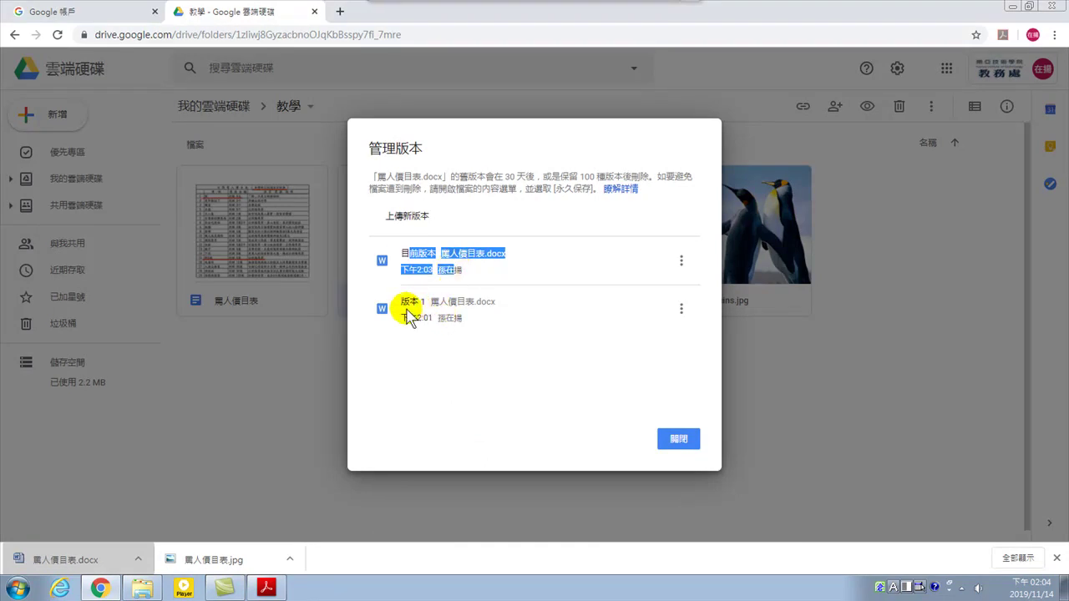
pyautogui.moveTo(402, 300); pyautogui.dragTo(509, 309)
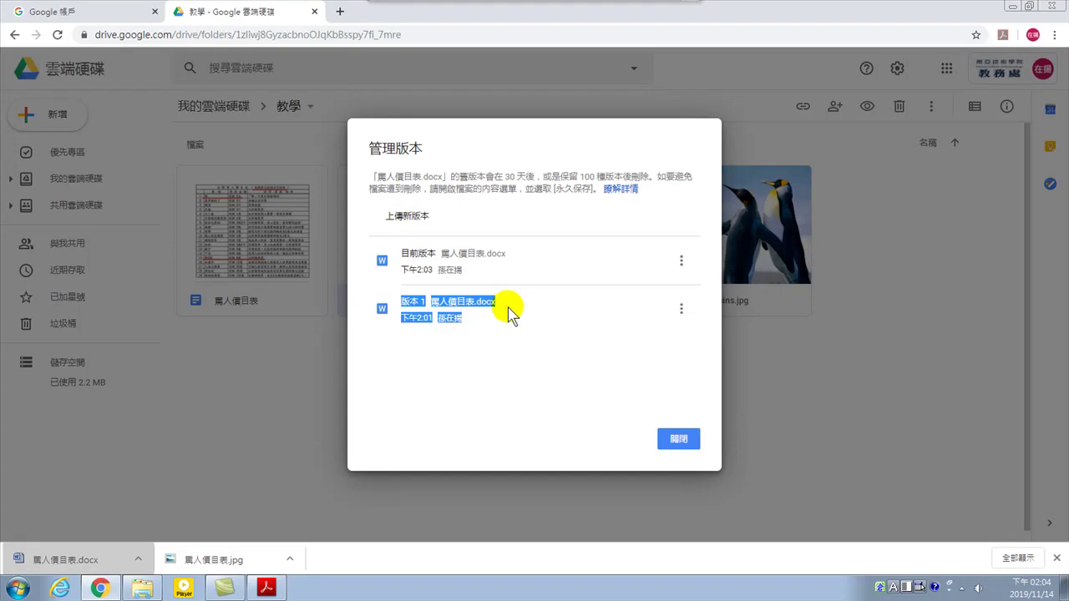
pyautogui.click(683, 309)
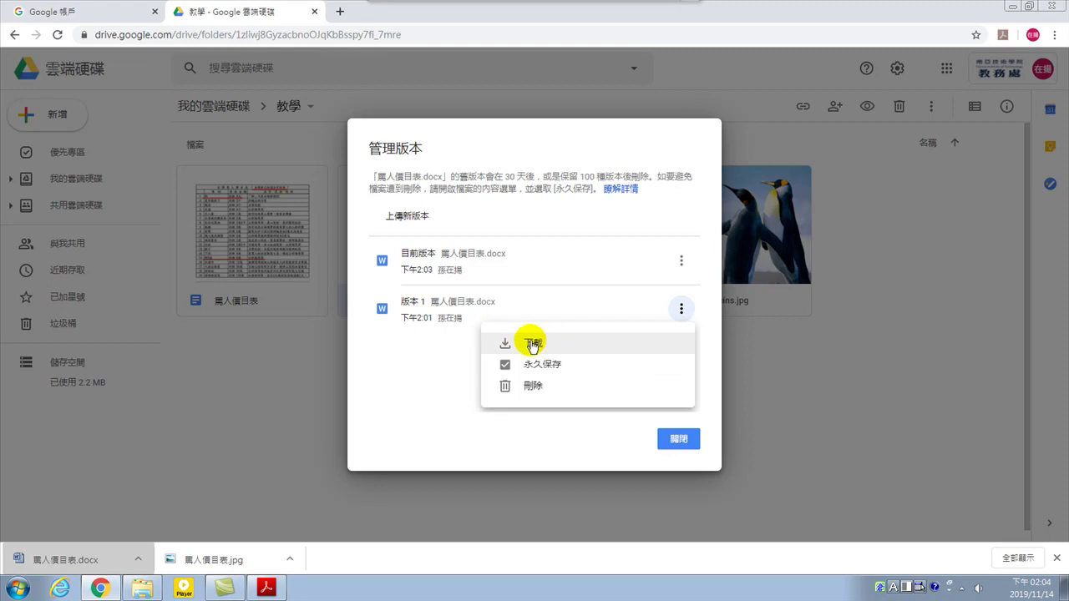
pyautogui.click(465, 268)
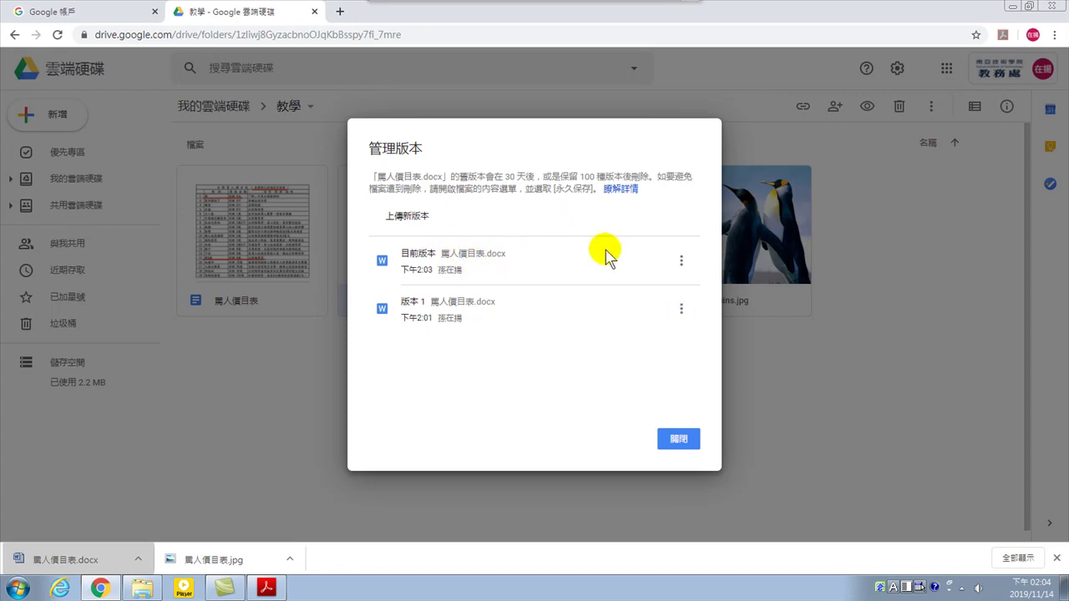
pyautogui.click(682, 260)
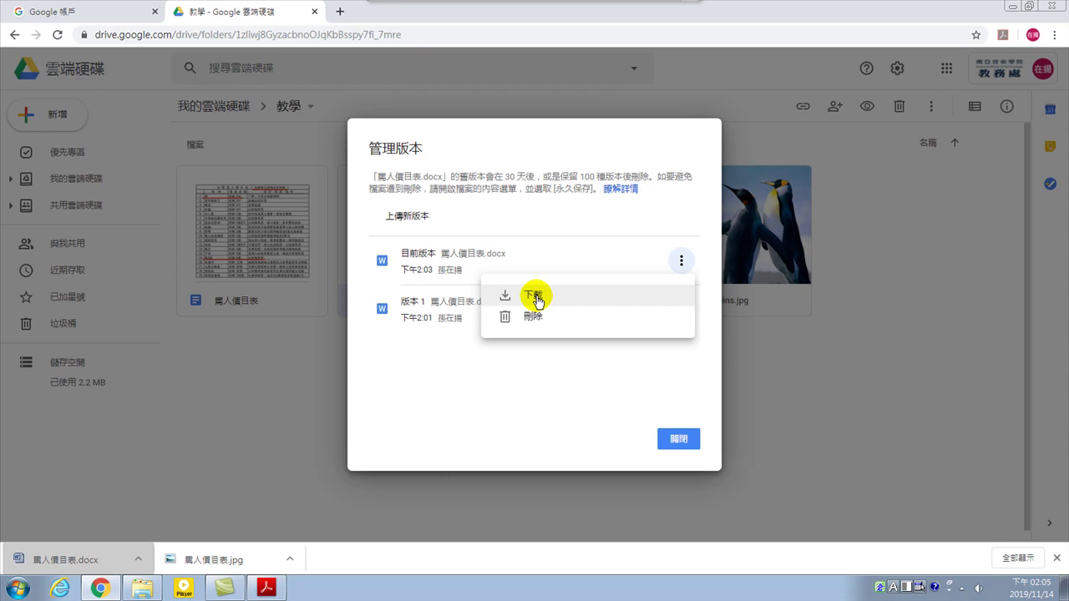
# Download the current version of 罵人價目表.docx, then close the version history window
pyautogui.click(535, 297)
pyautogui.click(441, 308)
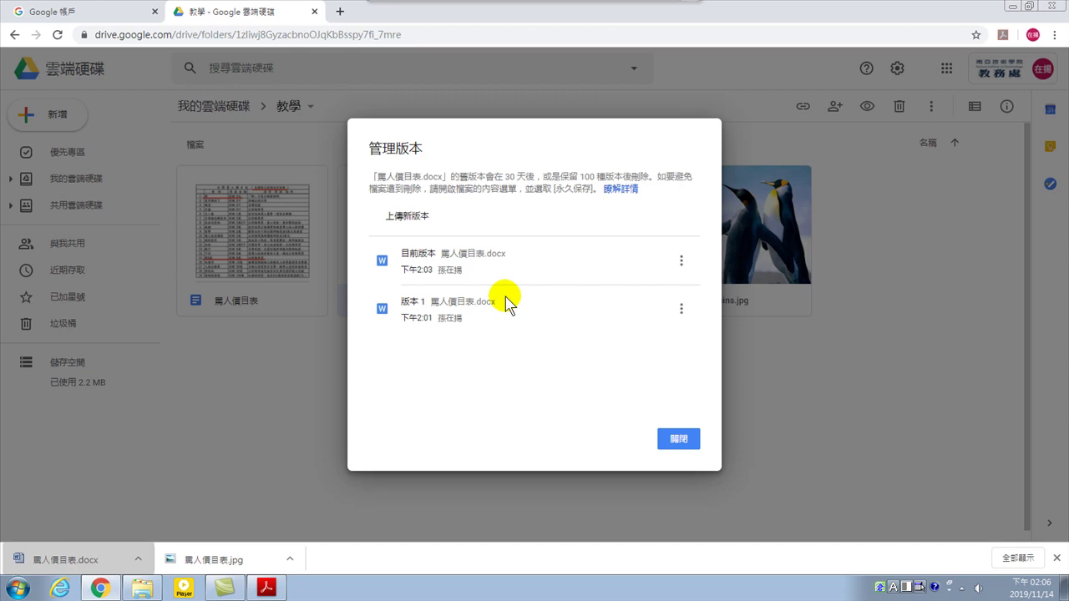
pyautogui.click(679, 439)
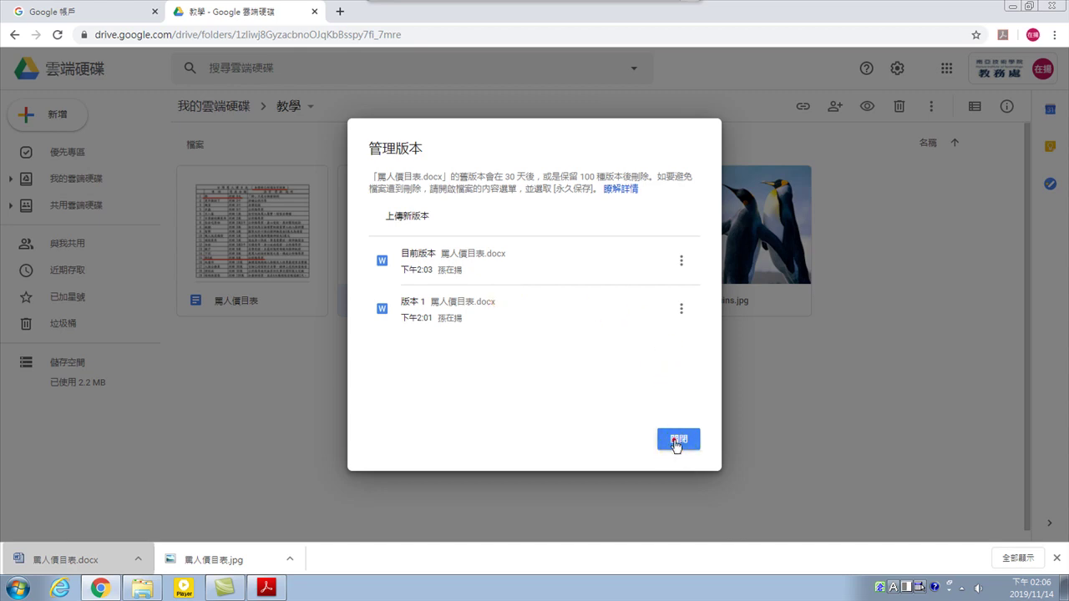
pyautogui.click(359, 400)
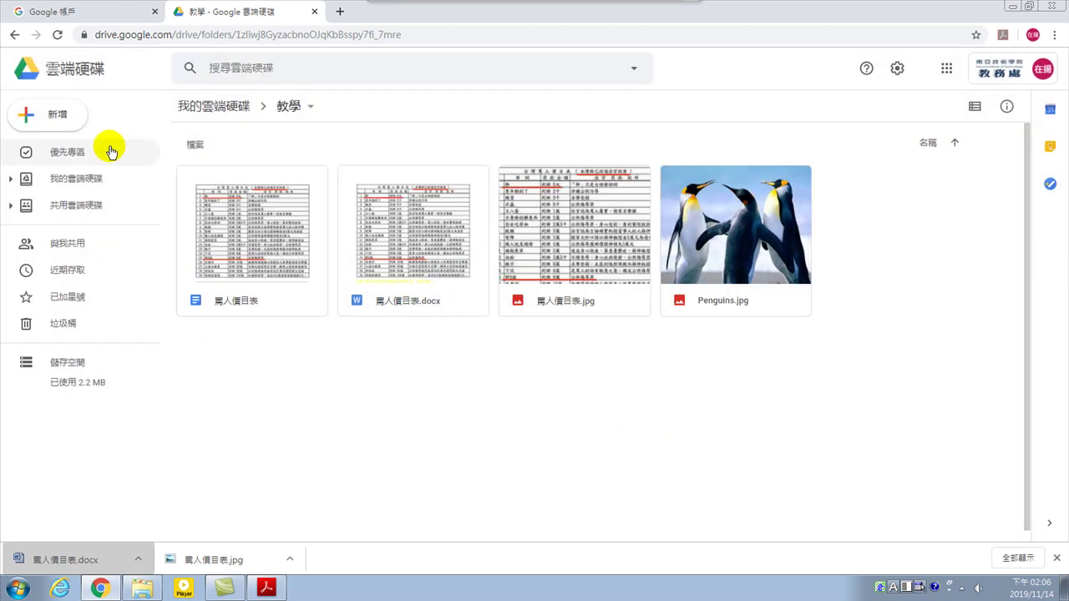
pyautogui.click(75, 210)
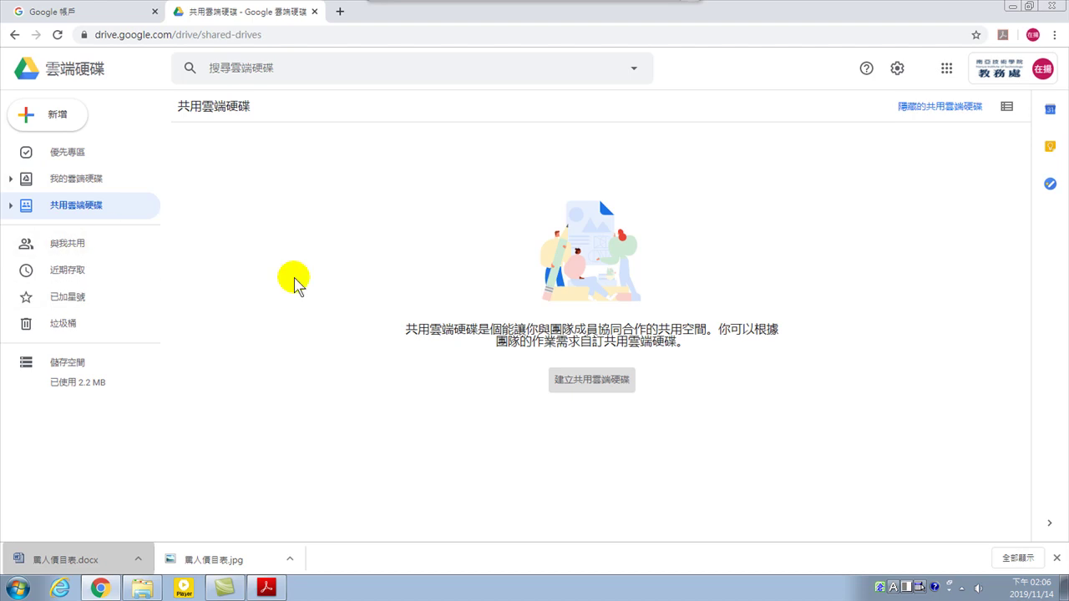
pyautogui.click(364, 424)
pyautogui.click(72, 180)
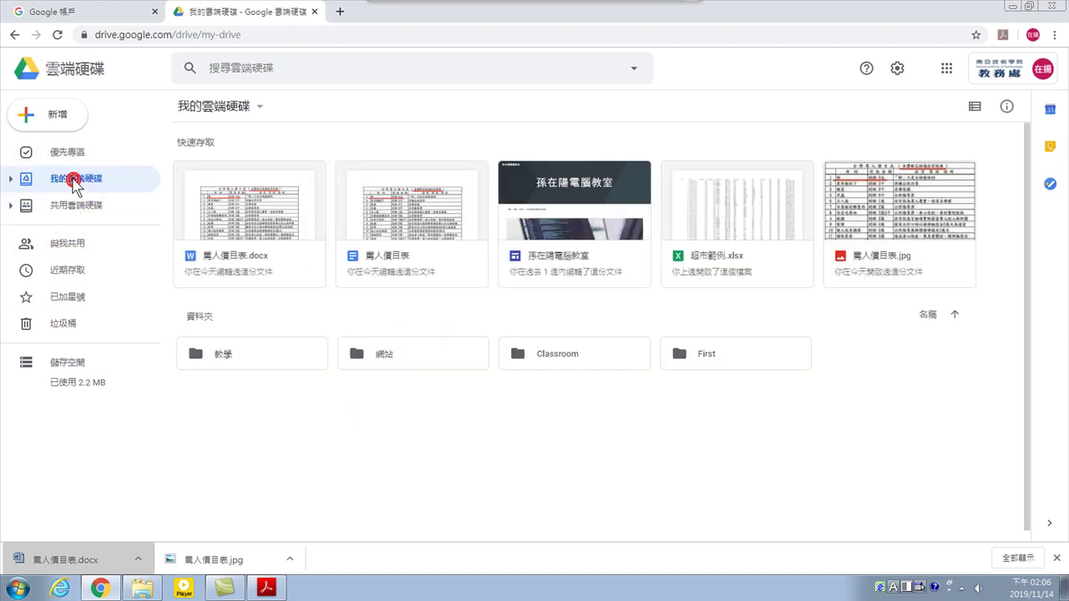
pyautogui.doubleClick(236, 353)
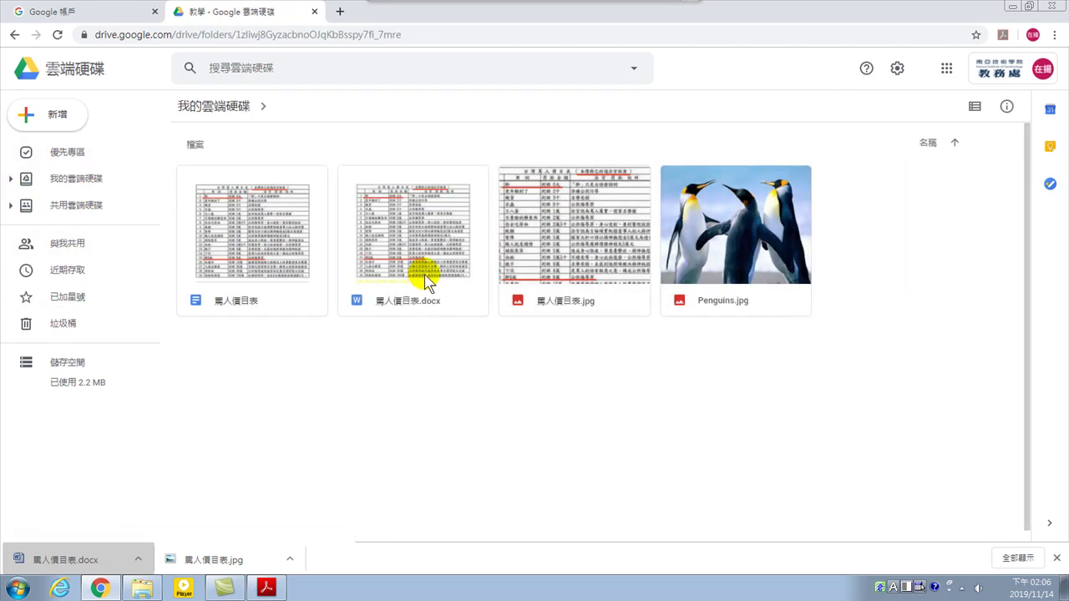
# Share the Google Docs 罵人價目表 via 共用 with a colleague's e-mail address and send the invitation
pyautogui.rightClick(272, 230)
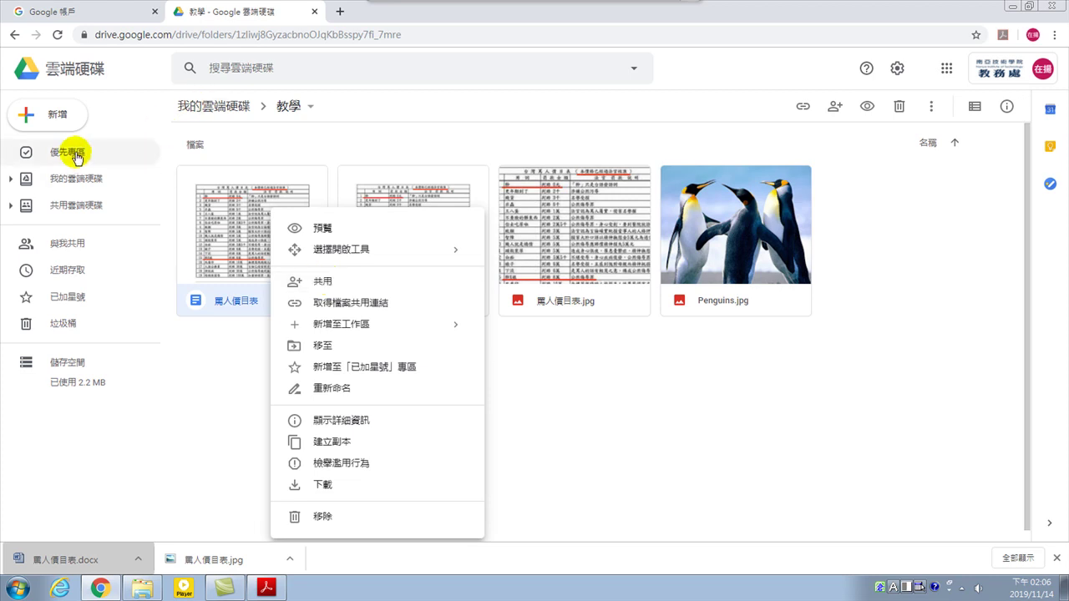
pyautogui.click(329, 282)
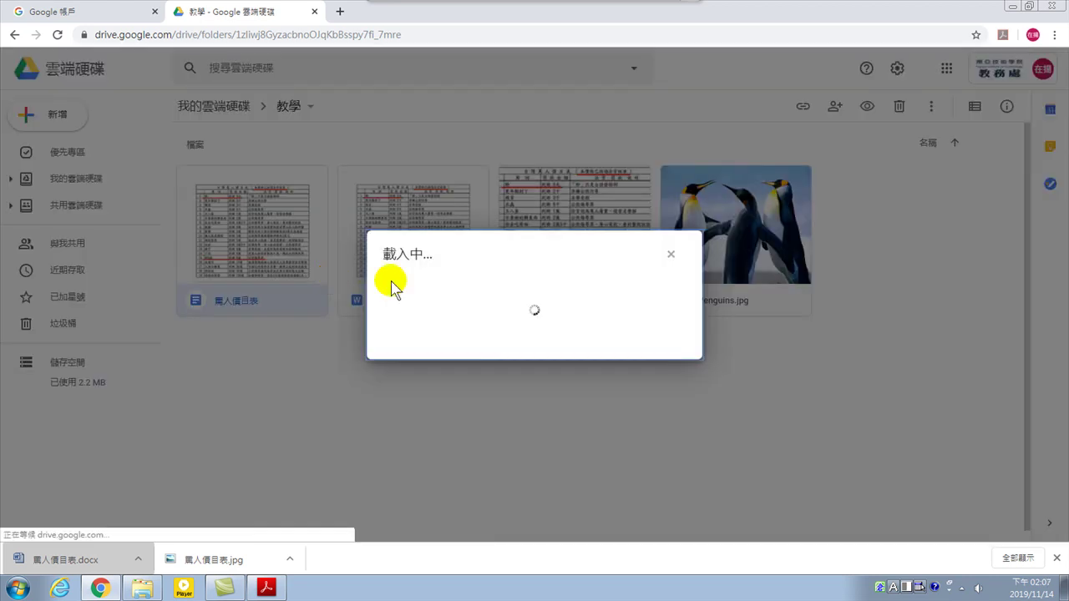
pyautogui.click(447, 287)
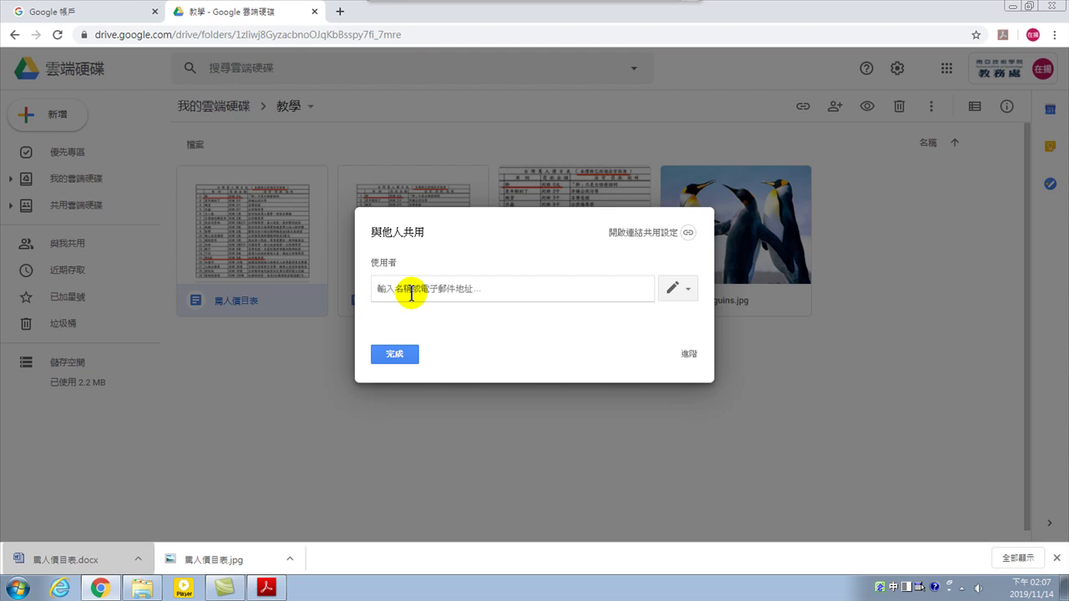
pyautogui.click(411, 294)
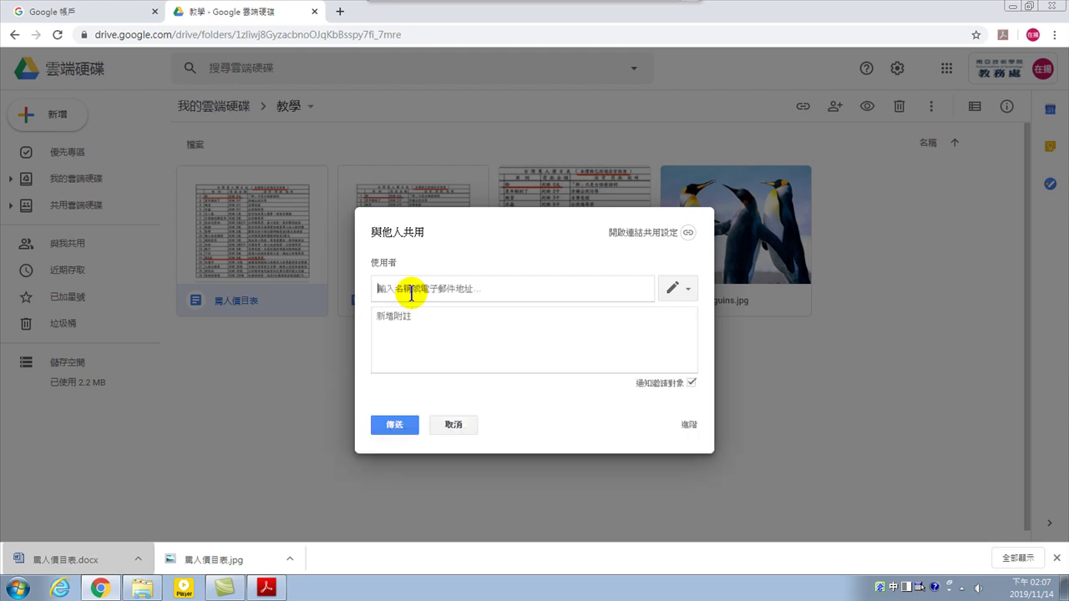
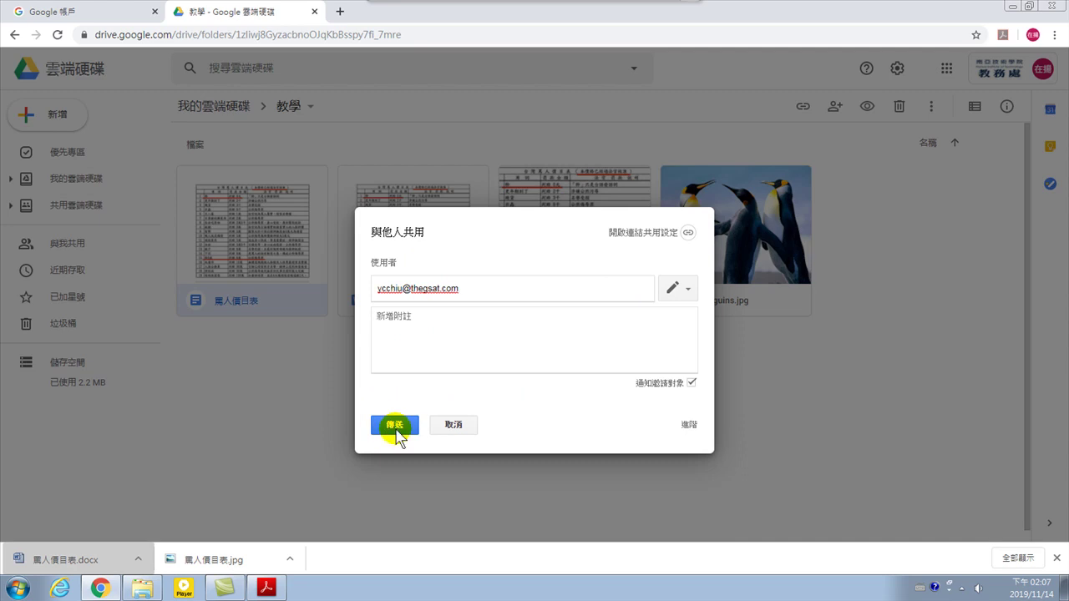
pyautogui.click(394, 426)
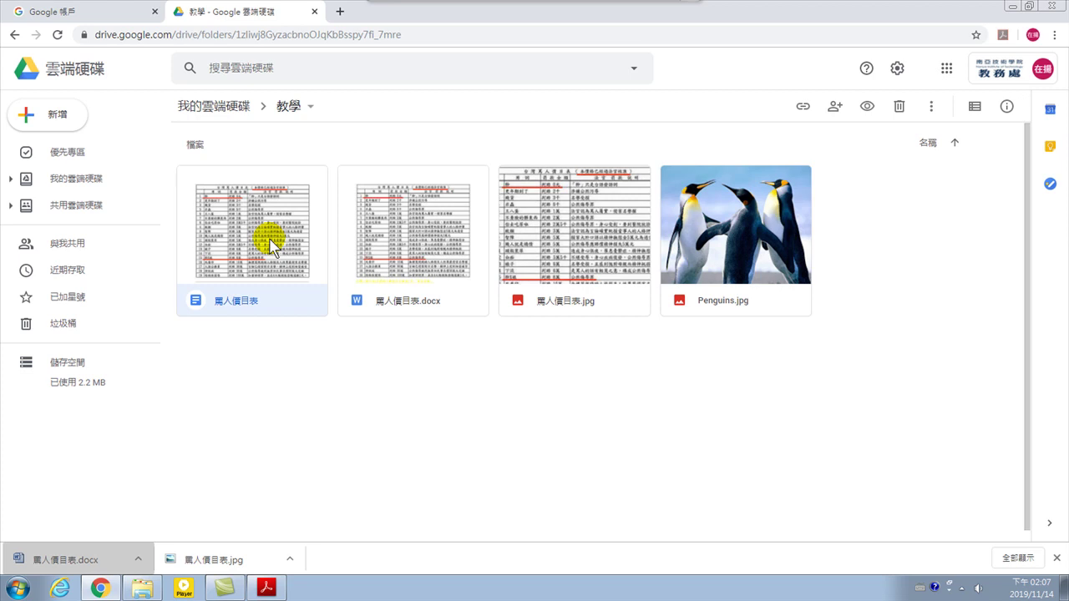
# Create a shared drive named with the account's e-mail address and dismiss the 加入成員 tip
pyautogui.click(89, 206)
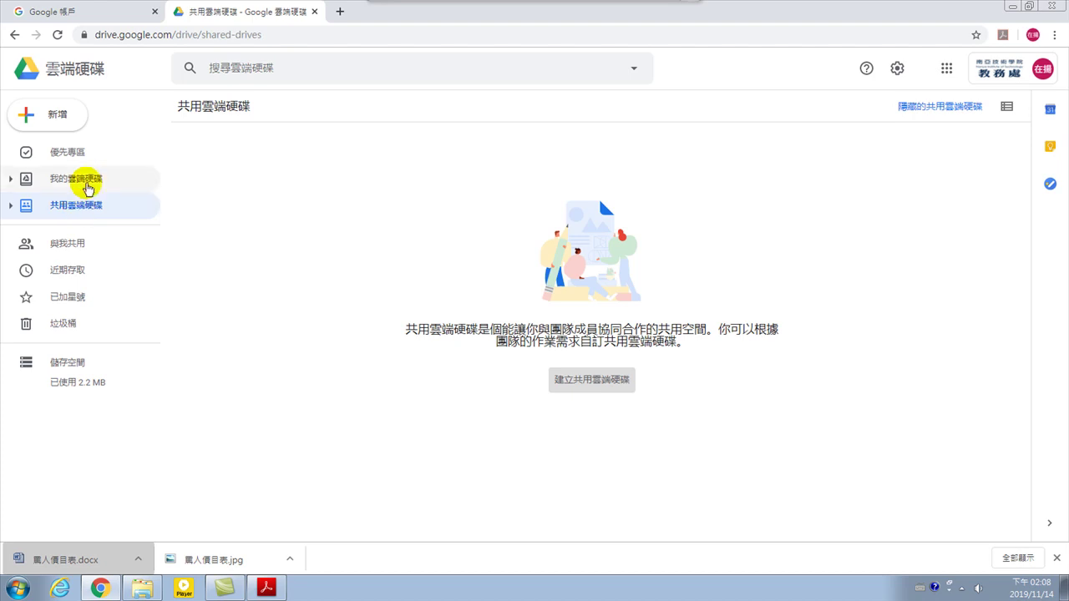
pyautogui.click(589, 381)
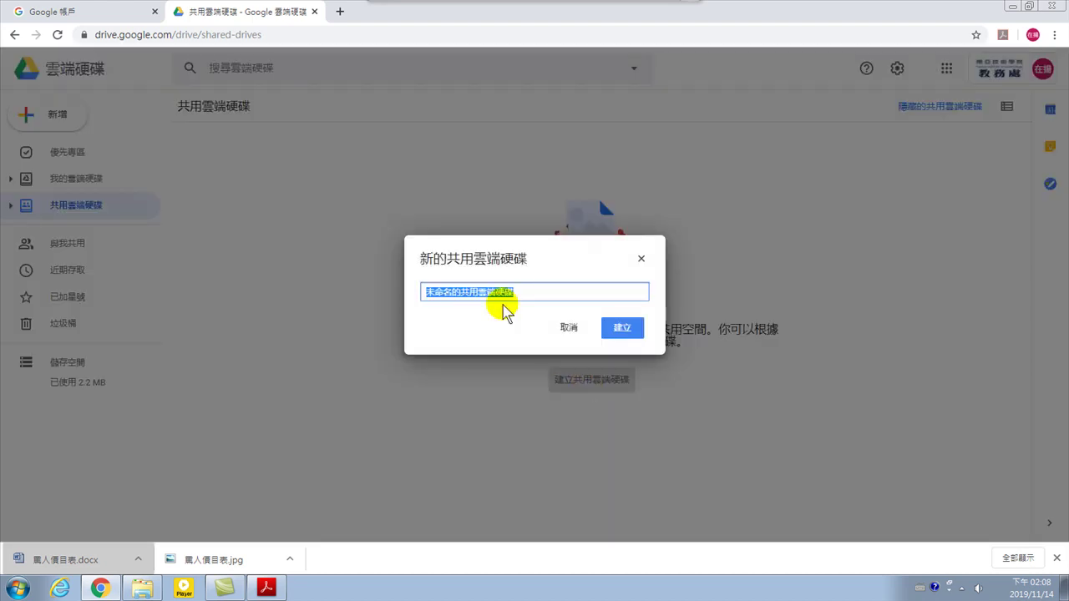
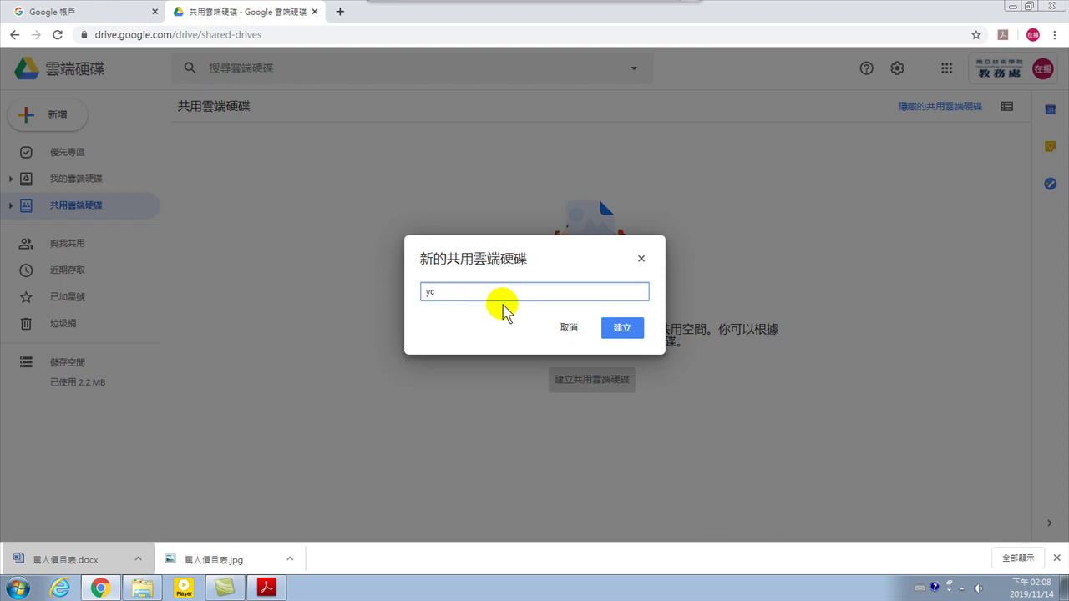
pyautogui.click(628, 329)
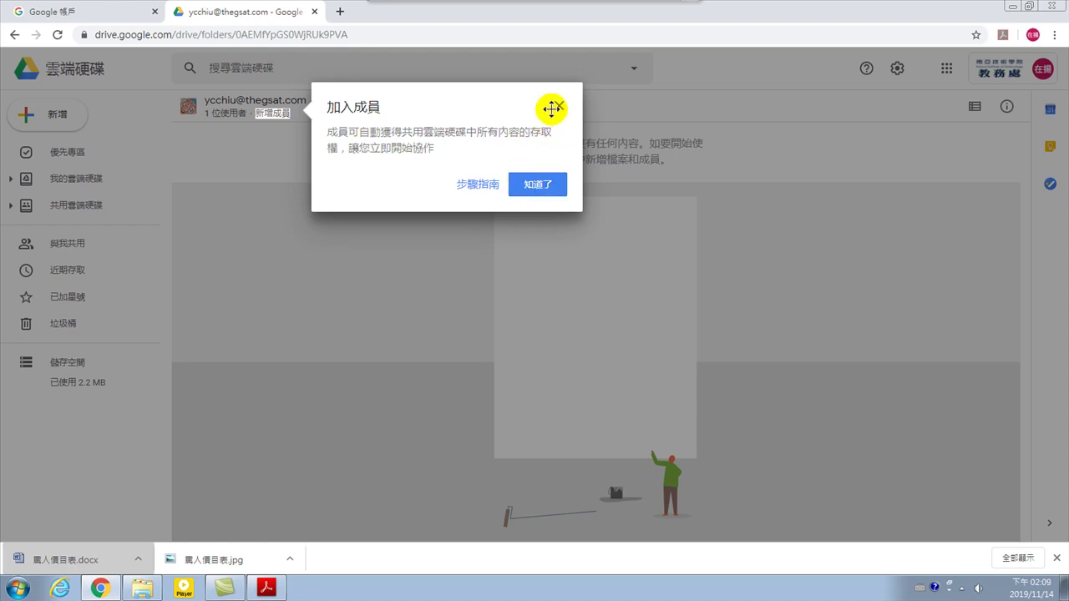
pyautogui.click(541, 194)
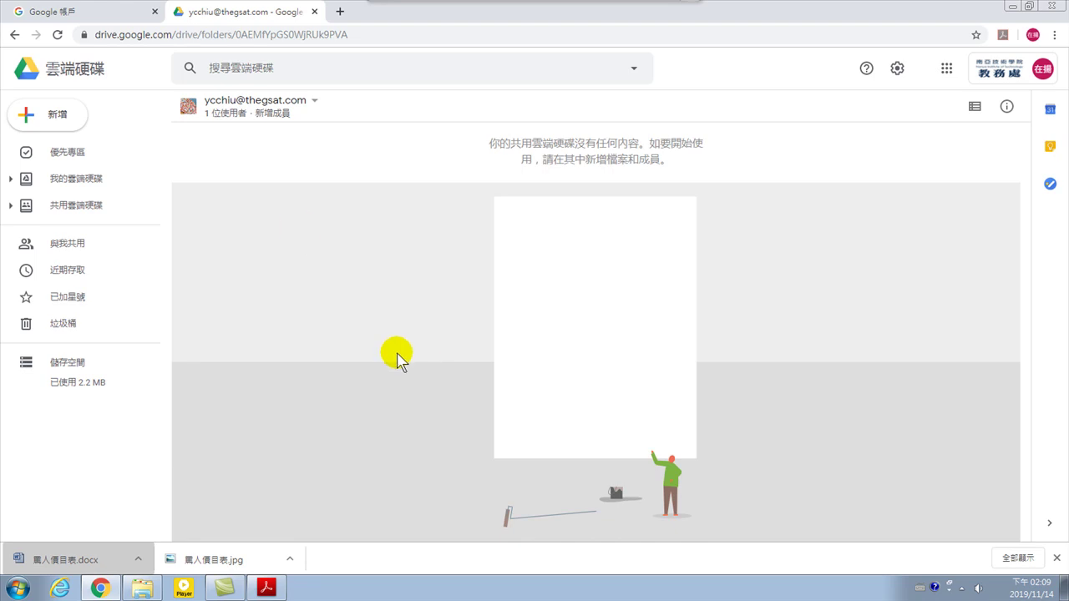
# Invite the outside Gmail address to the shared drive as 內容管理員 (content manager)
pyautogui.click(277, 114)
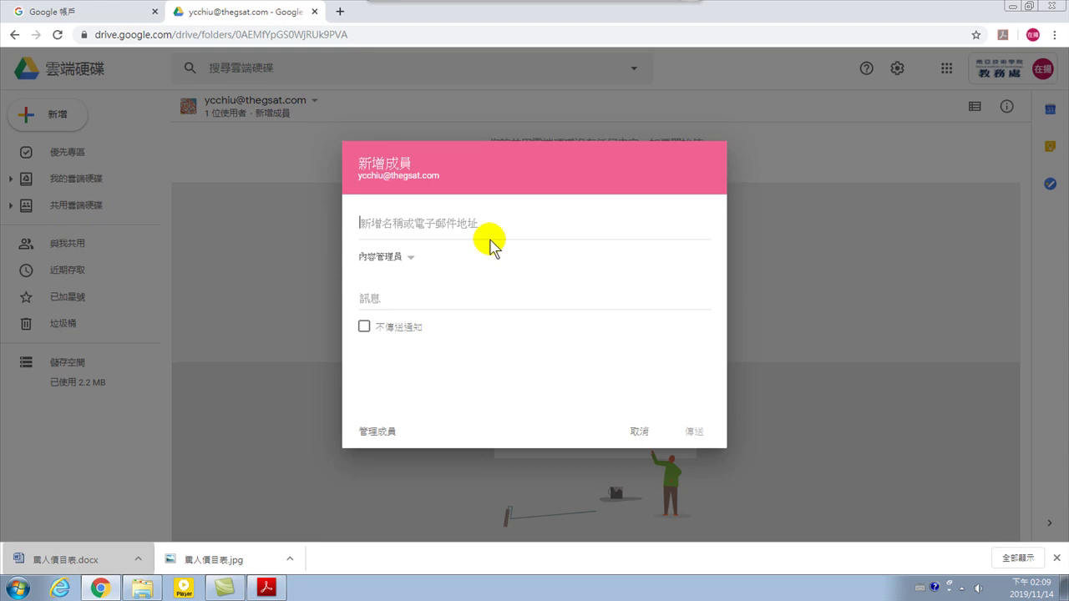
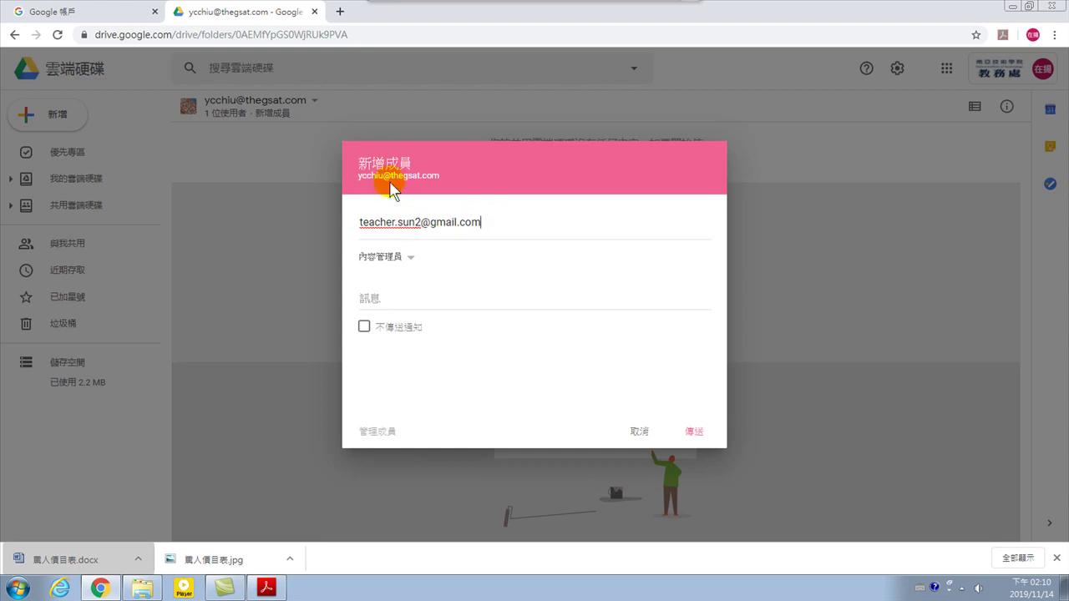
pyautogui.click(693, 433)
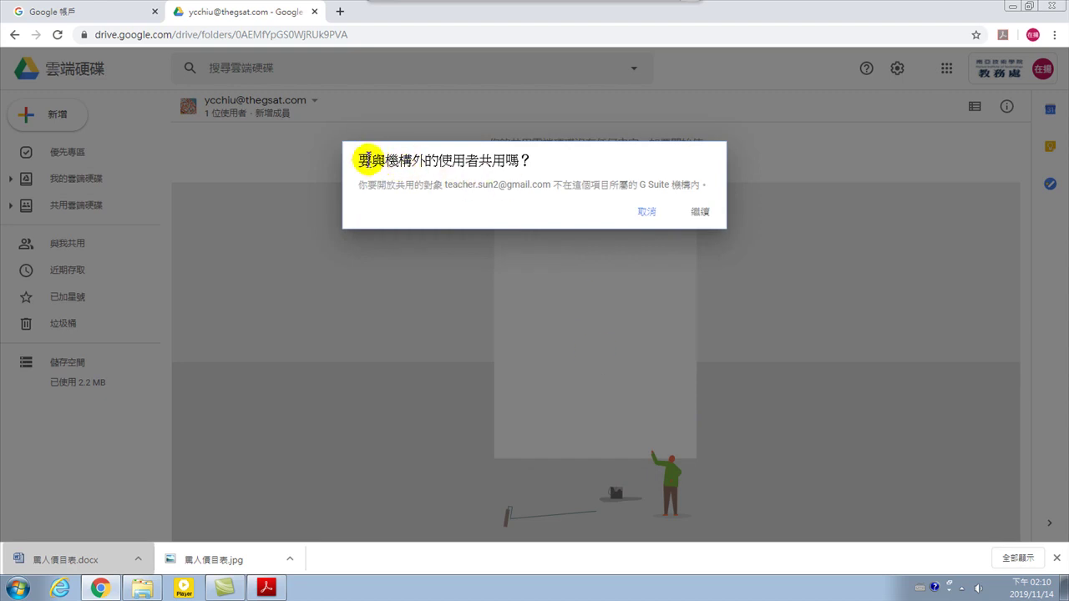
# Highlight the 機構外 (outside-organization) wording in the sharing warning
pyautogui.moveTo(389, 160); pyautogui.dragTo(521, 161)
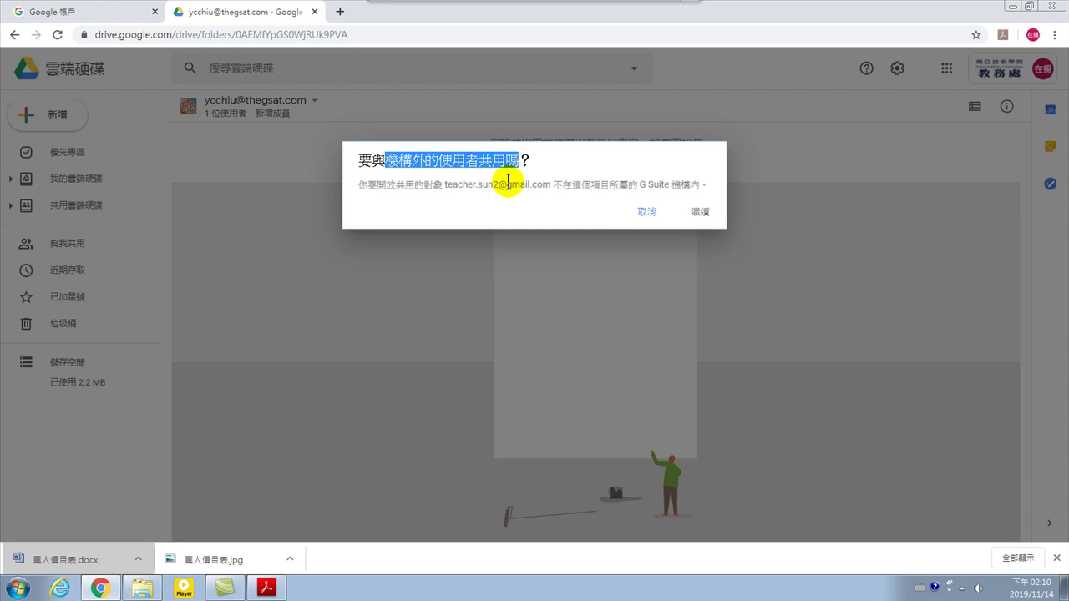
pyautogui.click(395, 157)
pyautogui.moveTo(385, 159); pyautogui.dragTo(426, 159)
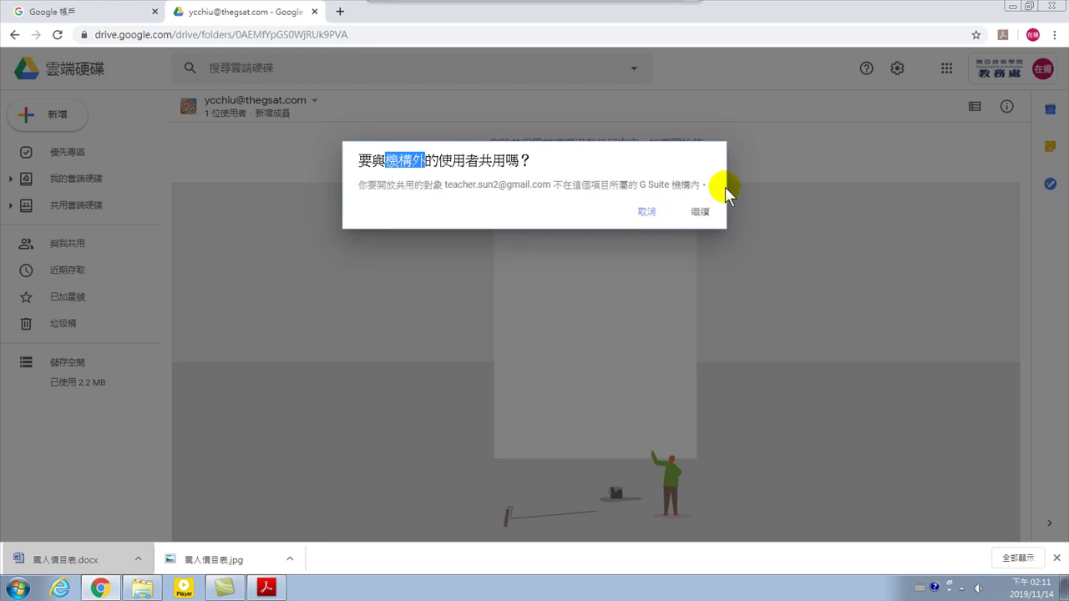
# Confirm sharing outside the organization and check both members' roles in 成員權限
pyautogui.click(702, 213)
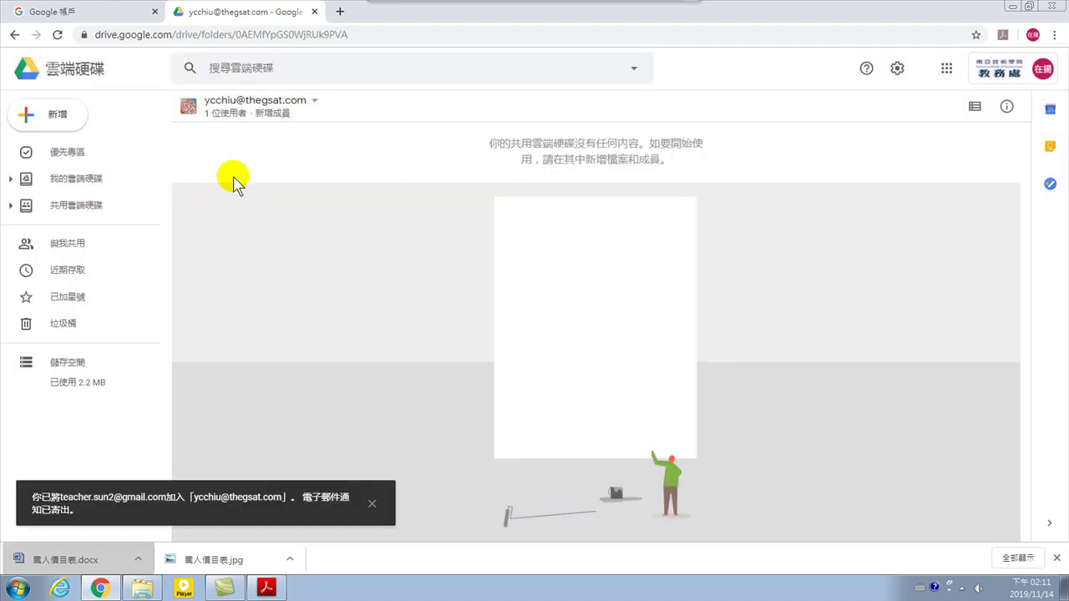
pyautogui.click(221, 114)
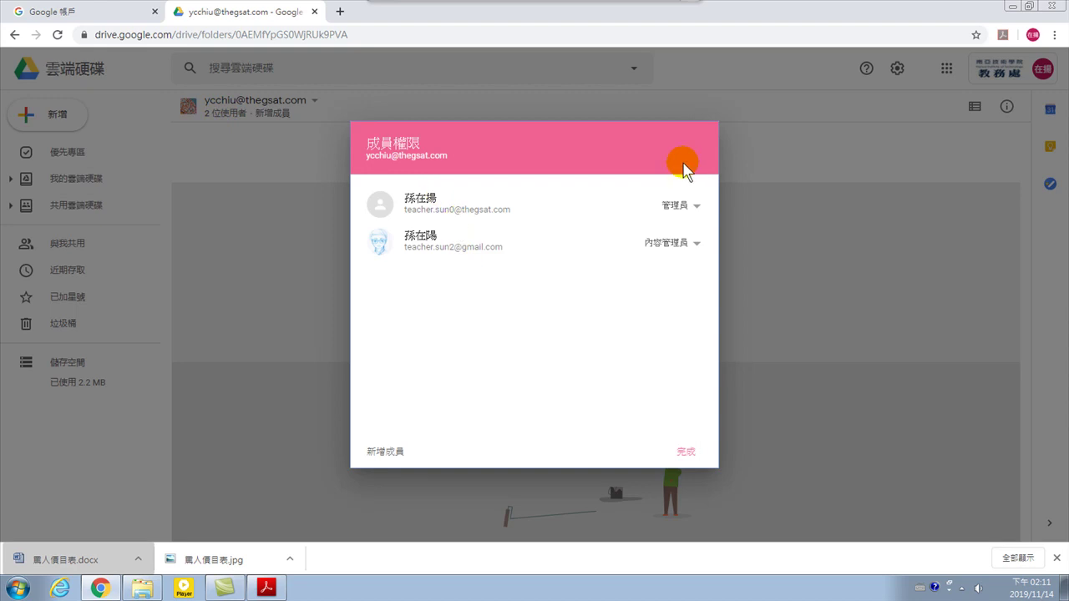
pyautogui.click(692, 453)
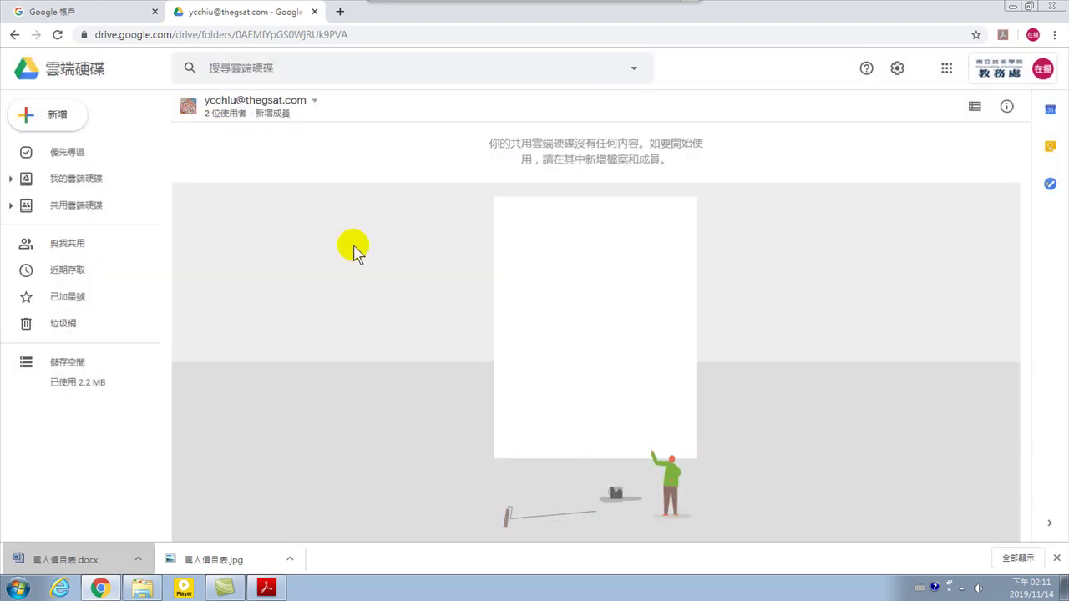
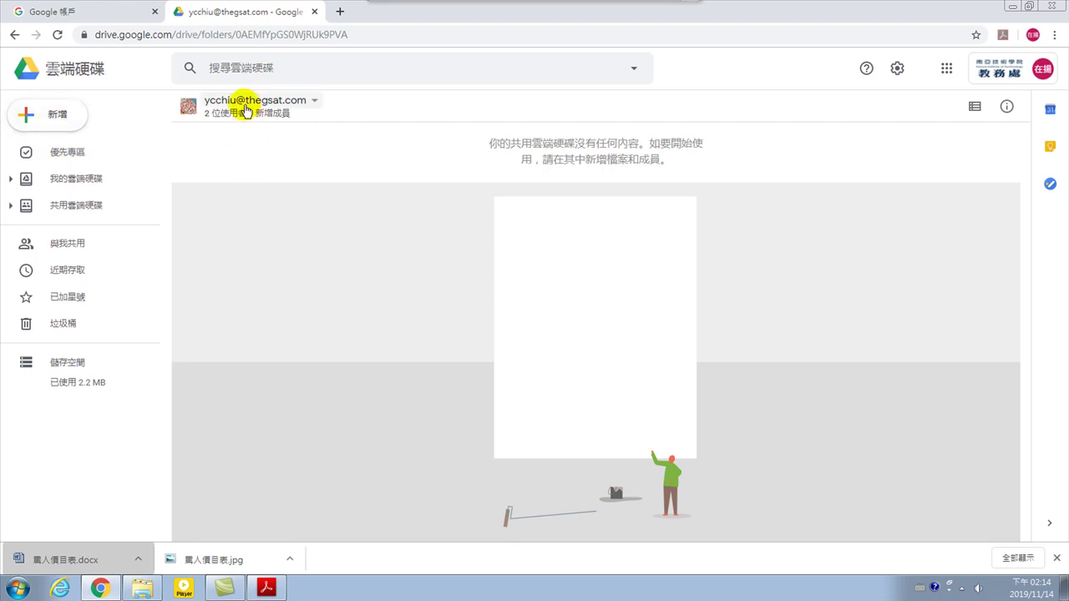
# Open the 教學 folder from My Drive and create a blank Google 文件 inside it
pyautogui.click(67, 185)
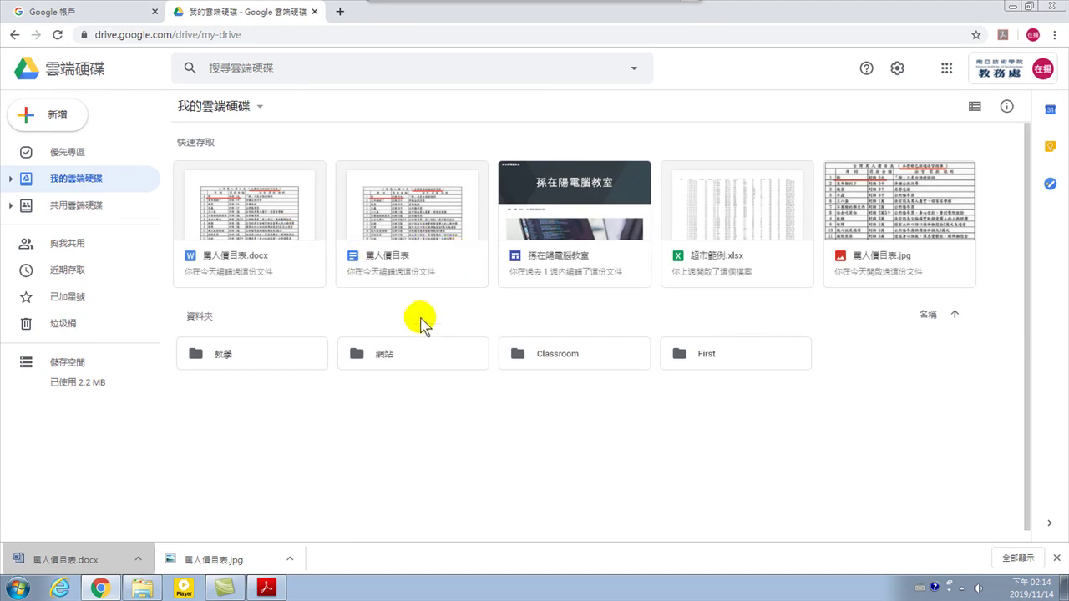
pyautogui.click(242, 354)
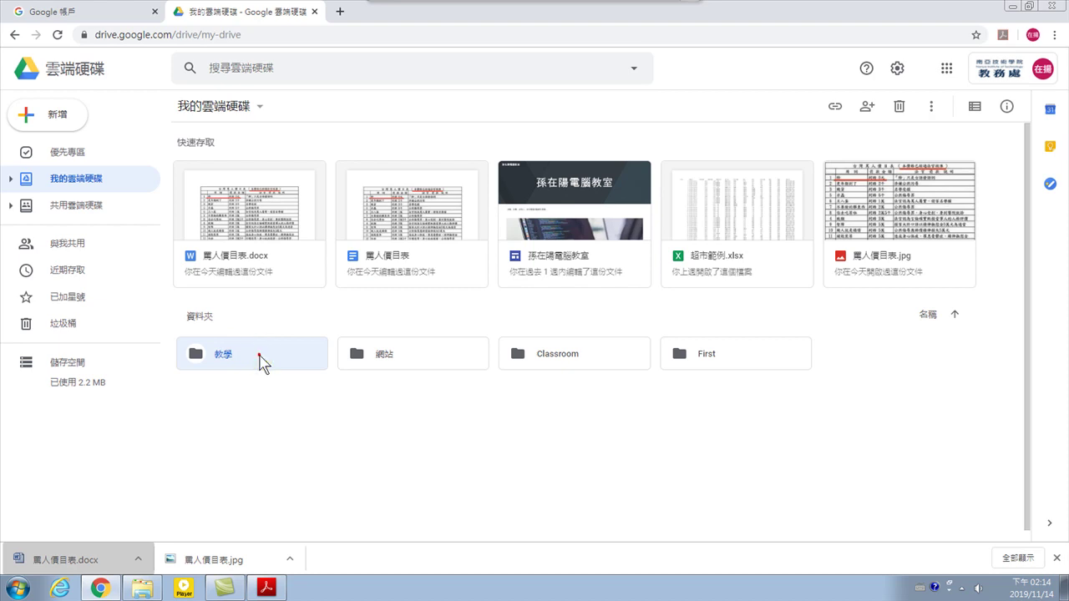
pyautogui.doubleClick(260, 359)
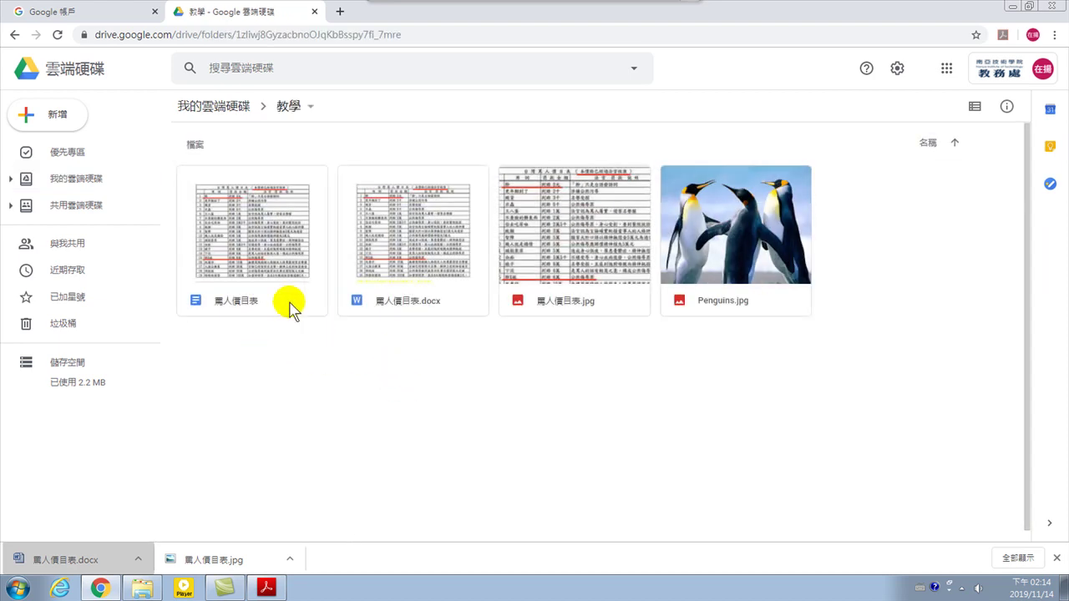
pyautogui.click(63, 115)
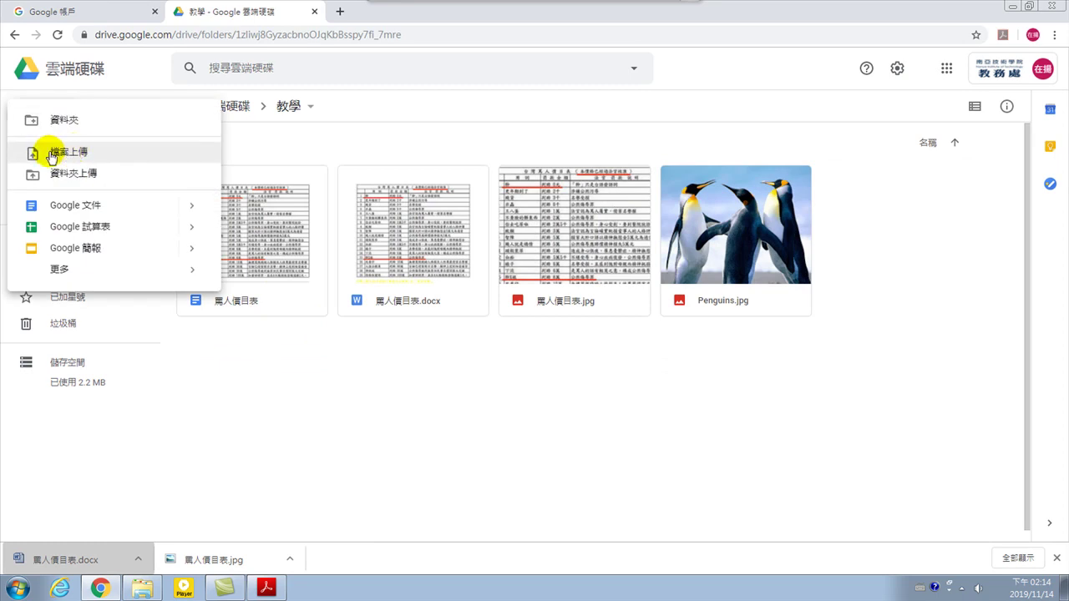
pyautogui.click(75, 214)
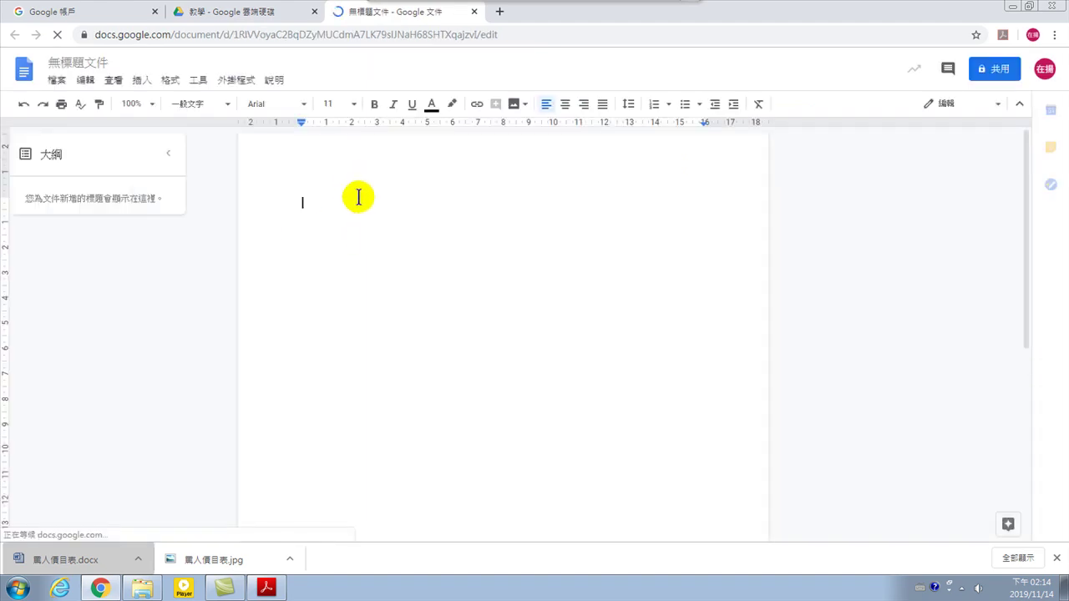
# Type 桃園小吃 on the first line and rename the document to 桃園小吃
pyautogui.hotkey('ctrl', 'space')
pyautogui.write('wgrv nc ron')
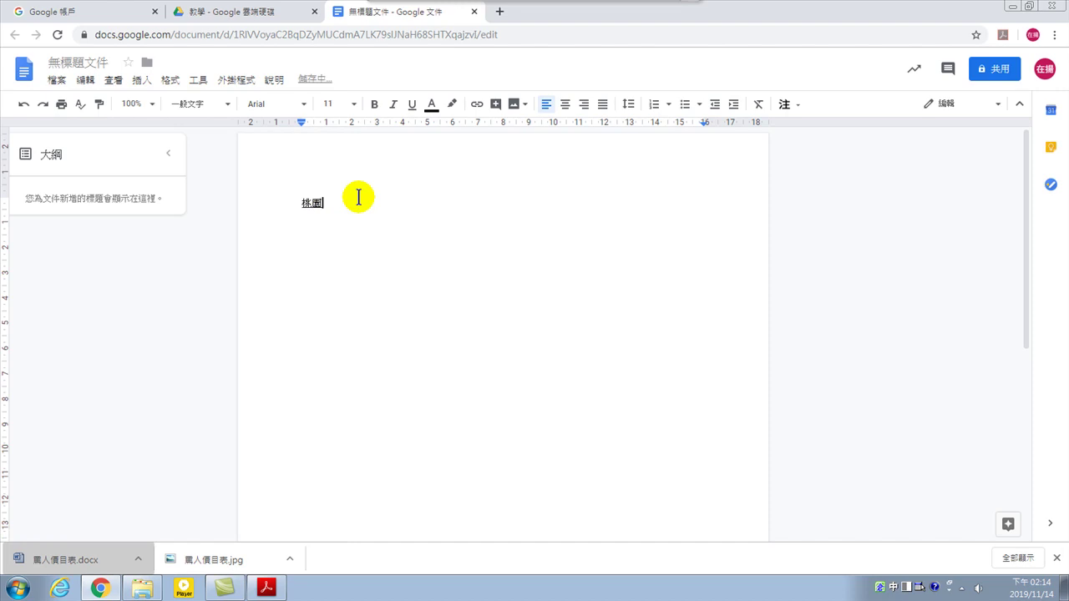
pyautogui.hotkey('ctrl', 'space')
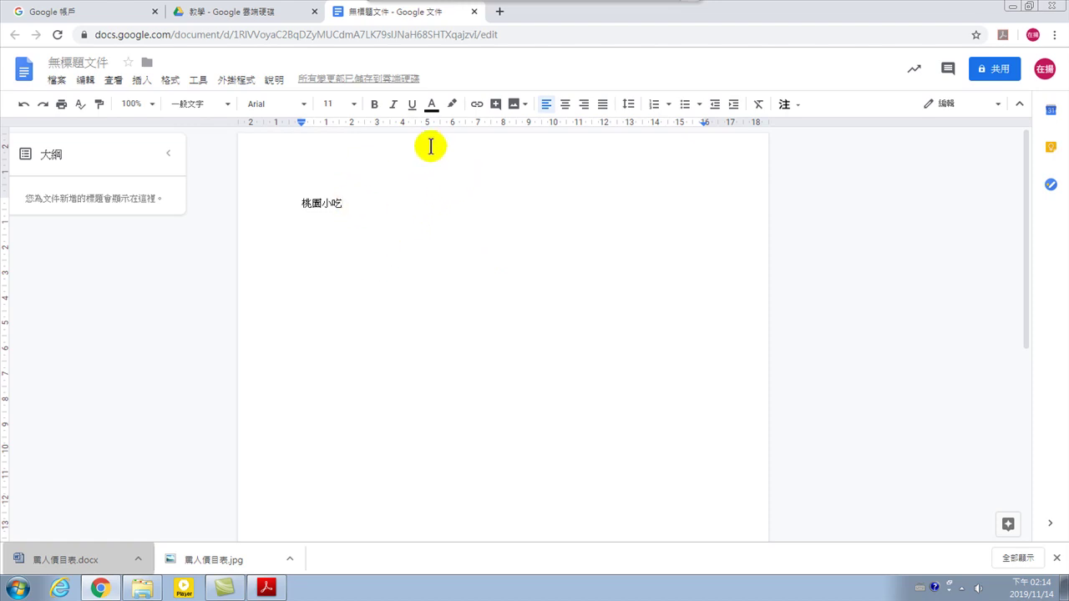
pyautogui.click(70, 60)
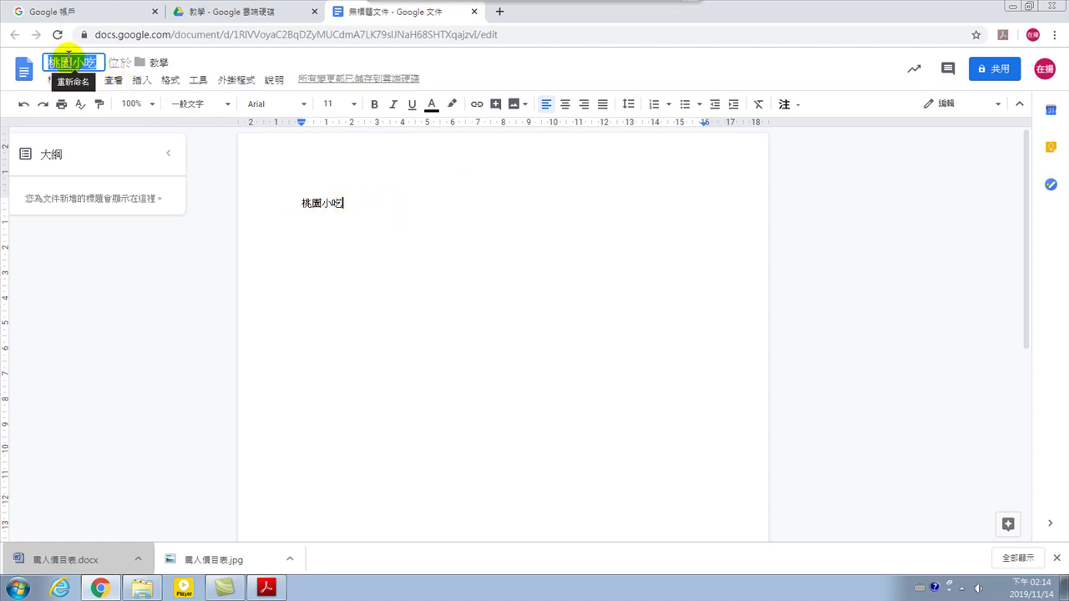
pyautogui.click(363, 199)
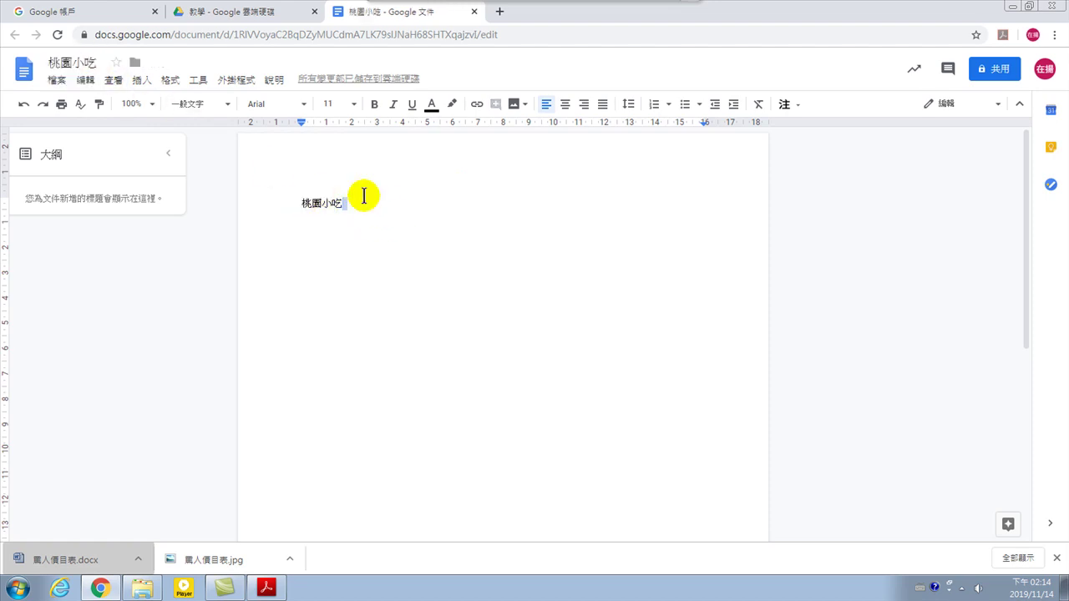
# Add a second line with a person's name, then 中壢 and 蚵仔煎
pyautogui.press('Return')
pyautogui.press('Return')
pyautogui.hotkey('ctrl', 'space')
pyautogui.write('k')
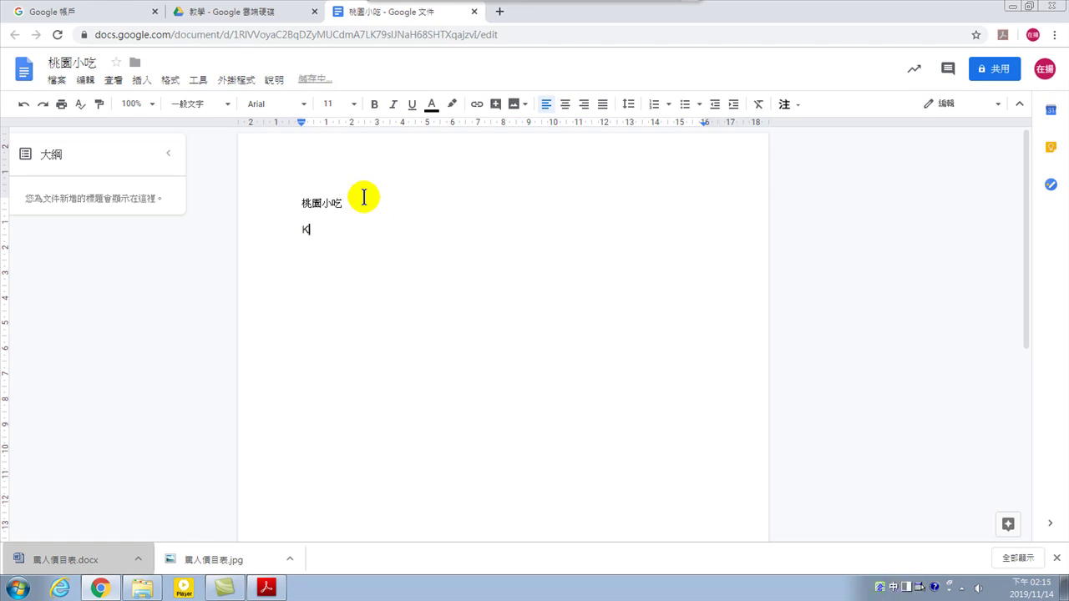
pyautogui.hotkey('ctrl', 'space')
pyautogui.write('en')
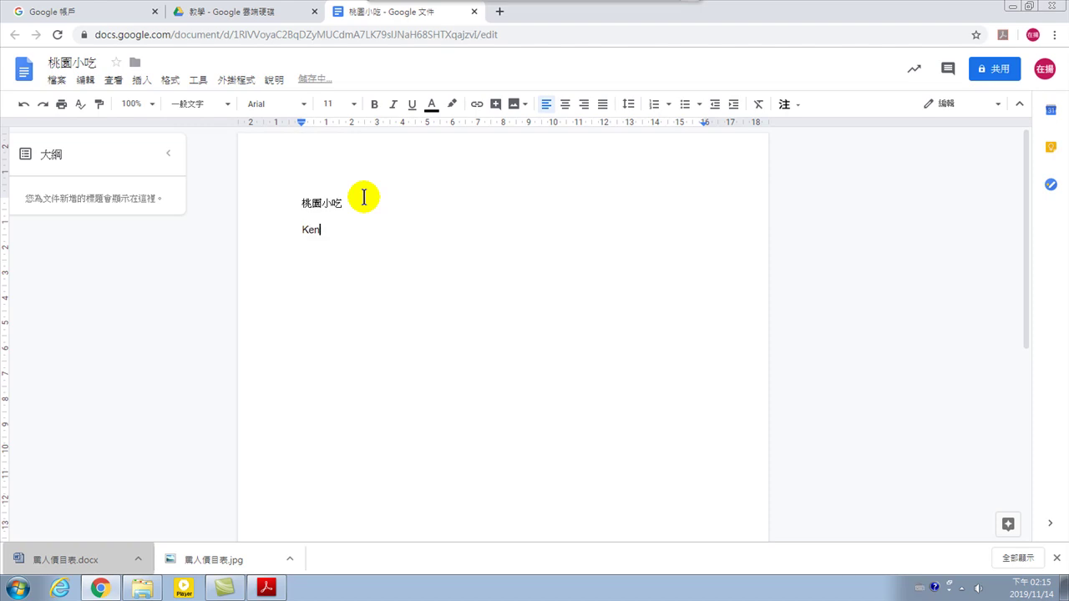
pyautogui.write(',')
pyautogui.hotkey('ctrl', 'space')
pyautogui.write('虫壢')
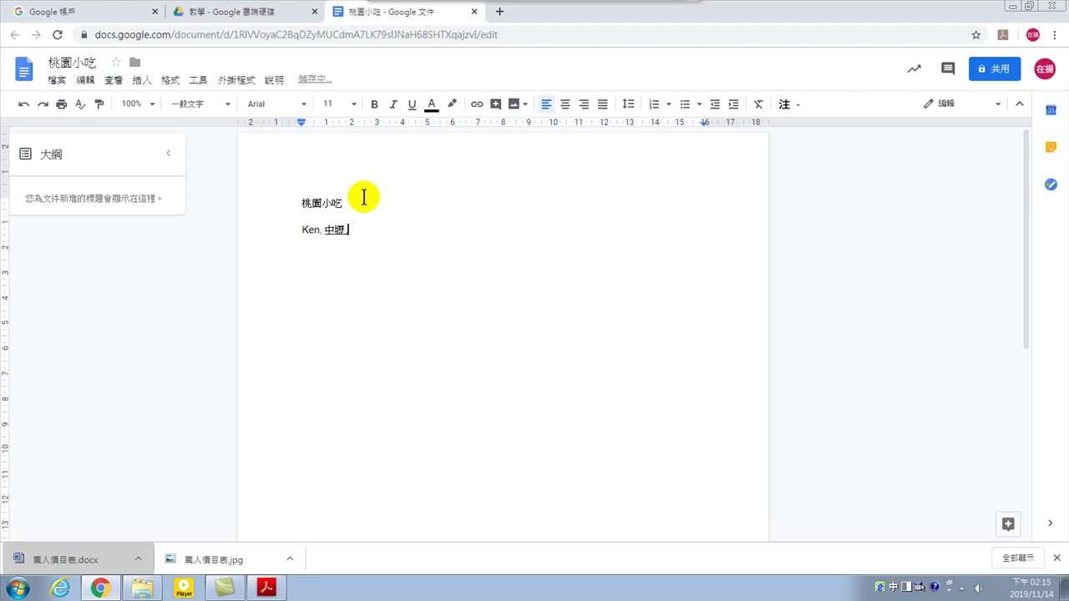
pyautogui.press('space')
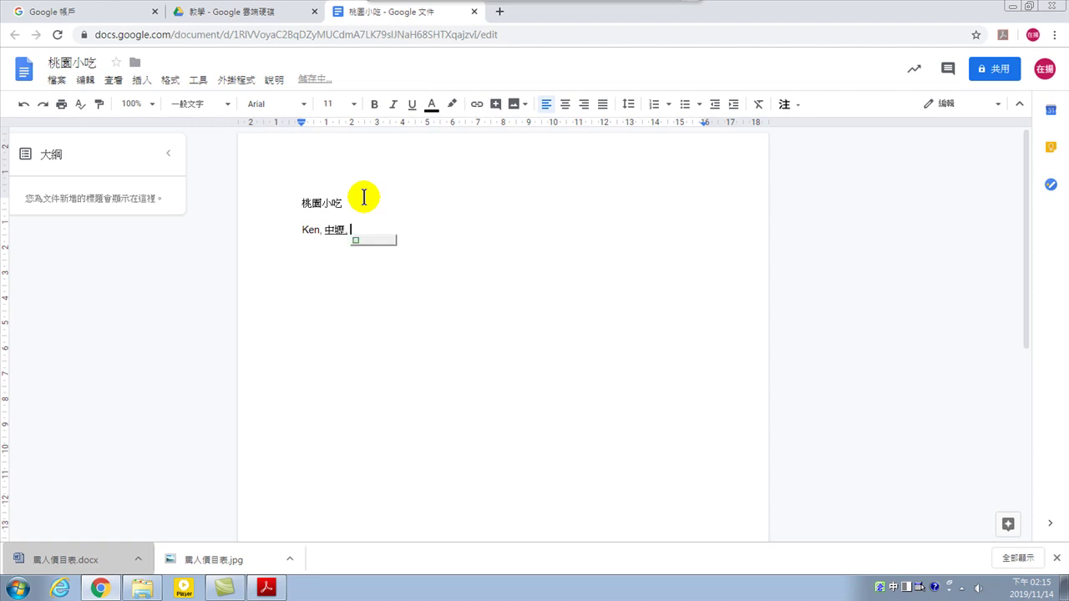
pyautogui.write('蚵')
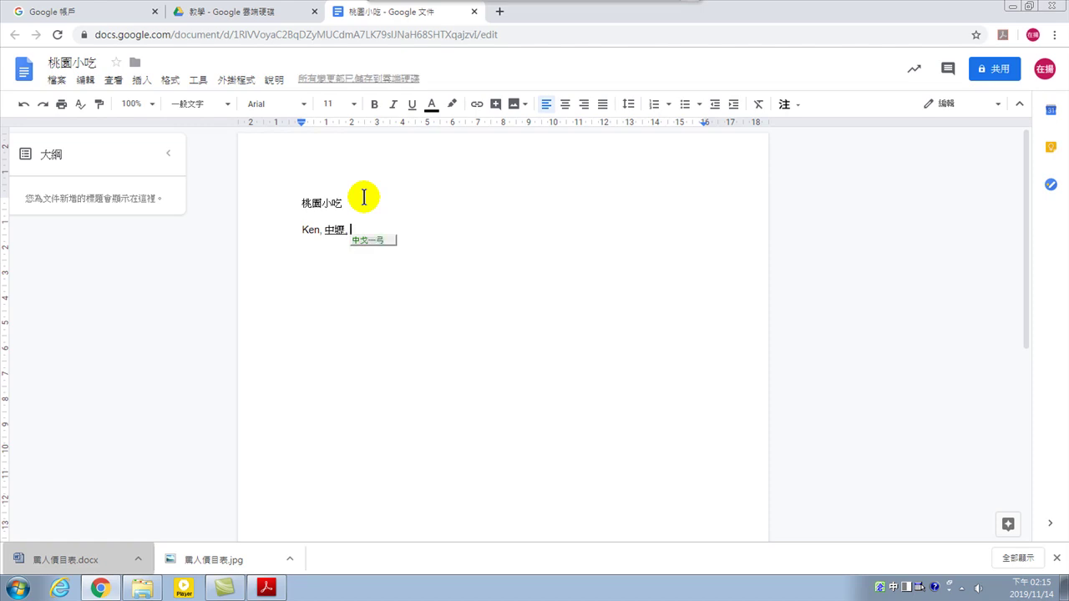
pyautogui.write('ond')
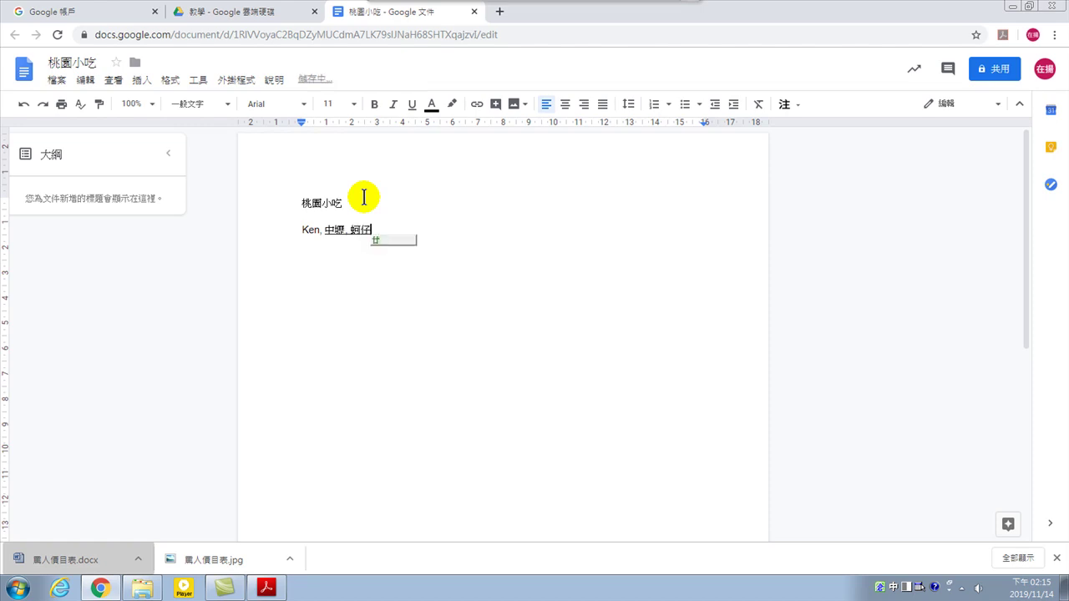
pyautogui.write('bnf')
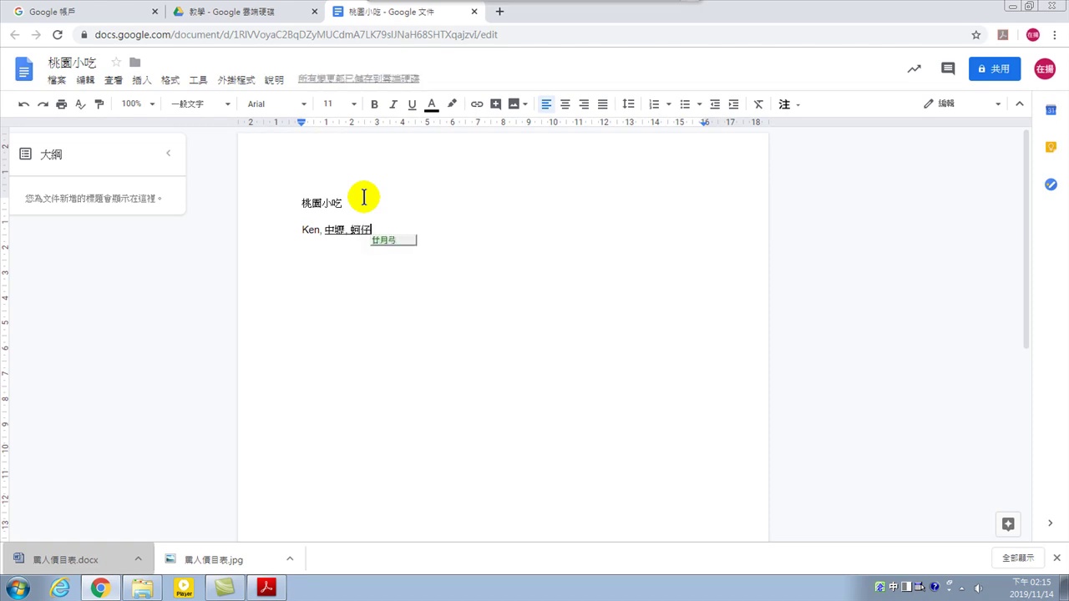
pyautogui.press('space')
pyautogui.press('Return')
pyautogui.press('Return')
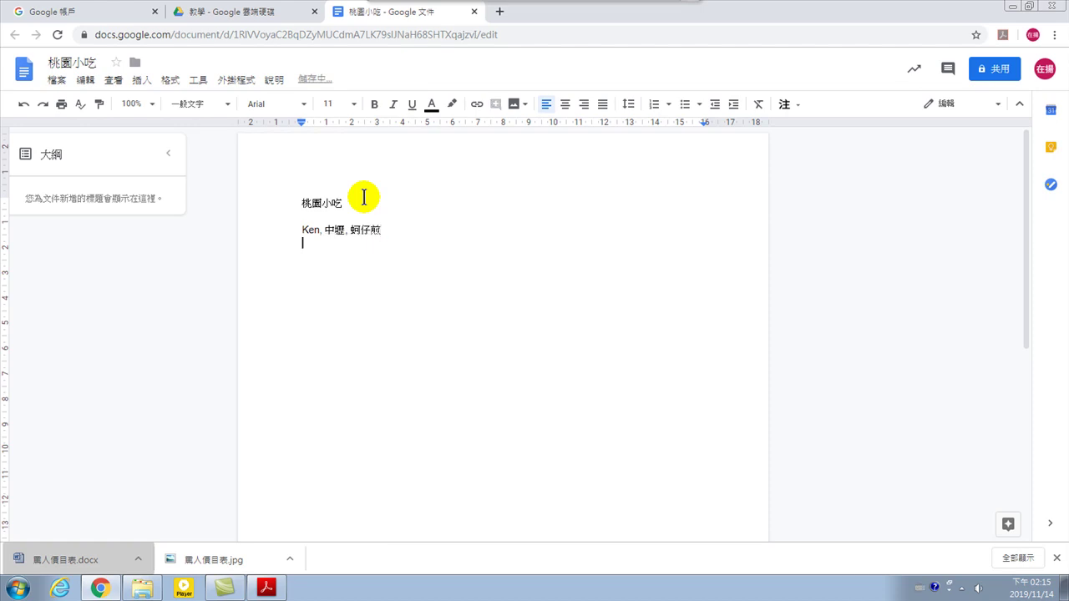
pyautogui.moveTo(480, 17)
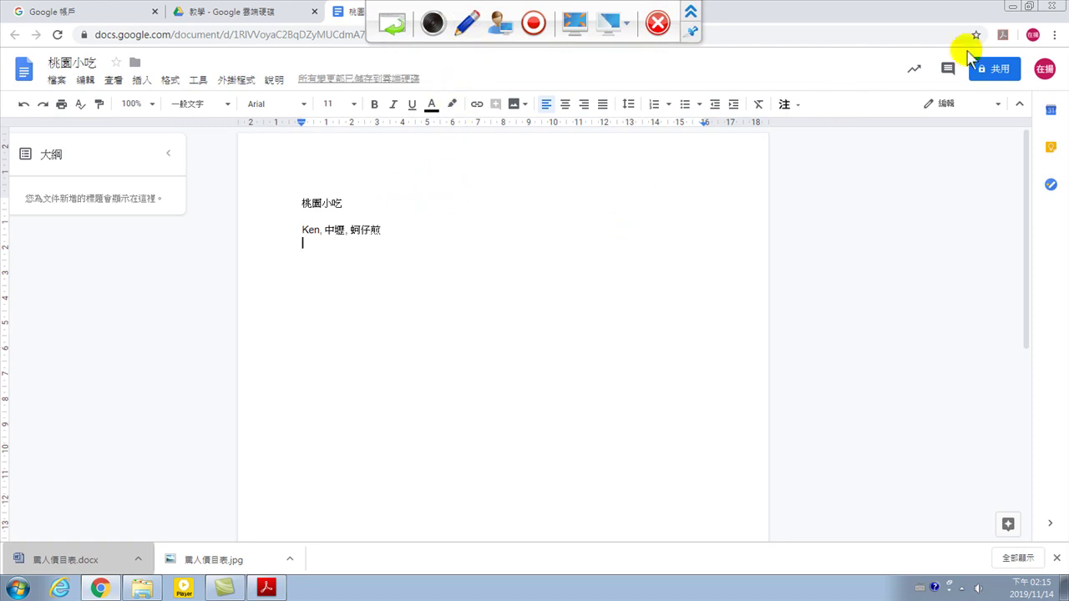
# In the 共用 dialog, add a suggested contact and a second user's e-mail address
pyautogui.click(998, 69)
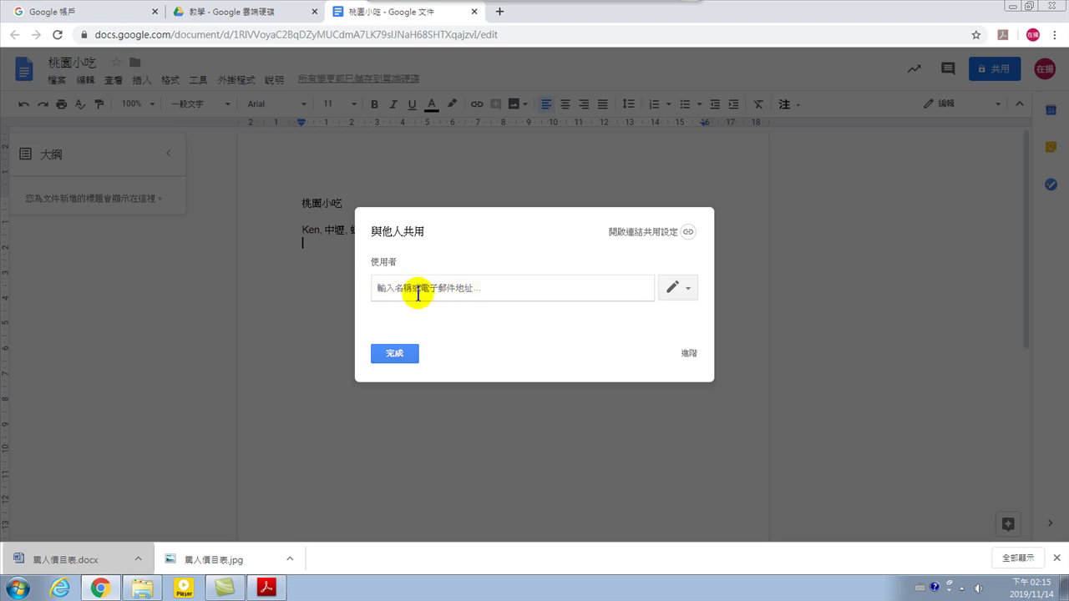
pyautogui.write('y')
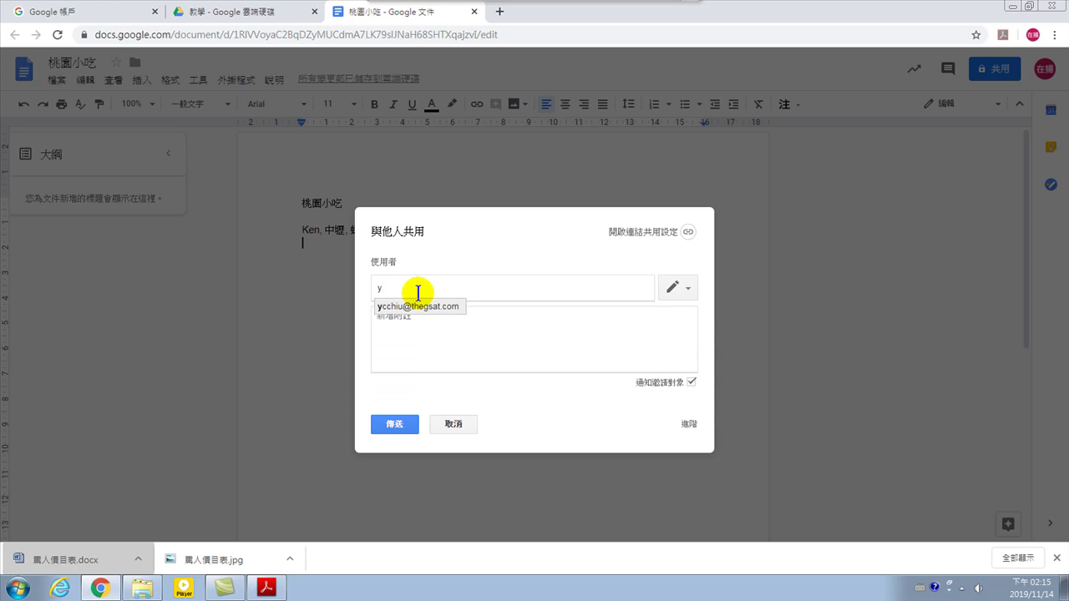
pyautogui.click(426, 305)
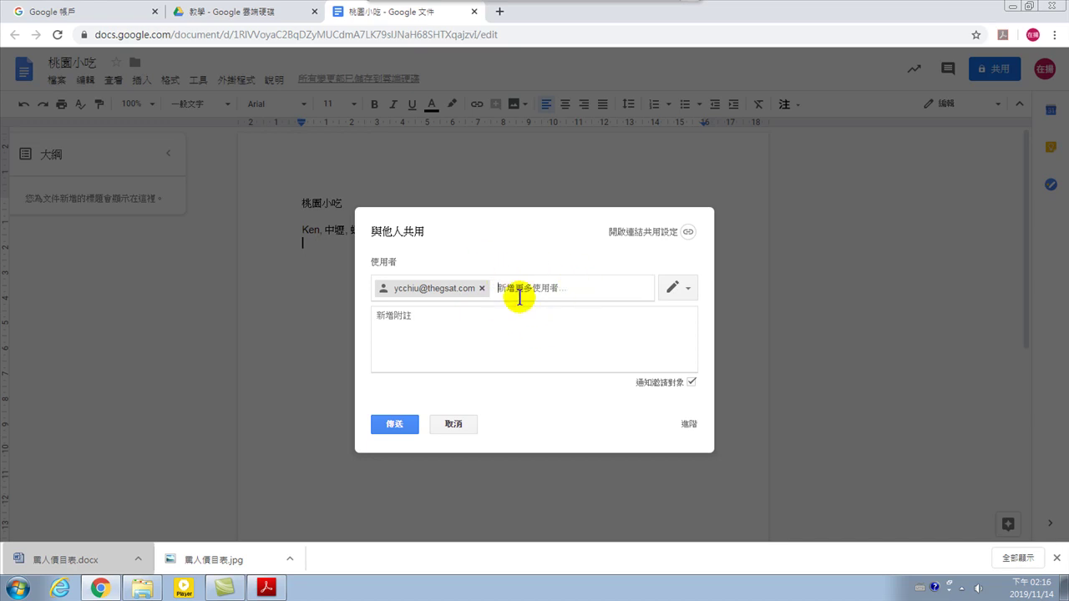
pyautogui.click(512, 289)
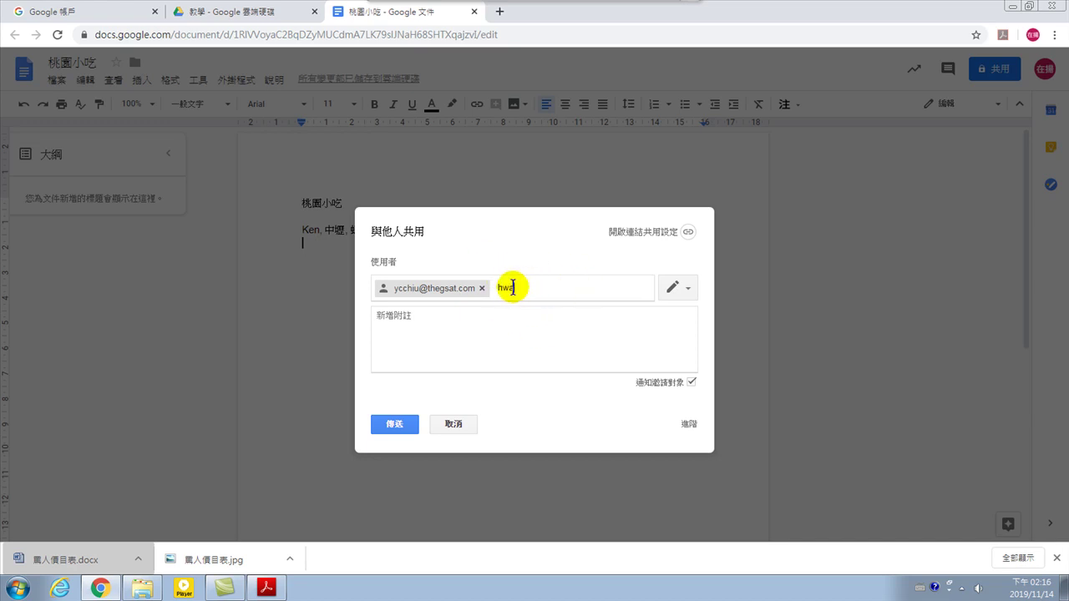
# Add the third user's e-mail, keep 可以編輯 access, and send the invitations
pyautogui.click(669, 293)
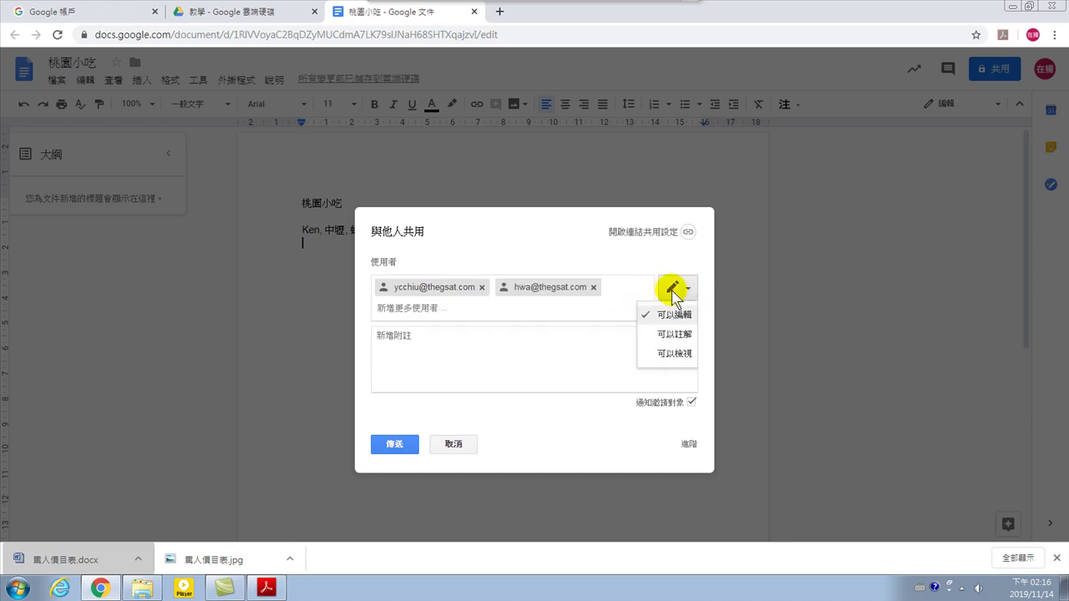
pyautogui.click(566, 304)
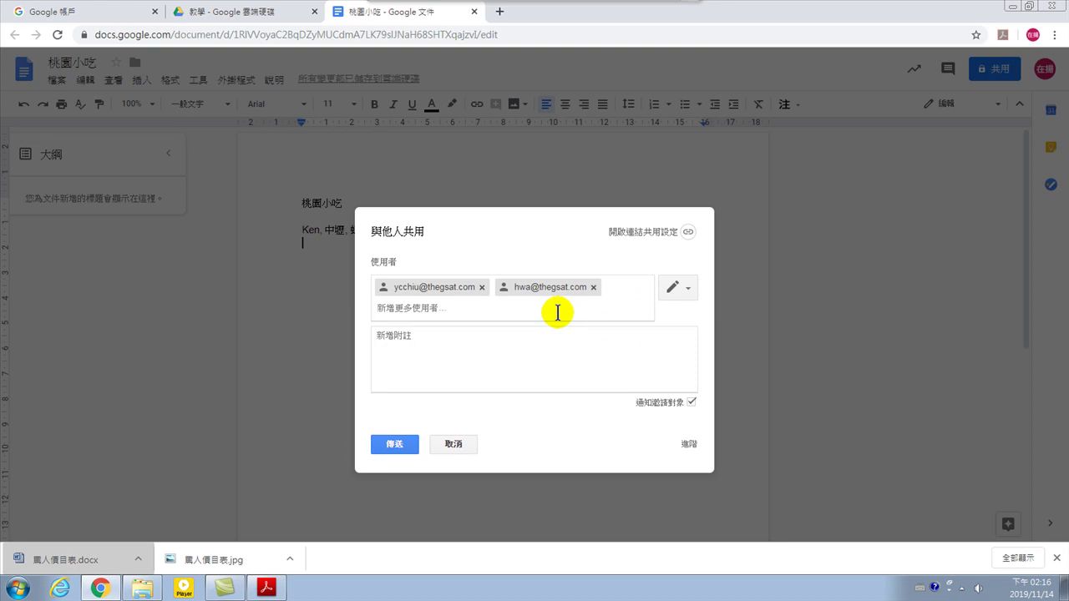
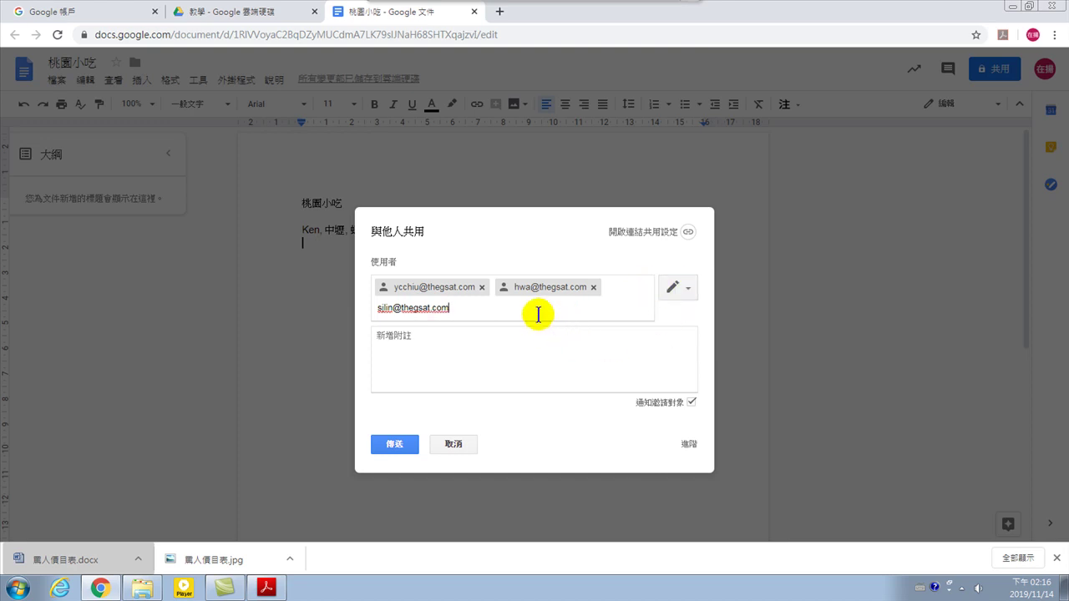
pyautogui.press('Return')
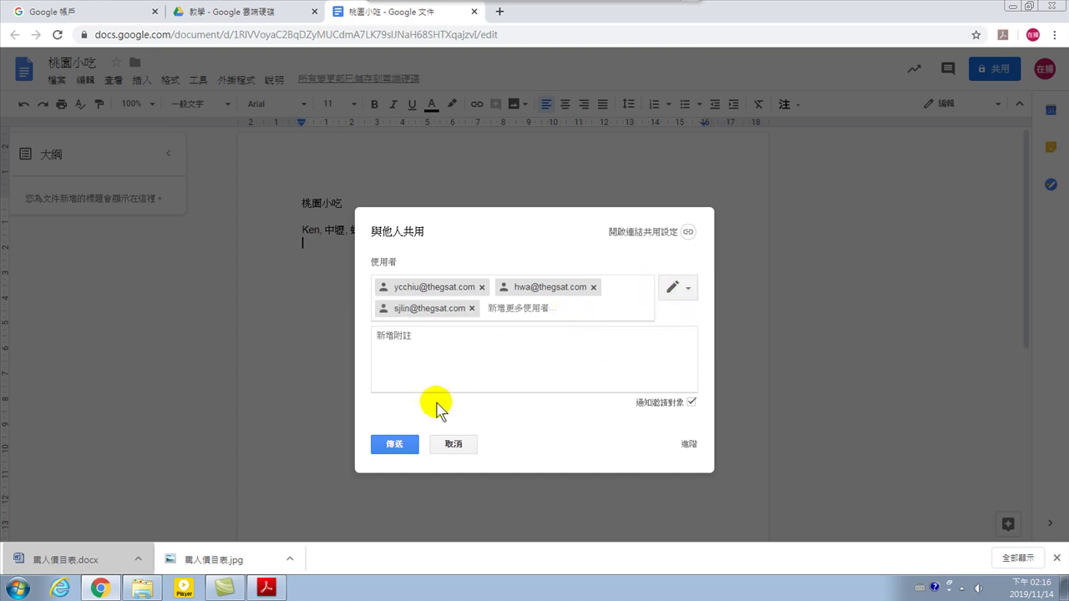
pyautogui.click(396, 449)
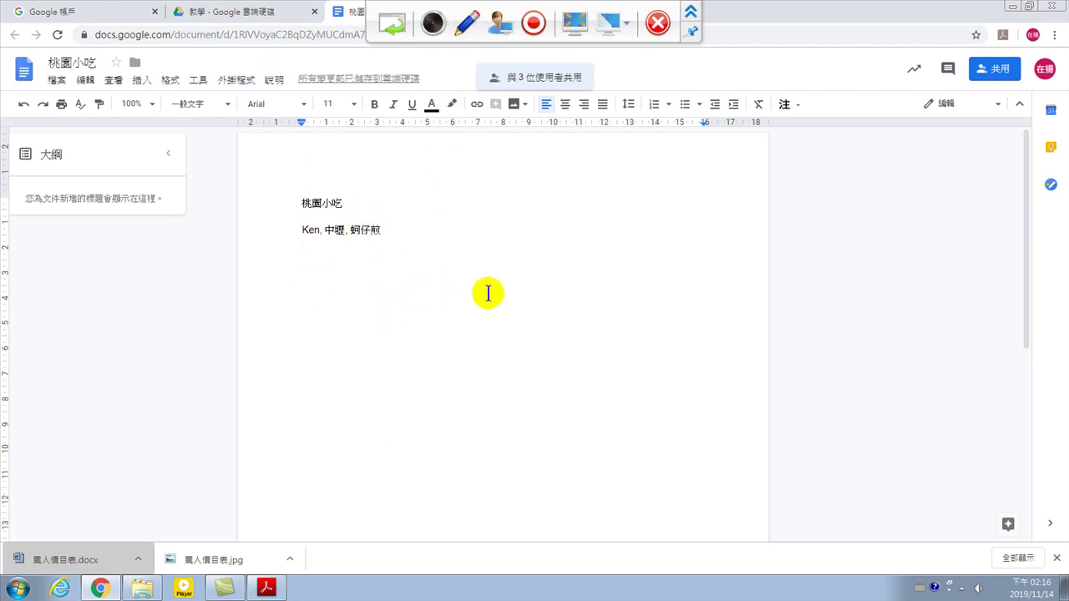
pyautogui.click(595, 276)
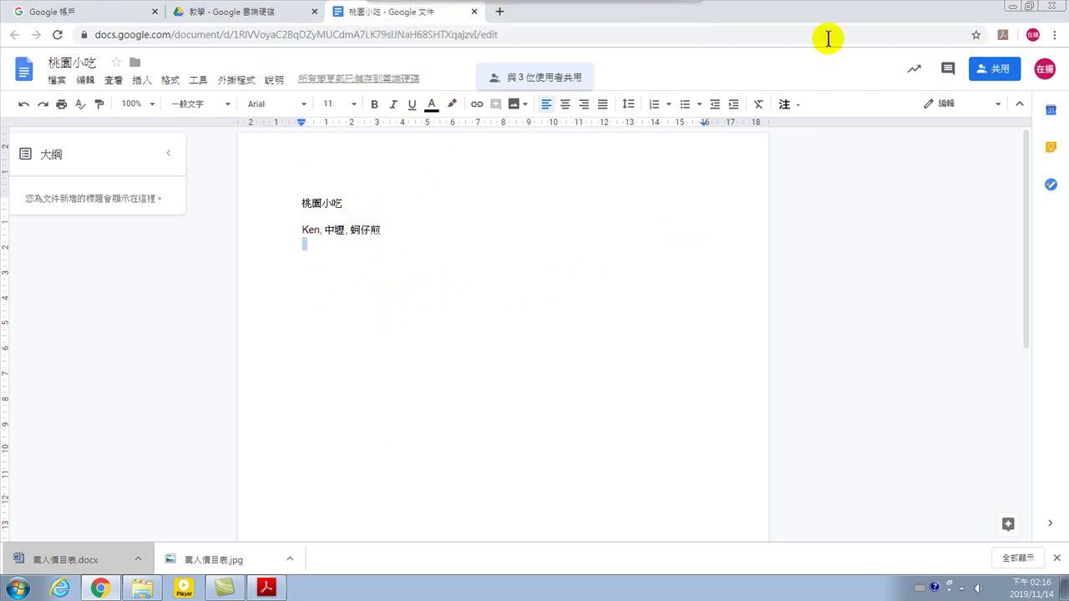
pyautogui.click(475, 12)
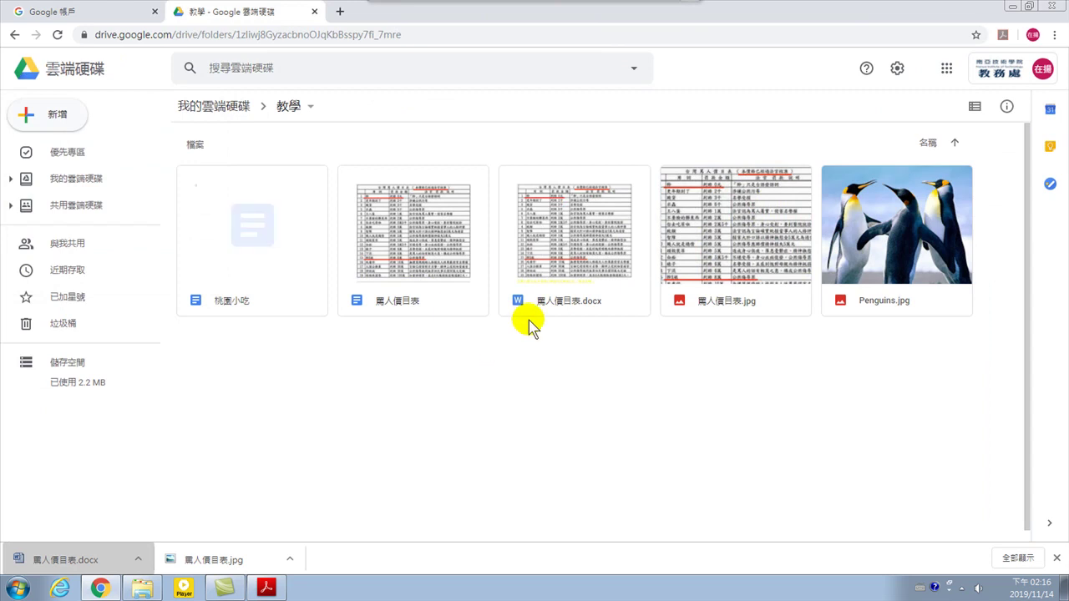
pyautogui.doubleClick(240, 232)
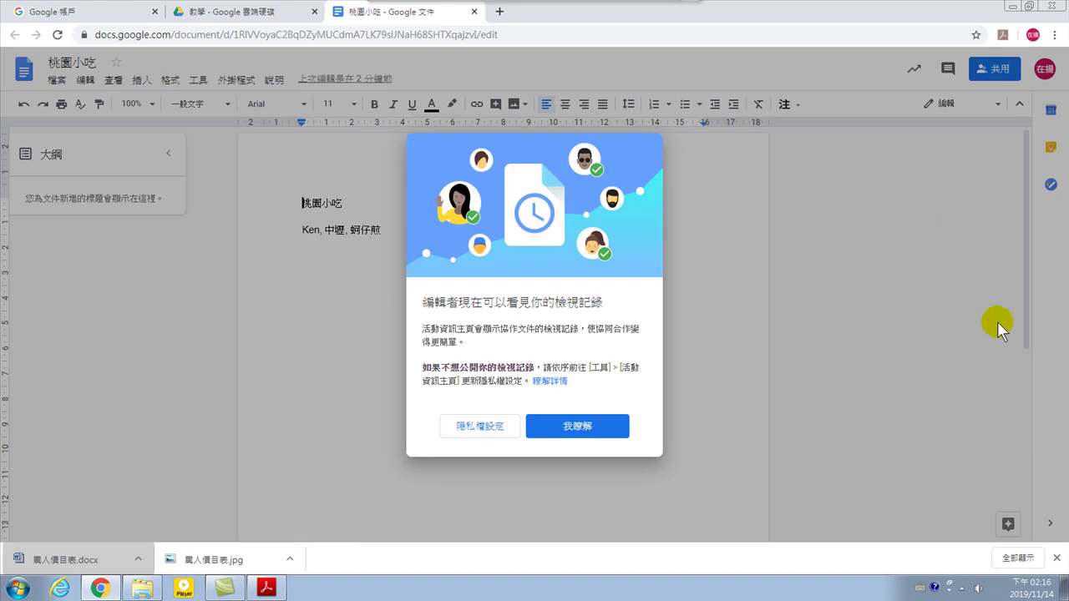
pyautogui.click(565, 429)
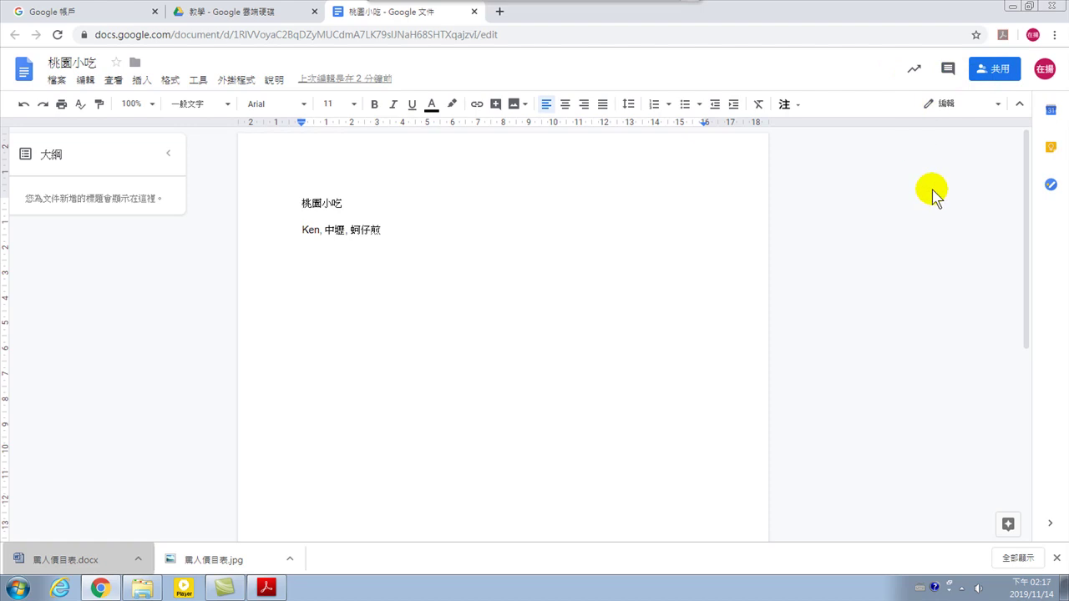
pyautogui.click(425, 233)
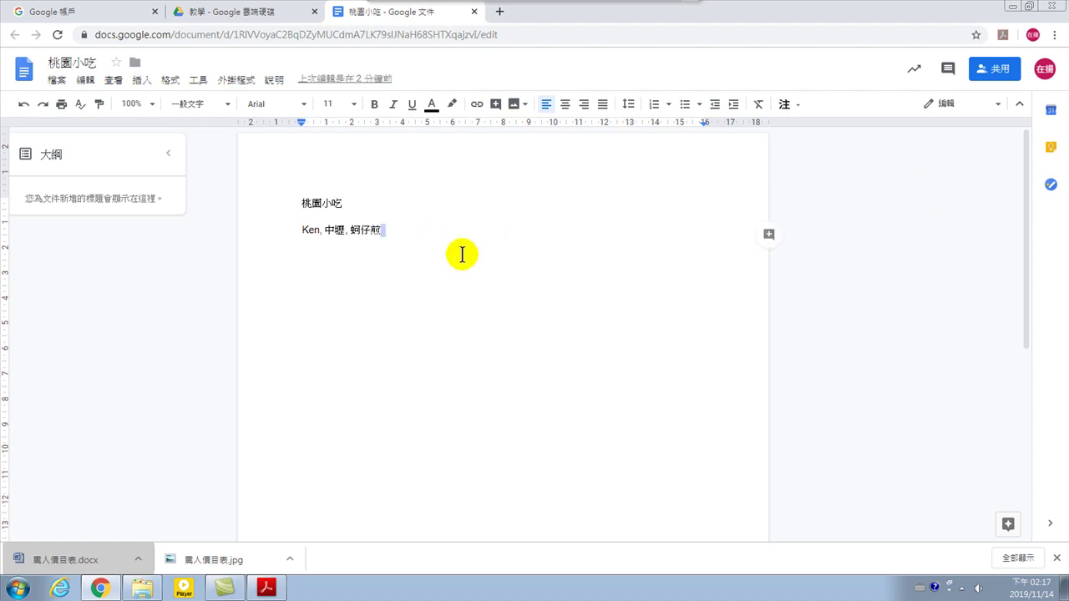
pyautogui.click(484, 294)
pyautogui.press('Return')
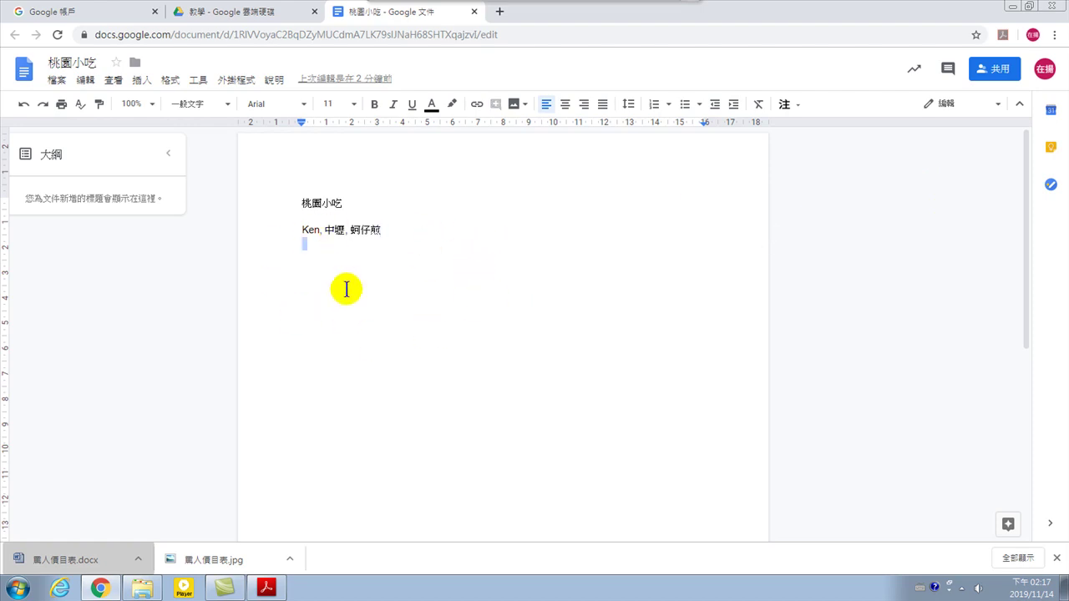